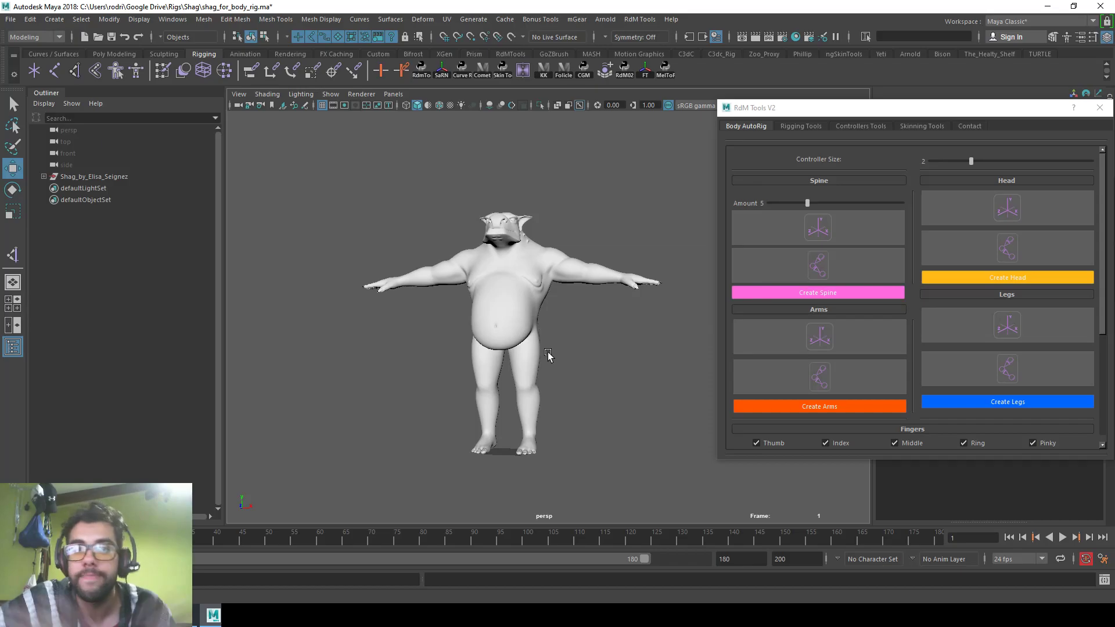
Examine the Shag character model from several angles and identify its top-level group in the scene
alt+middle_drag(496, 278, 501, 242)
alt+right_drag(500, 243, 515, 259)
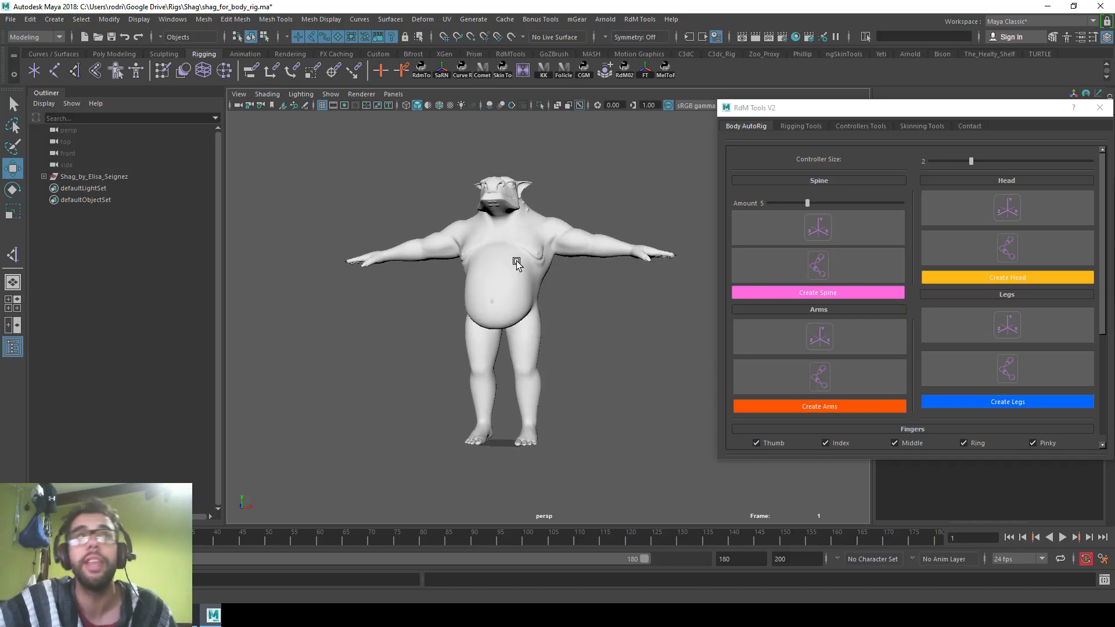
alt+middle_drag(515, 259, 495, 304)
click(104, 177)
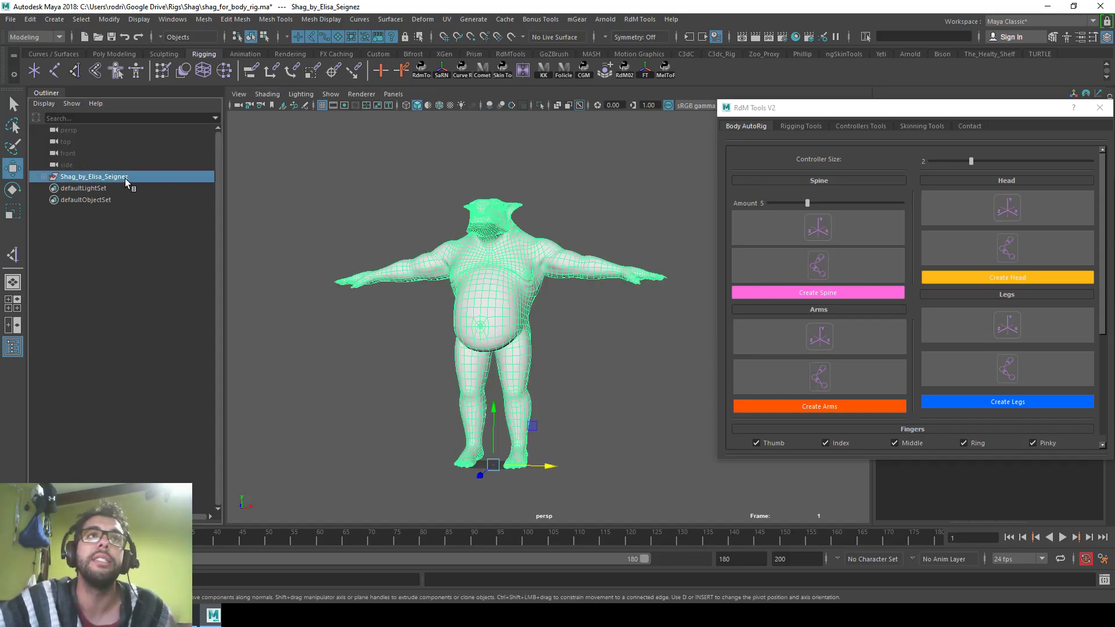
click(423, 205)
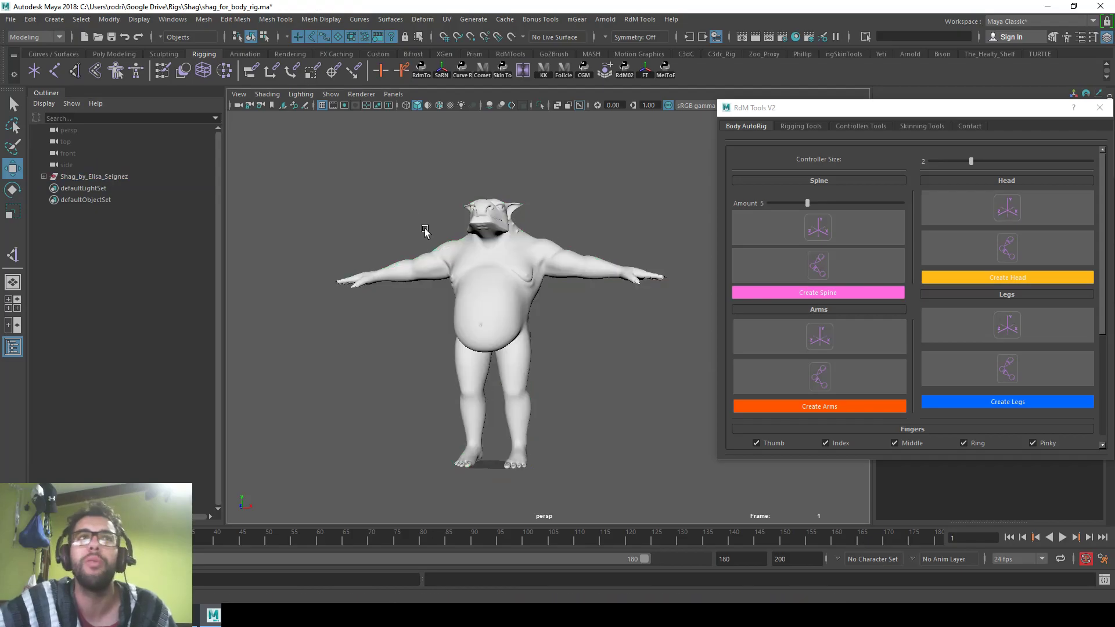
click(428, 260)
click(428, 209)
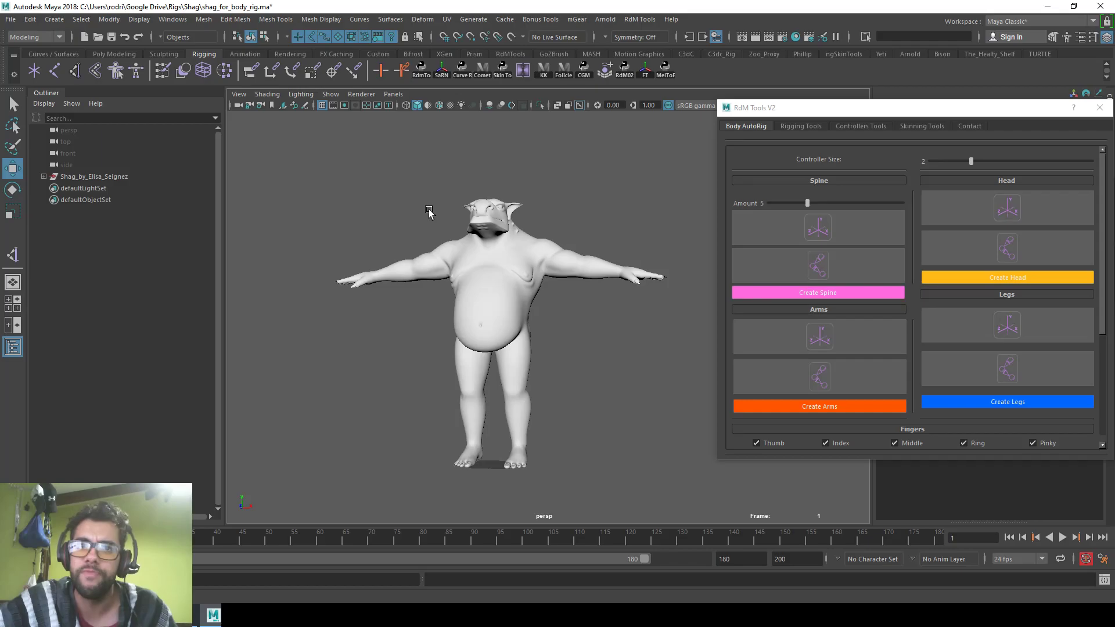
click(144, 177)
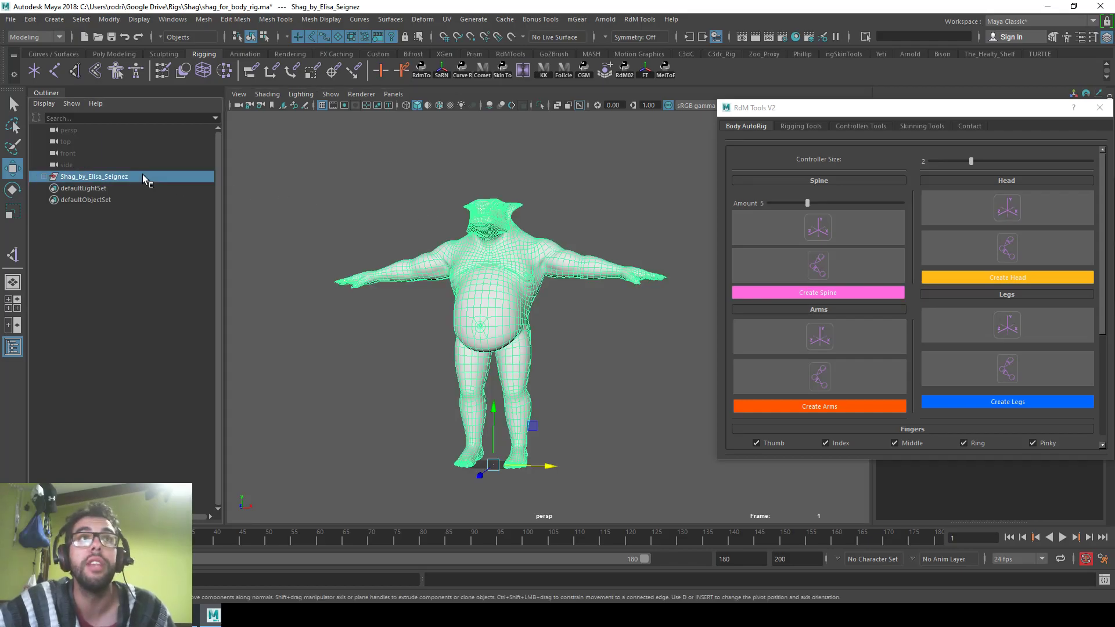
alt+drag(583, 344, 531, 331)
click(555, 350)
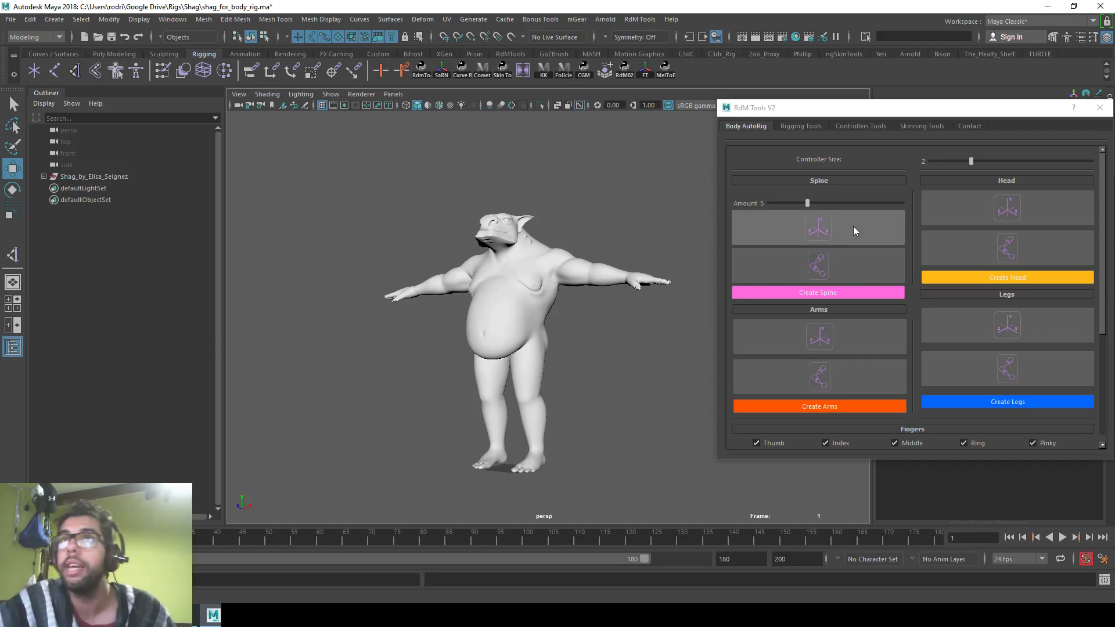
Generate the spine guide locators with RdM Tools' Body AutoRig, using an amount of 5
mouse_move(854, 108)
mouse_down()
mouse_move(848, 99)
mouse_move(833, 123)
mouse_move(845, 119)
mouse_up()
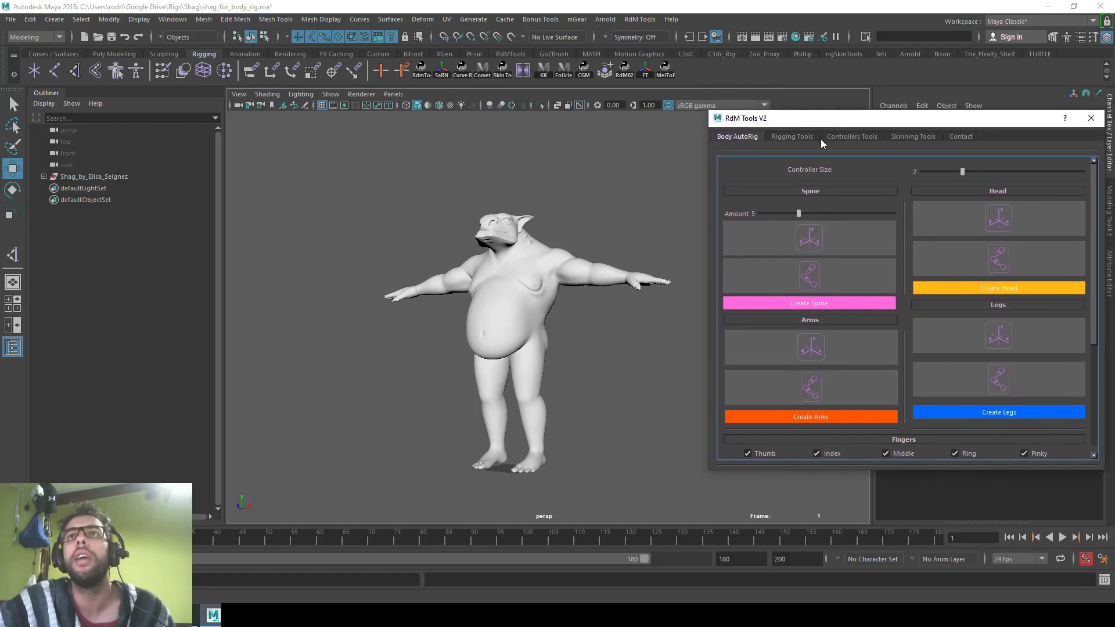
click(646, 19)
click(645, 22)
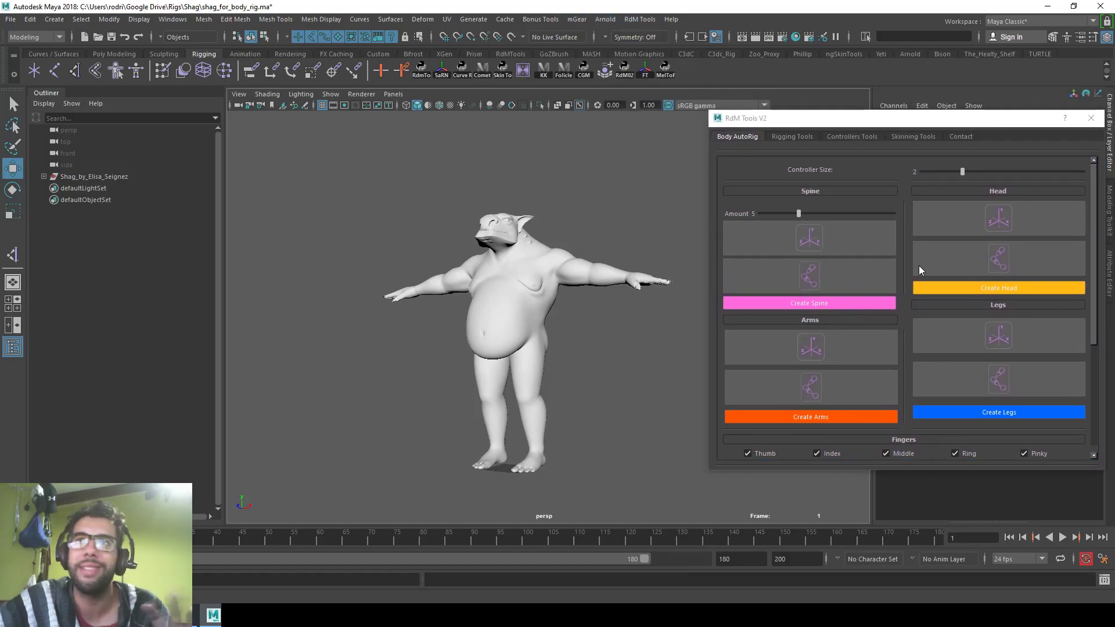
click(874, 239)
alt+middle_drag(520, 321, 537, 294)
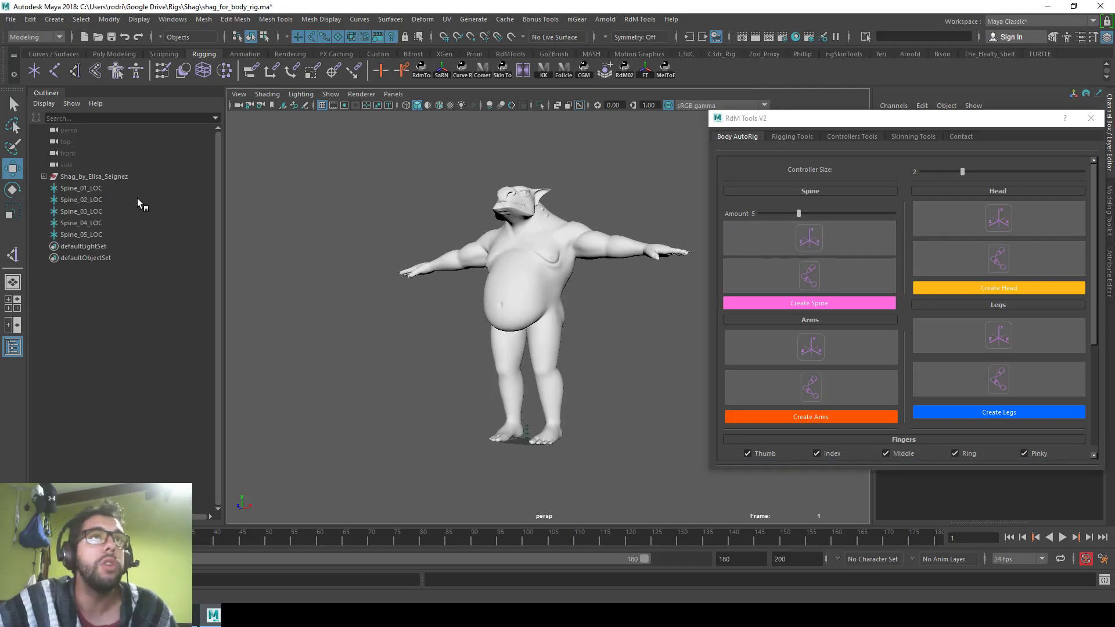
Group the five spine locators from Spine_01_LOC to Spine_05_LOC and scale the group up uniformly
drag(125, 189, 117, 235)
scroll(455, 346, down, 1)
alt+middle_drag(417, 336, 400, 331)
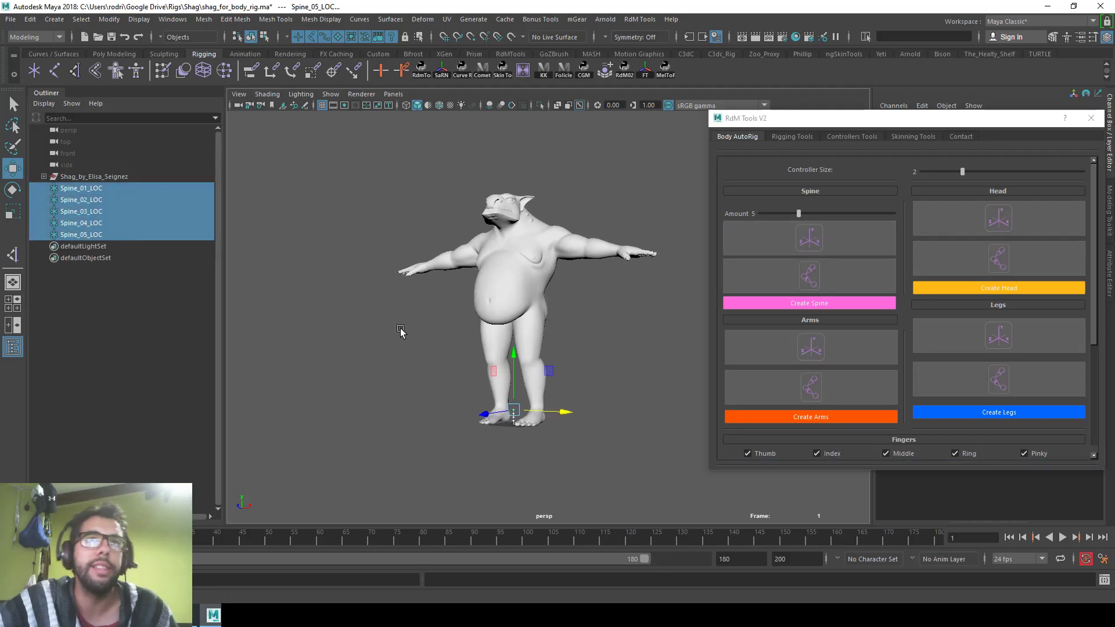
key(ctrl+g)
key(r)
drag(513, 424, 571, 419)
Display the model in wireframe and raise the spine locator group from the feet into the torso
key(4)
scroll(570, 406, up, 3)
alt+drag(506, 415, 555, 400)
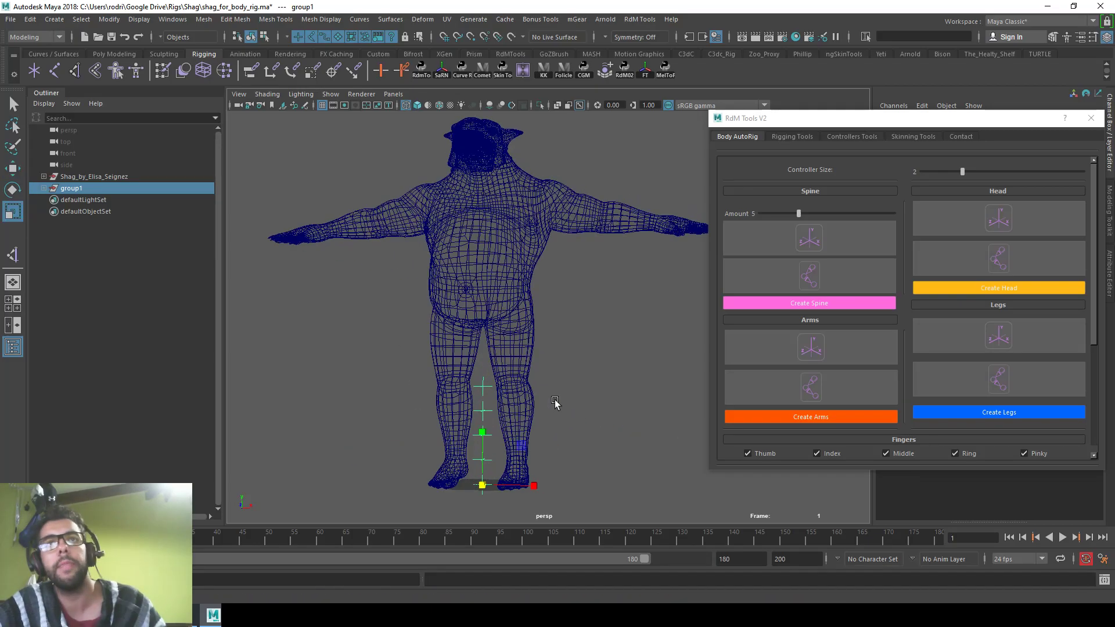
key(w)
drag(483, 425, 500, 225)
key(space)
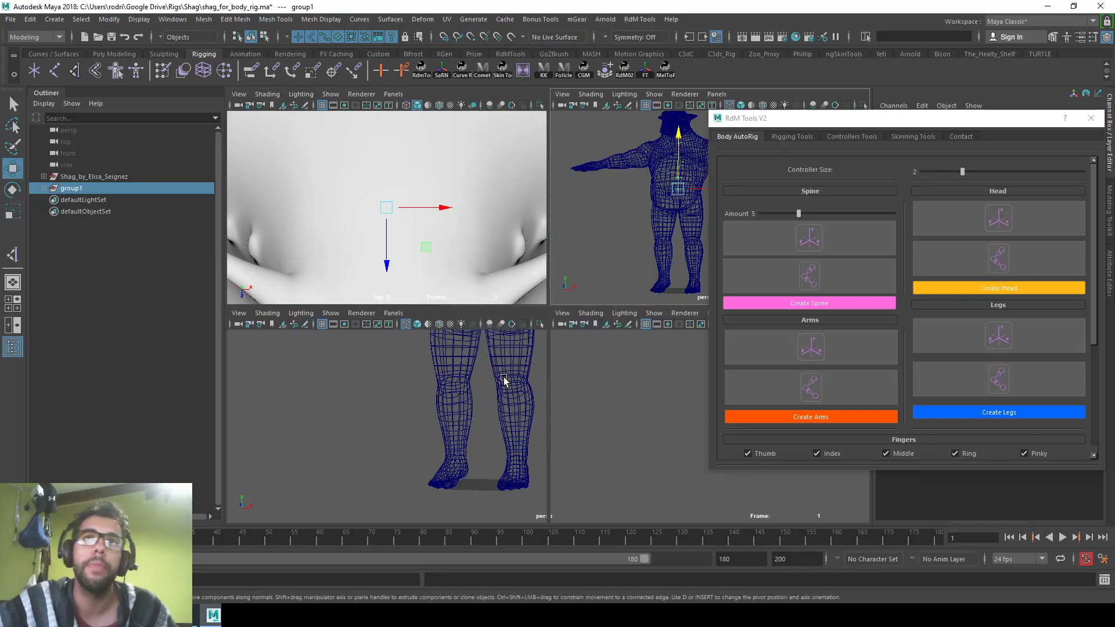
In the front view, lower the spine locator group so its lowest locator sits at the navel
key(space)
scroll(413, 453, down, 3)
alt+middle_drag(290, 416, 474, 354)
alt+middle_drag(372, 337, 580, 316)
scroll(581, 315, down, 2)
alt+middle_drag(350, 313, 535, 269)
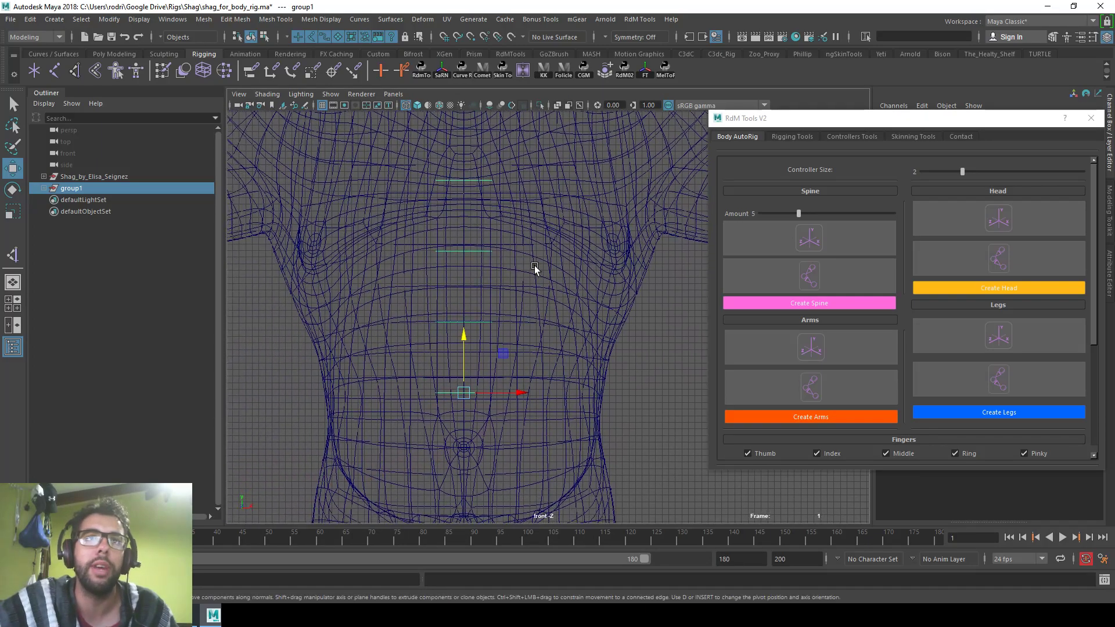
scroll(535, 269, down, 1)
drag(479, 323, 477, 369)
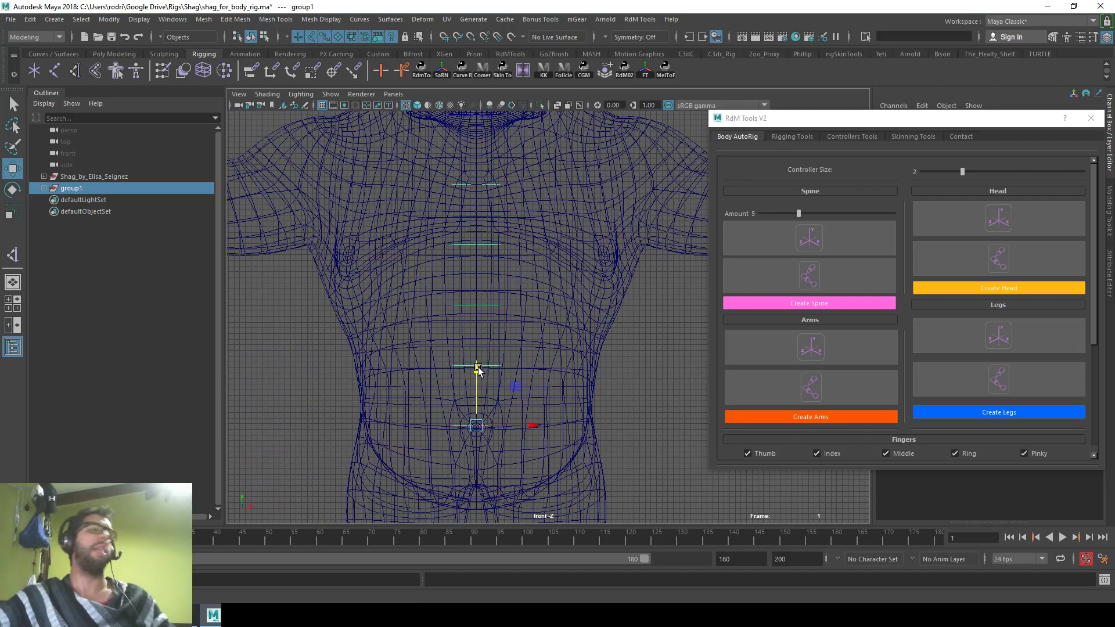
alt+middle_drag(491, 291, 497, 327)
scroll(463, 306, down, 2)
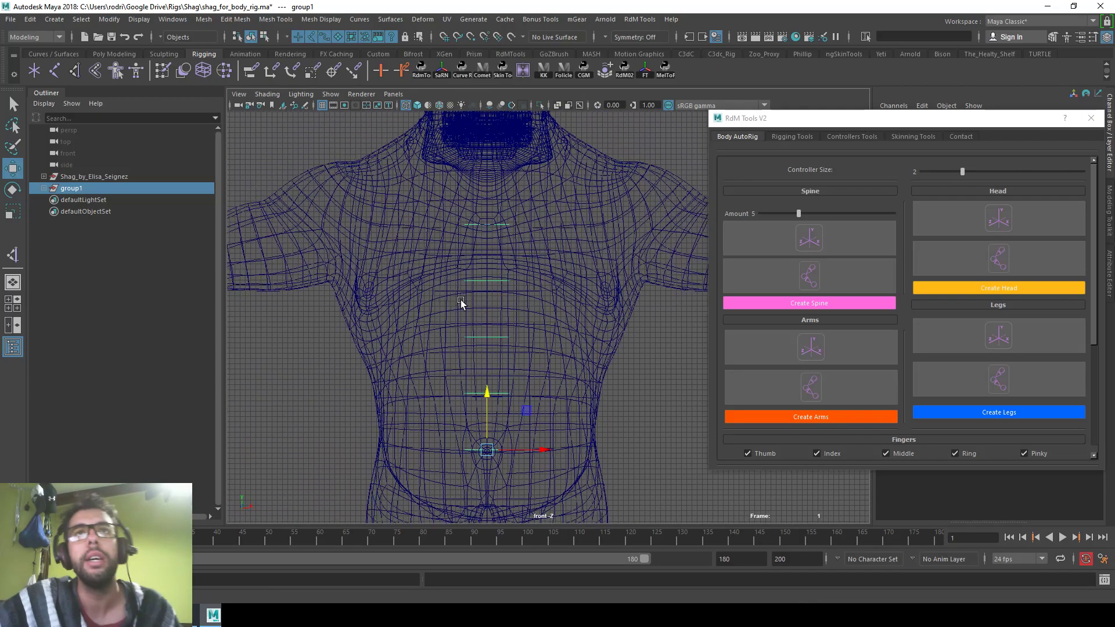
Scale the spine locator group up uniformly until it spans from navel to neck, fine-tuning the size in the side view
key(r)
drag(487, 444, 561, 430)
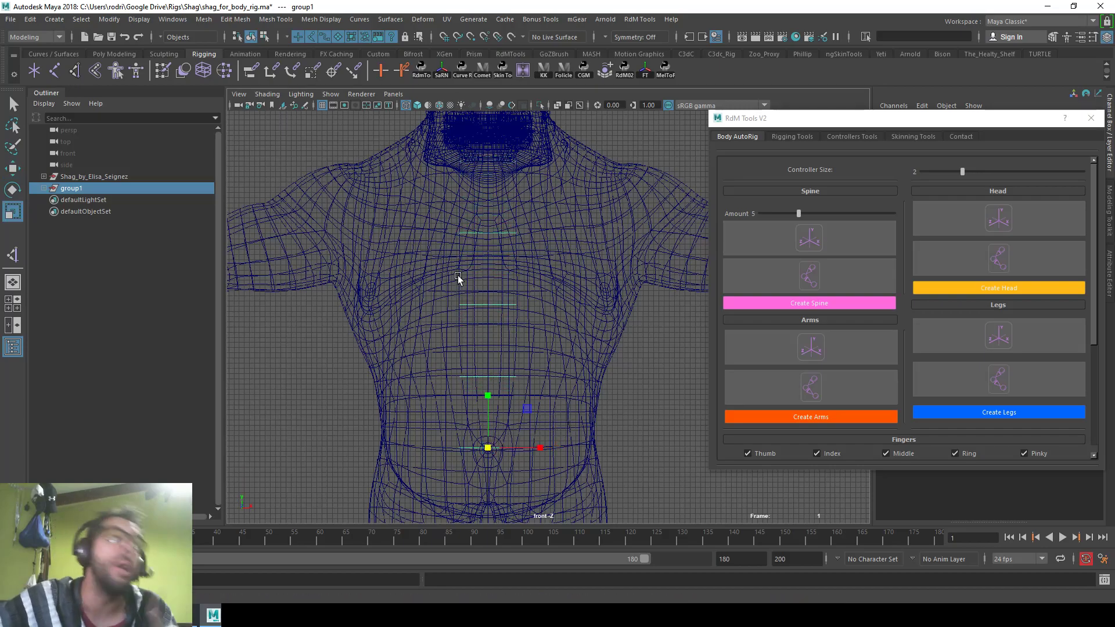
key(space)
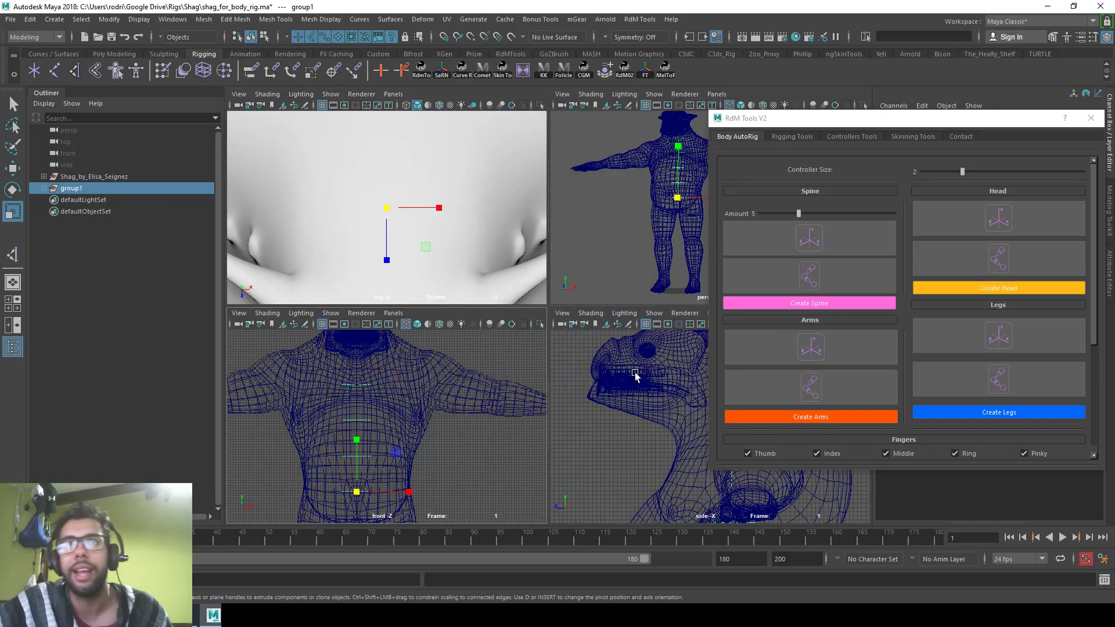
key(space)
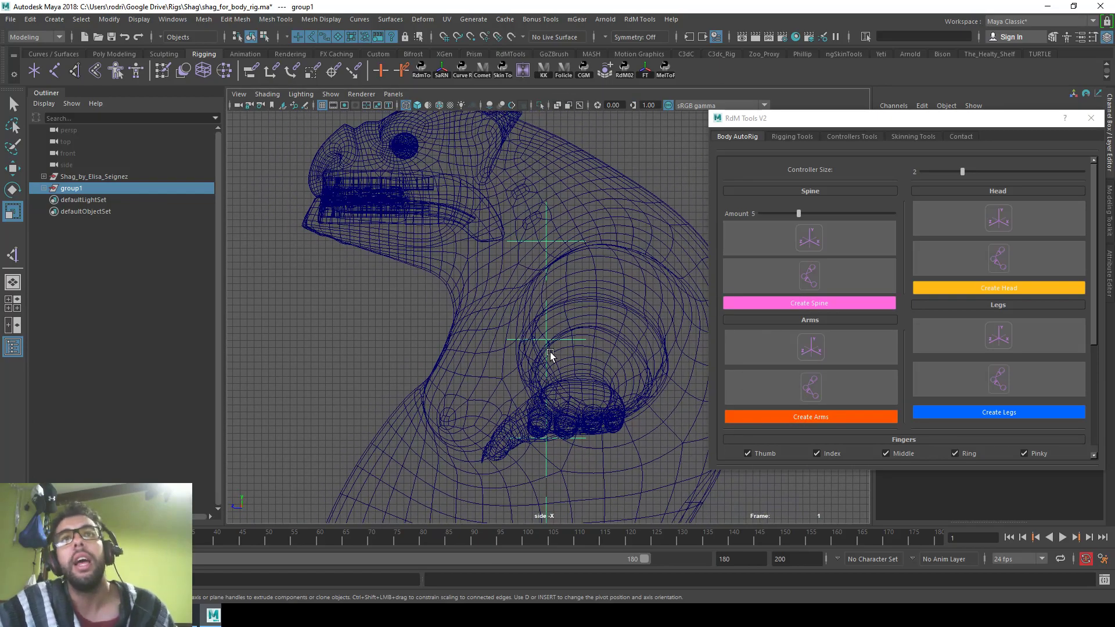
alt+middle_drag(549, 352, 549, 280)
alt+right_drag(549, 280, 470, 256)
alt+middle_drag(586, 400, 538, 382)
alt+right_drag(538, 382, 451, 401)
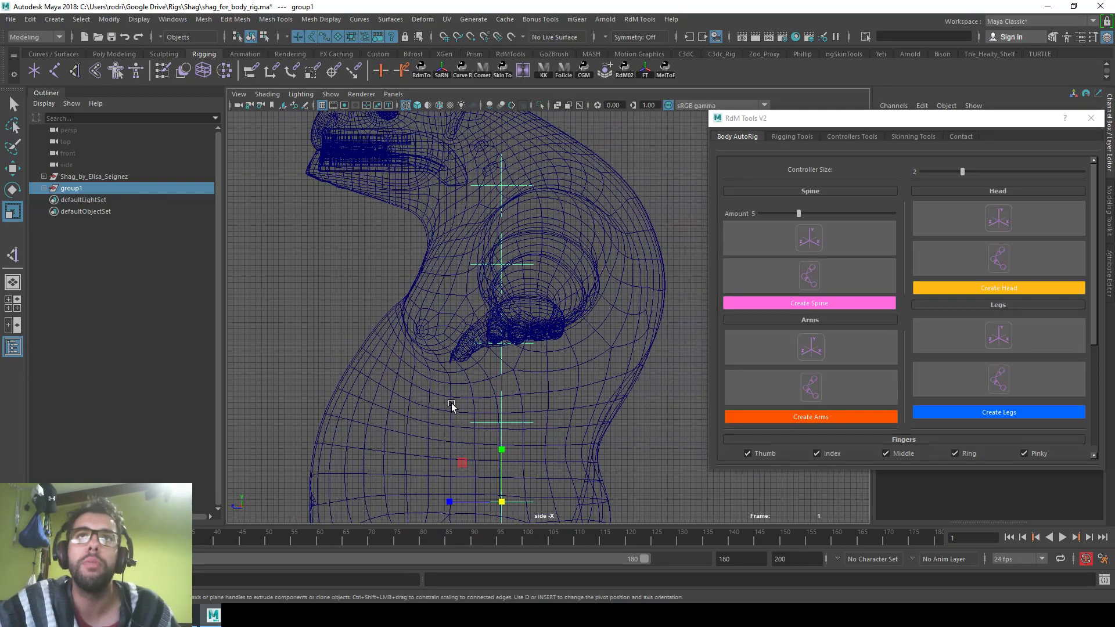
drag(499, 501, 502, 500)
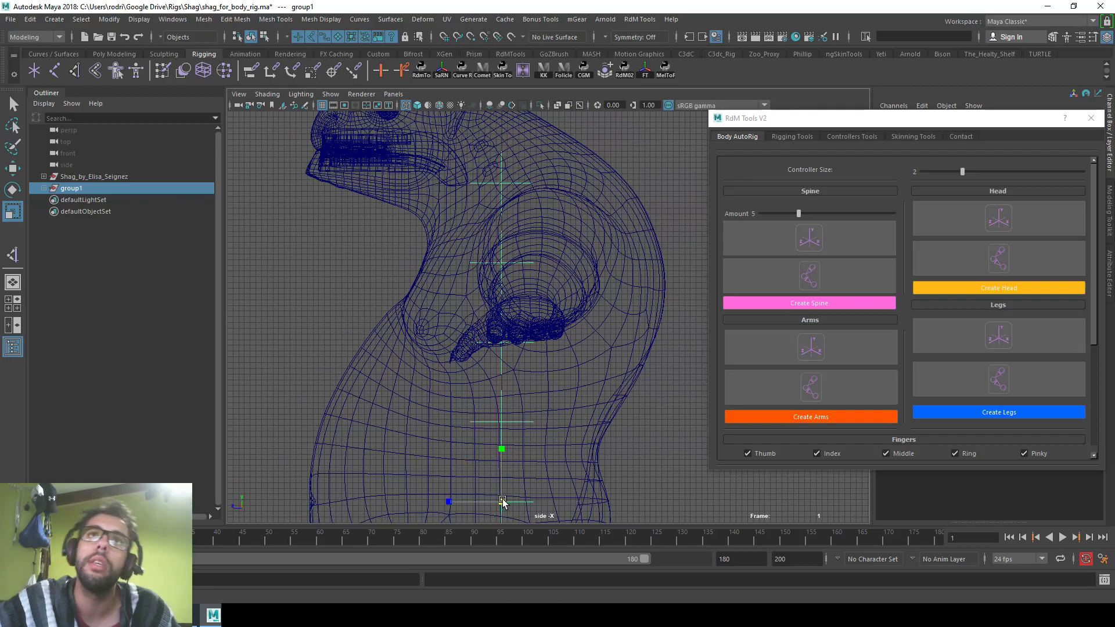
drag(502, 499, 492, 501)
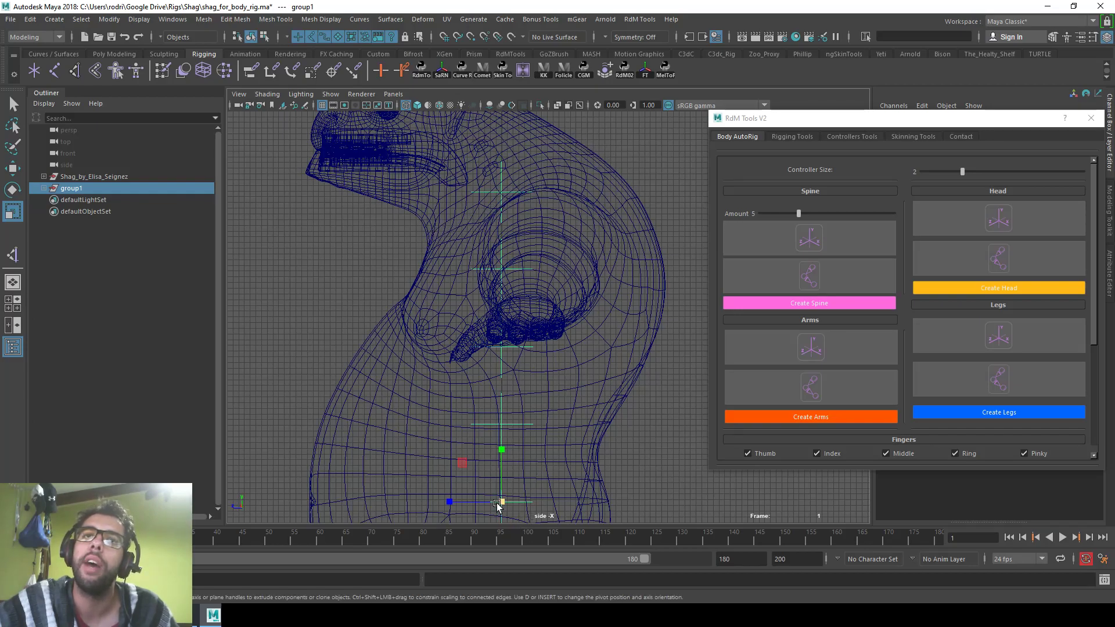
drag(496, 503, 499, 506)
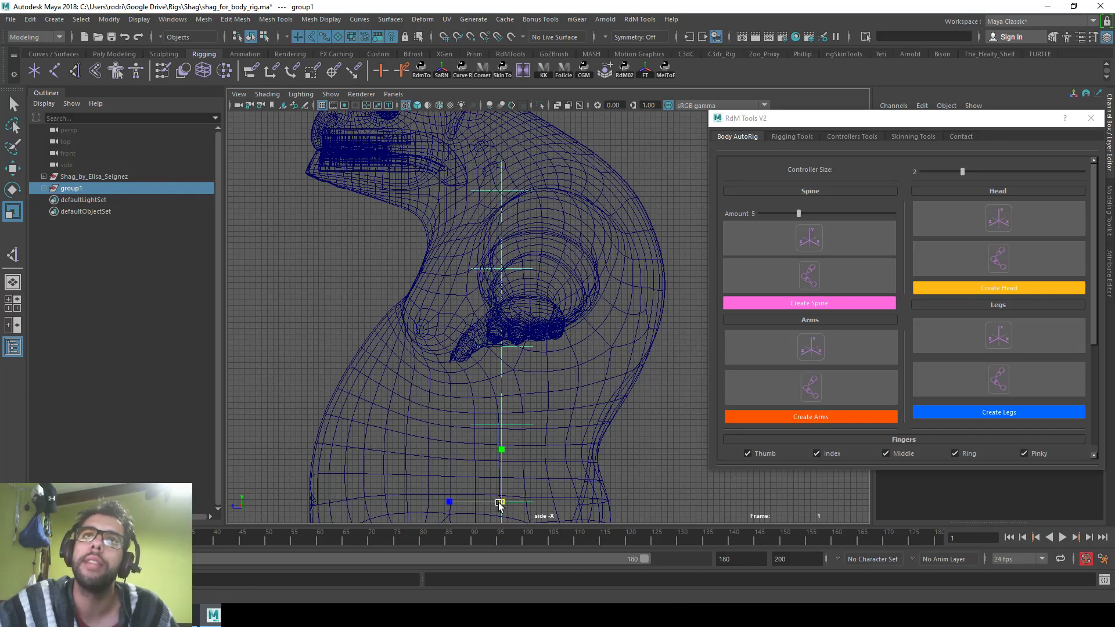
In the front view, lower Spine_04_LOC to chest level, just above Spine_03_LOC
key(space)
key(space)
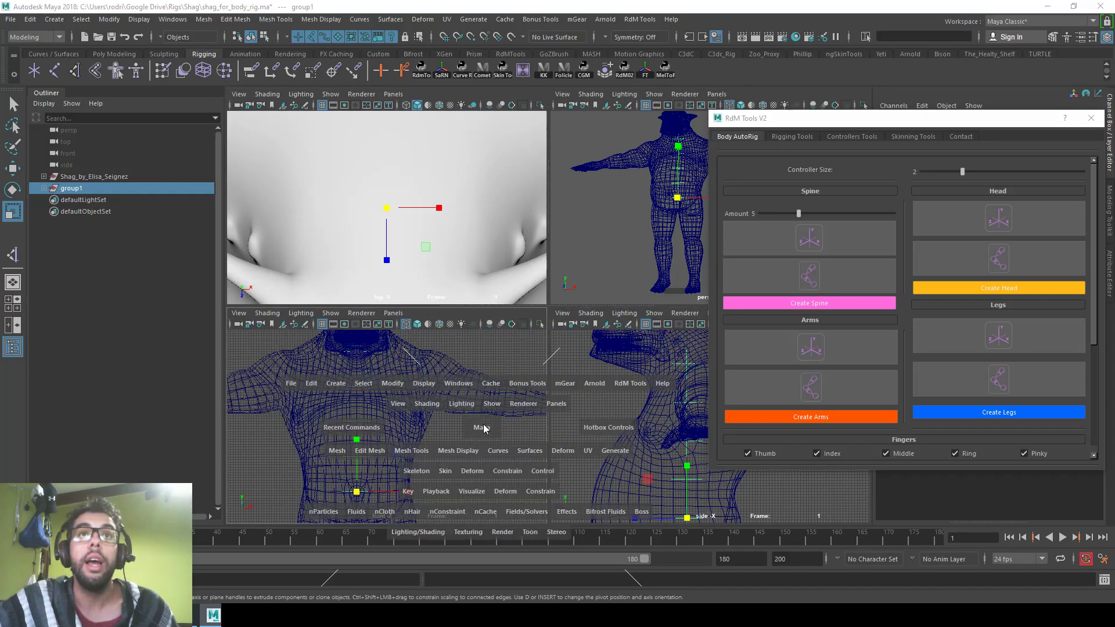
click(504, 227)
click(504, 227)
key(w)
drag(510, 178, 507, 223)
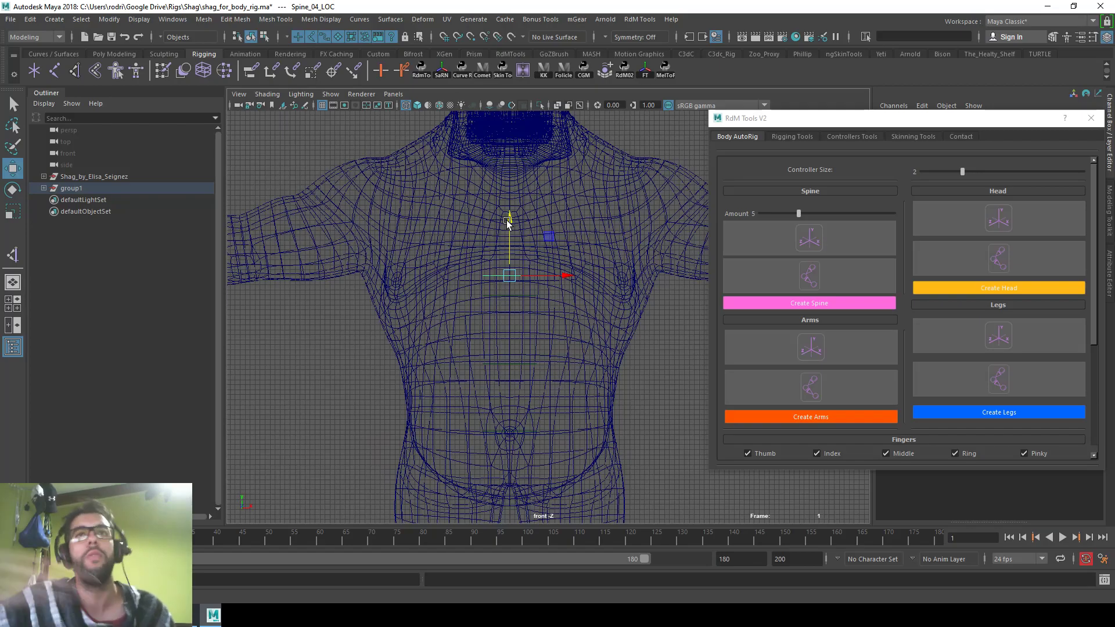
Expand group1 and go through its spine locators to identify each one's position, ending on Spine_03_LOC
click(519, 296)
click(517, 295)
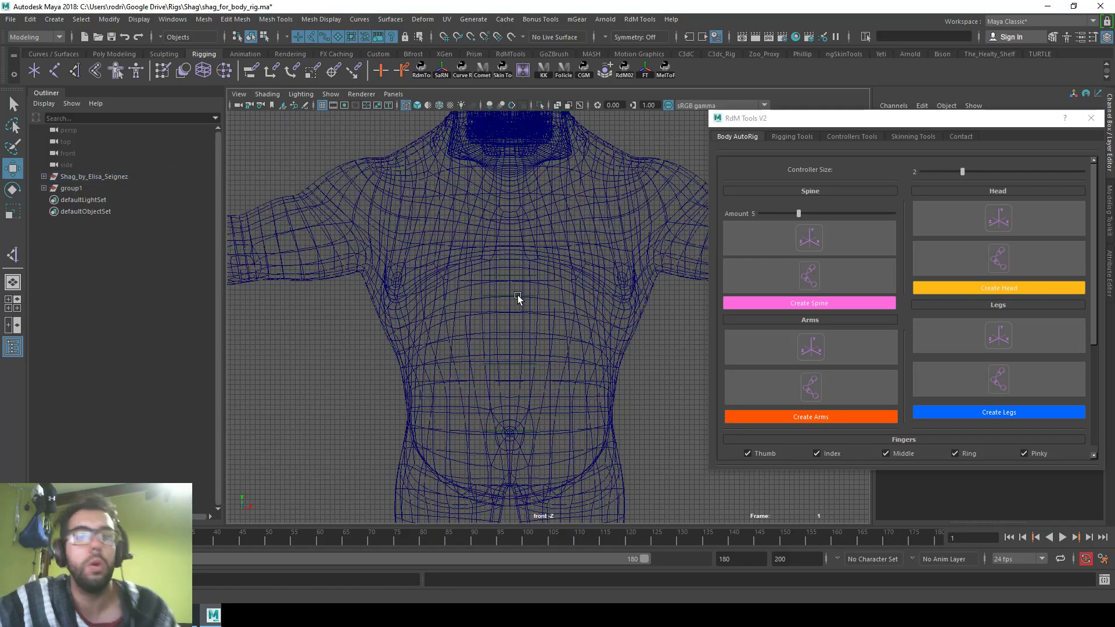
click(547, 301)
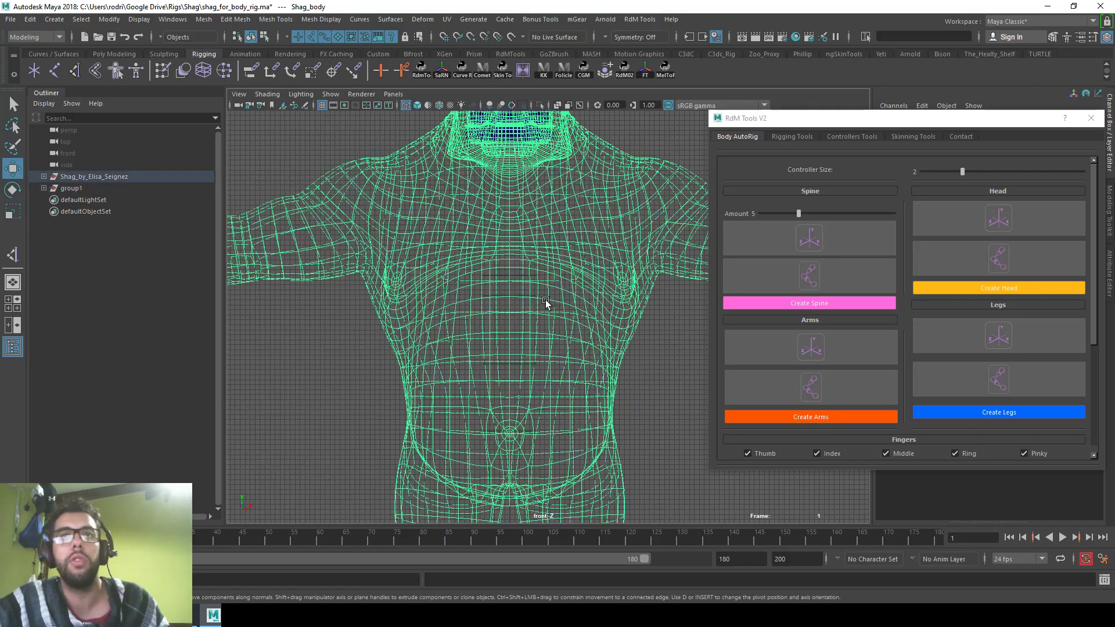
click(46, 187)
click(93, 213)
click(98, 223)
click(101, 235)
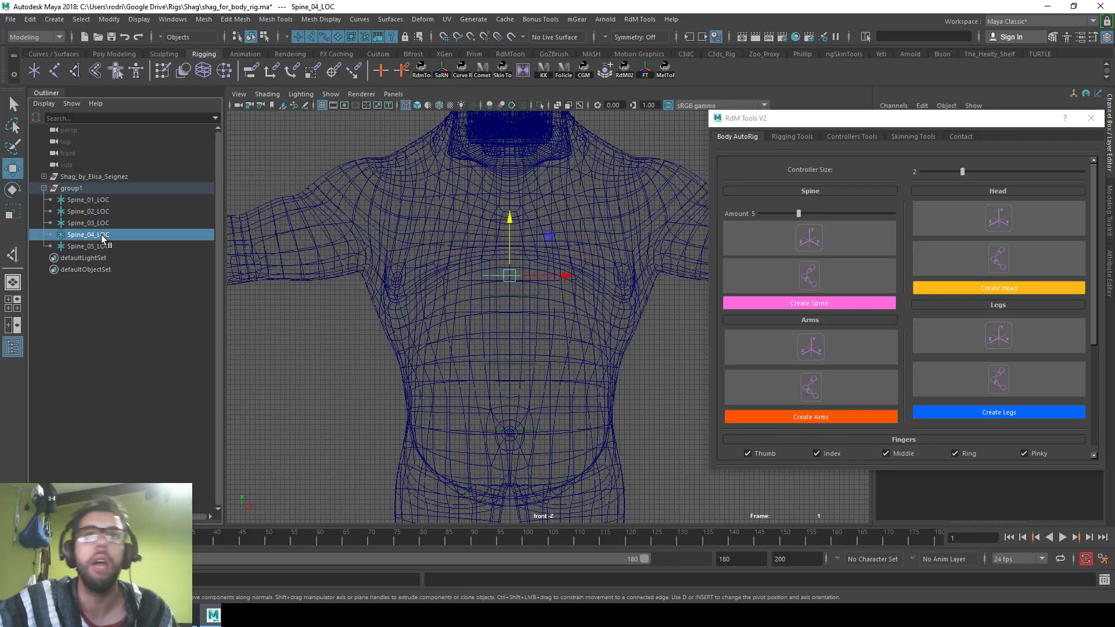
click(114, 224)
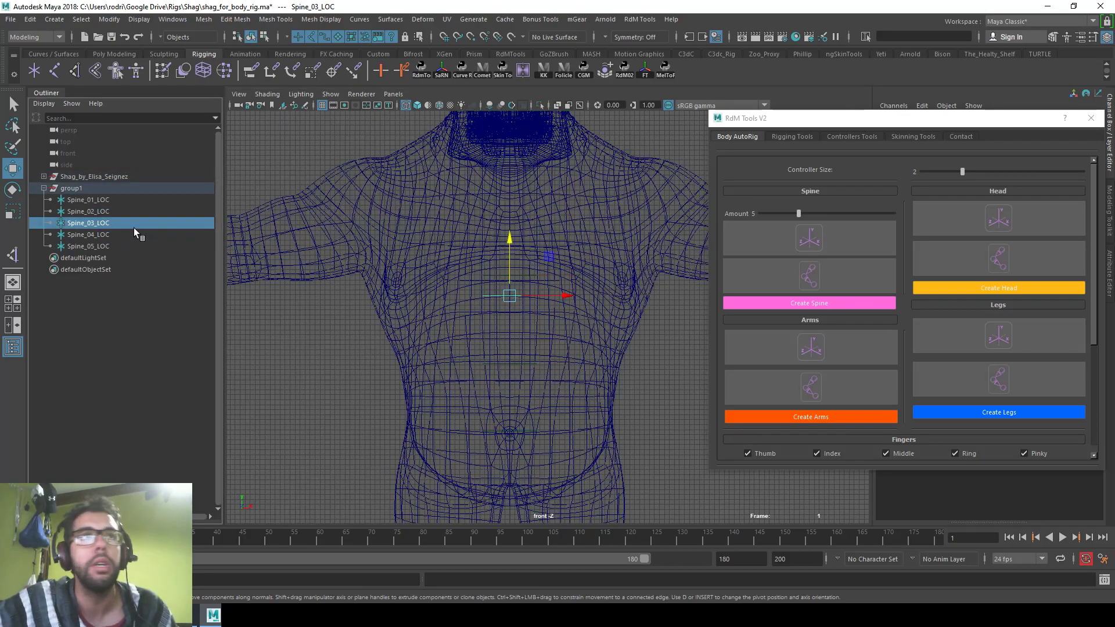
Build the spine joint chain from the locators and display its joints through the shaded body with X-ray joints
click(812, 385)
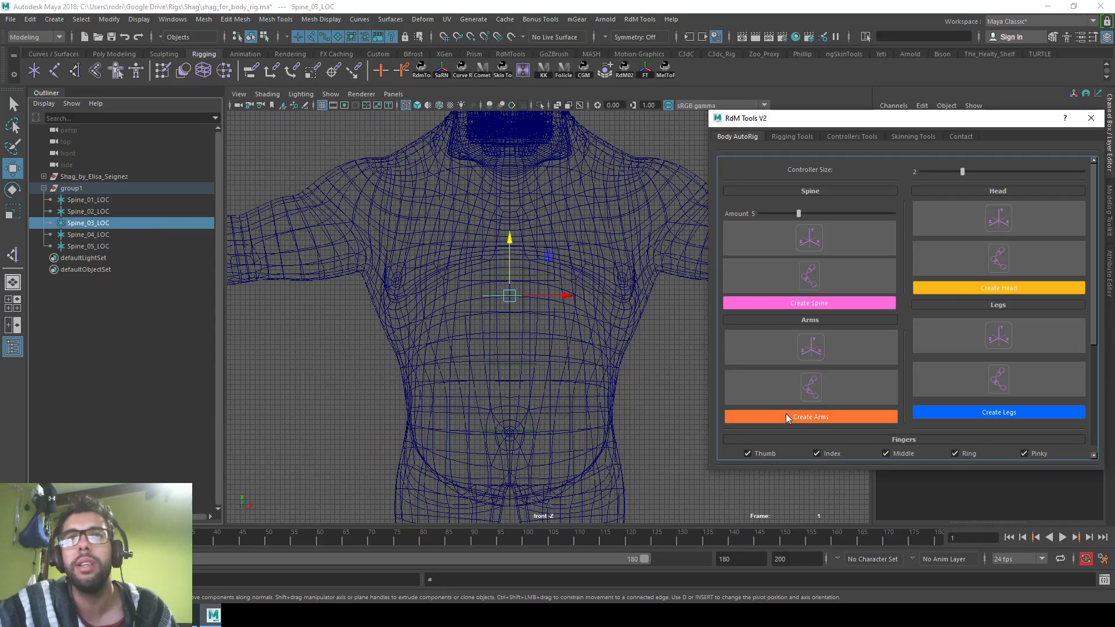
click(835, 280)
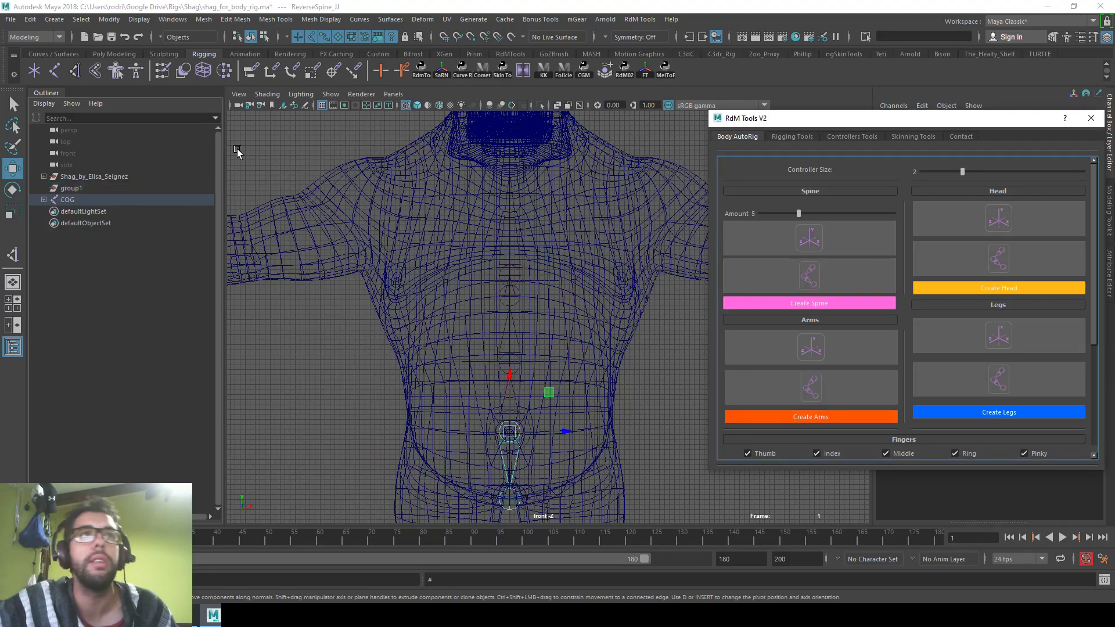
click(420, 299)
key(5)
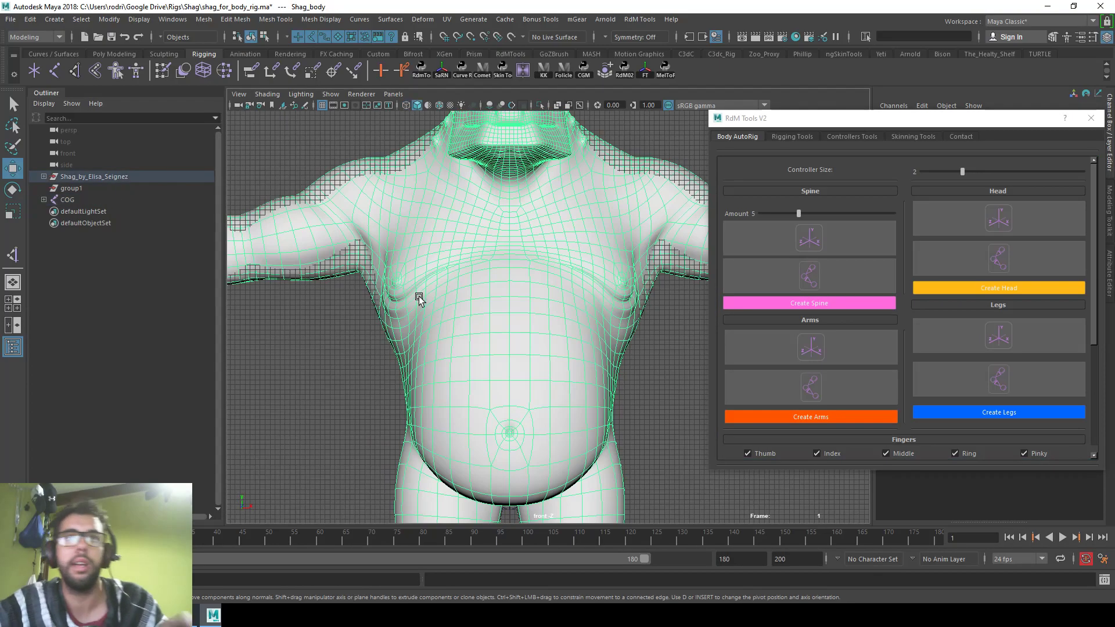
click(579, 105)
click(653, 383)
Reposition the Spine_2, Spine_3 and Spine_4 joints vertically so they are spaced roughly evenly between the navel and chest
click(516, 301)
drag(517, 305, 514, 388)
click(514, 363)
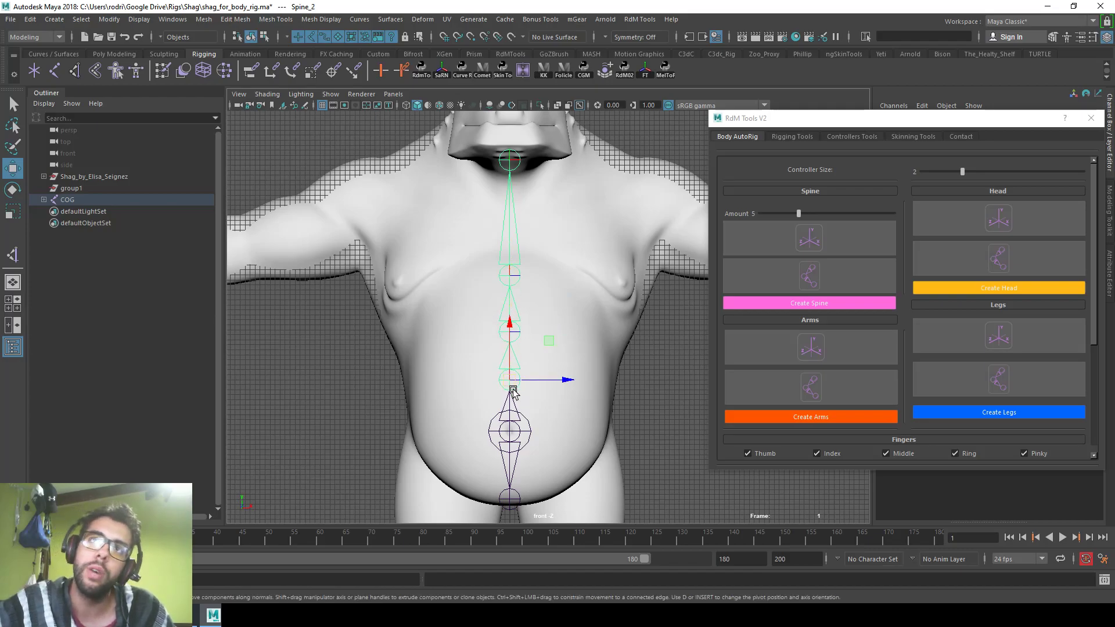
click(514, 308)
drag(513, 280, 513, 268)
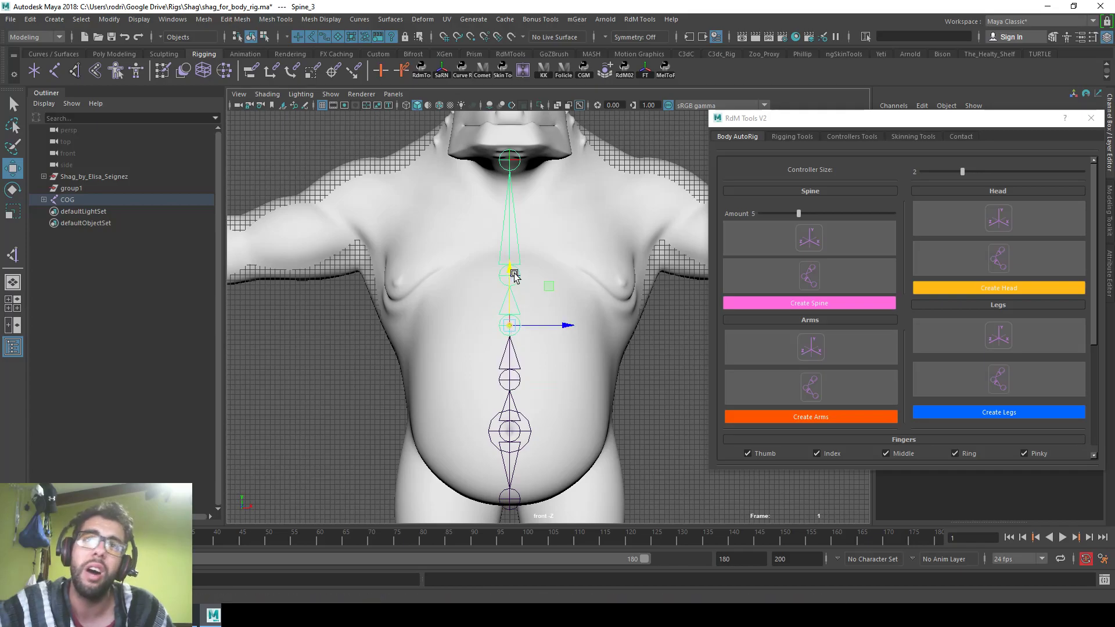
click(515, 368)
drag(515, 325, 516, 320)
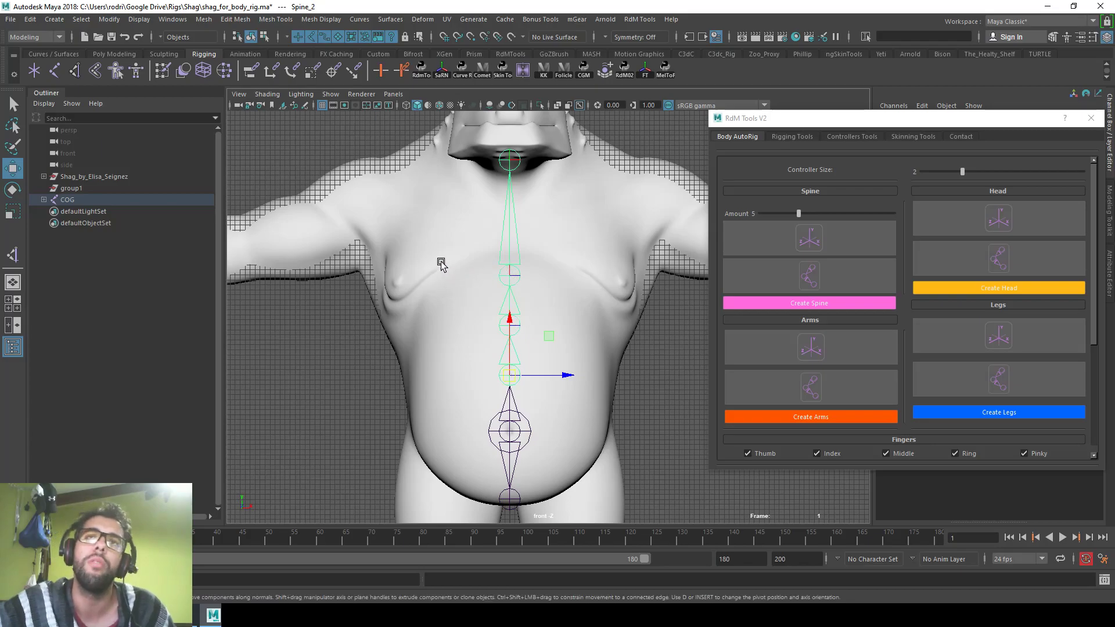
click(510, 274)
drag(510, 236, 512, 220)
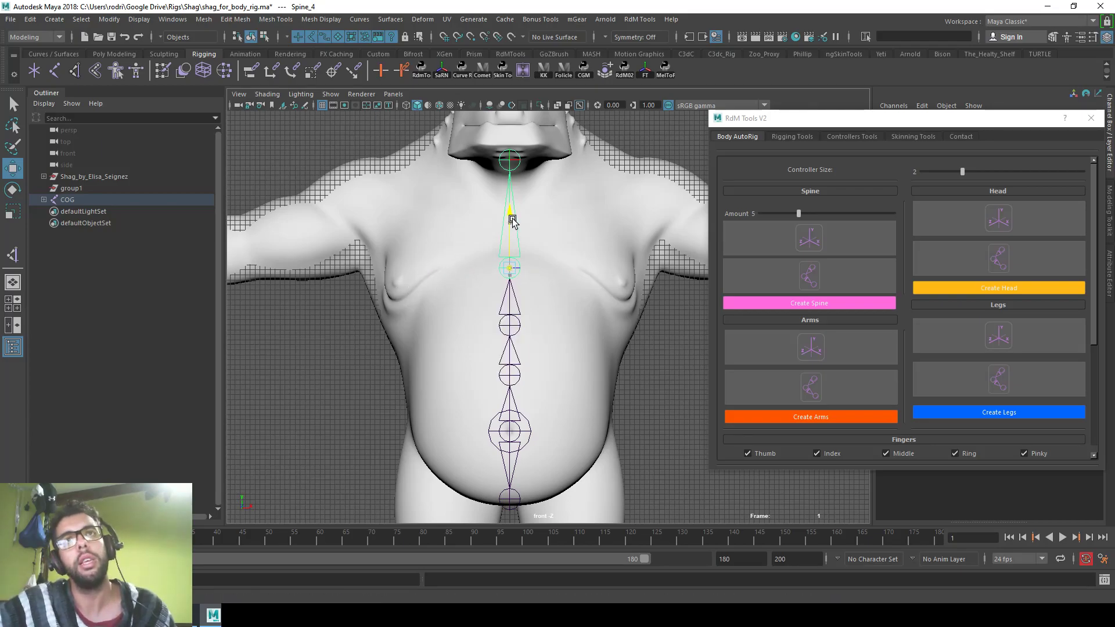
Raise the Spine_3 joint slightly and check the joint chain's placement in the side view down to the ReverseSpine_JE joint
click(516, 318)
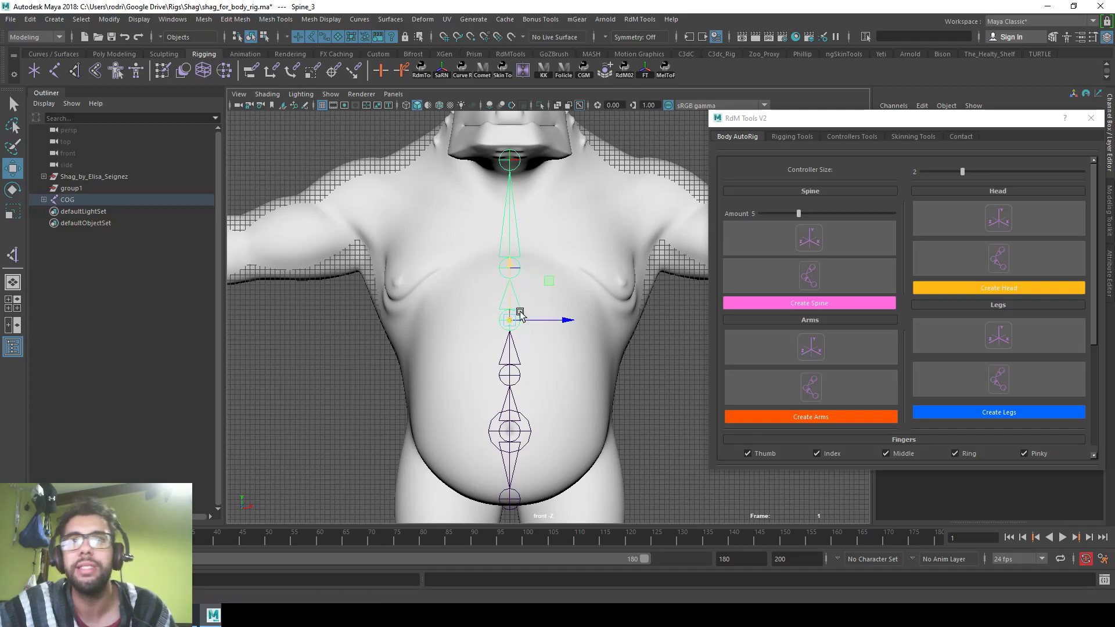
key(space)
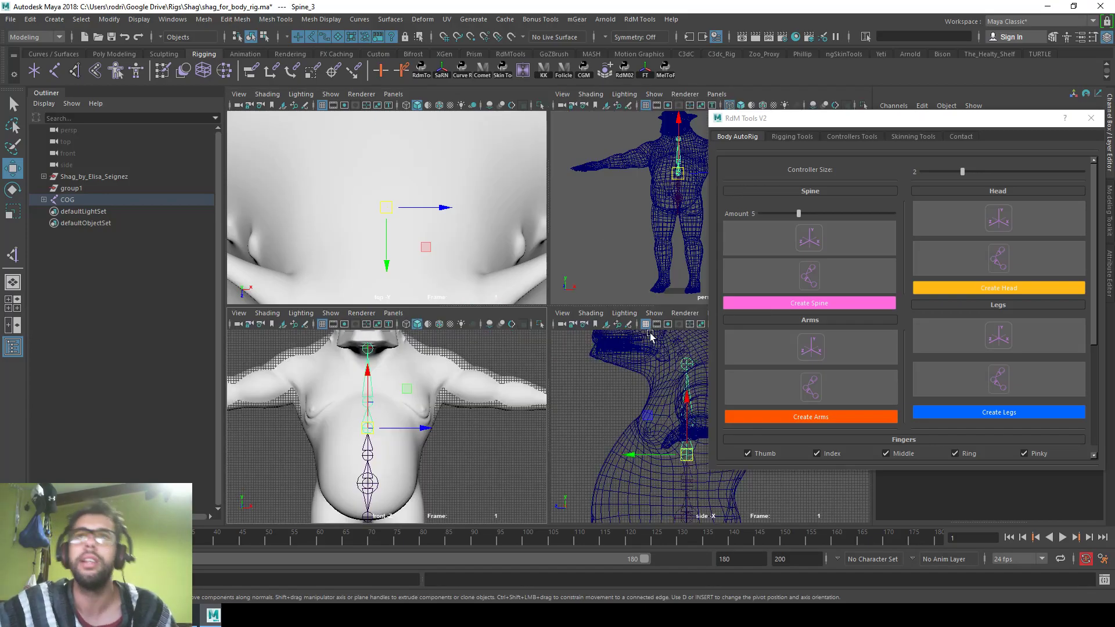
key(space)
alt+middle_drag(624, 339, 629, 295)
alt+right_drag(629, 294, 542, 279)
alt+middle_drag(542, 279, 552, 267)
alt+right_drag(552, 266, 526, 293)
alt+middle_drag(532, 318, 537, 271)
alt+right_drag(538, 271, 530, 274)
click(533, 440)
click(534, 444)
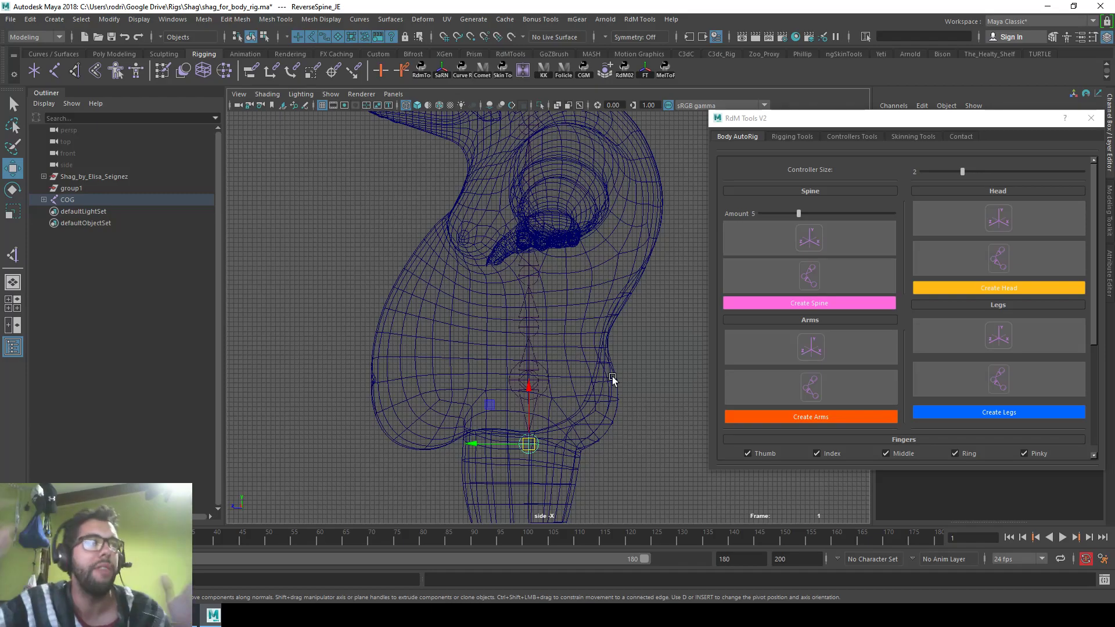
alt+right_drag(476, 275, 512, 303)
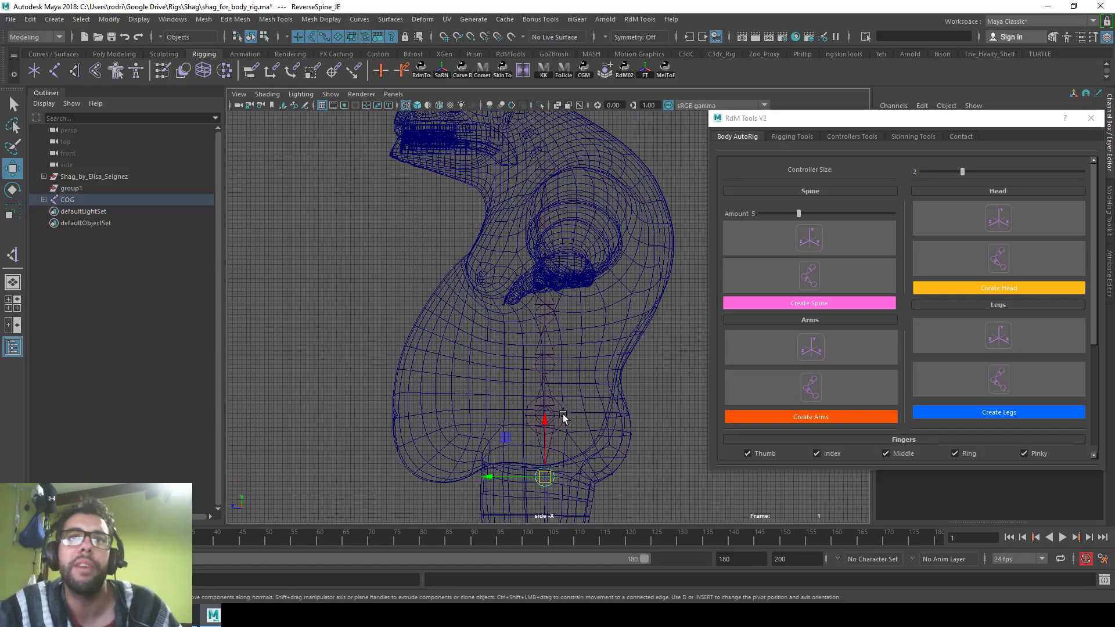
click(939, 173)
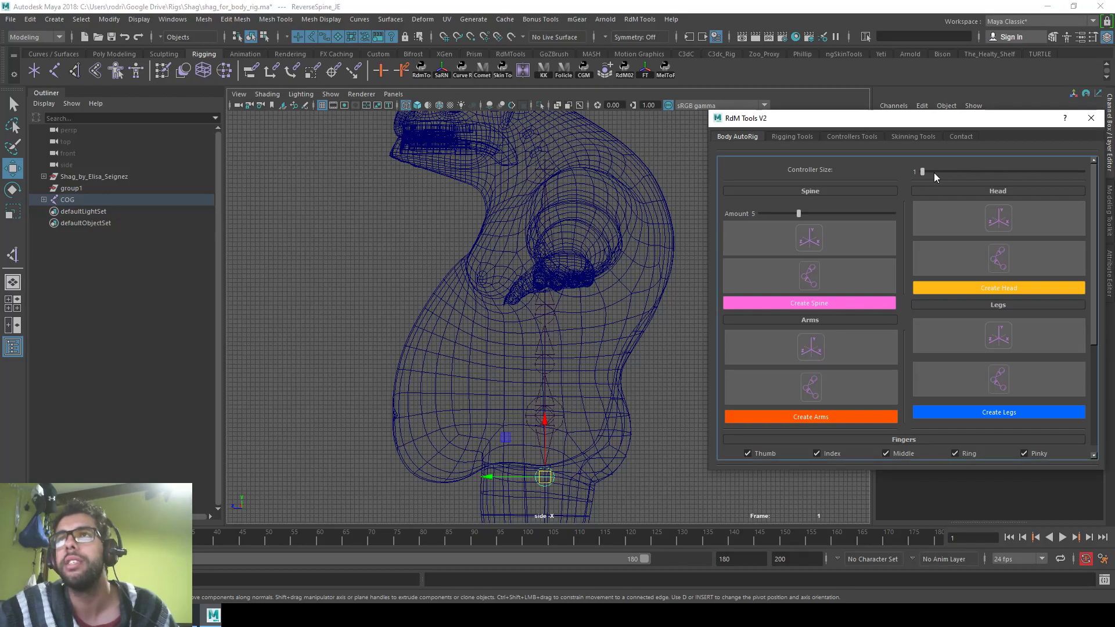
click(641, 21)
mouse_move(685, 39)
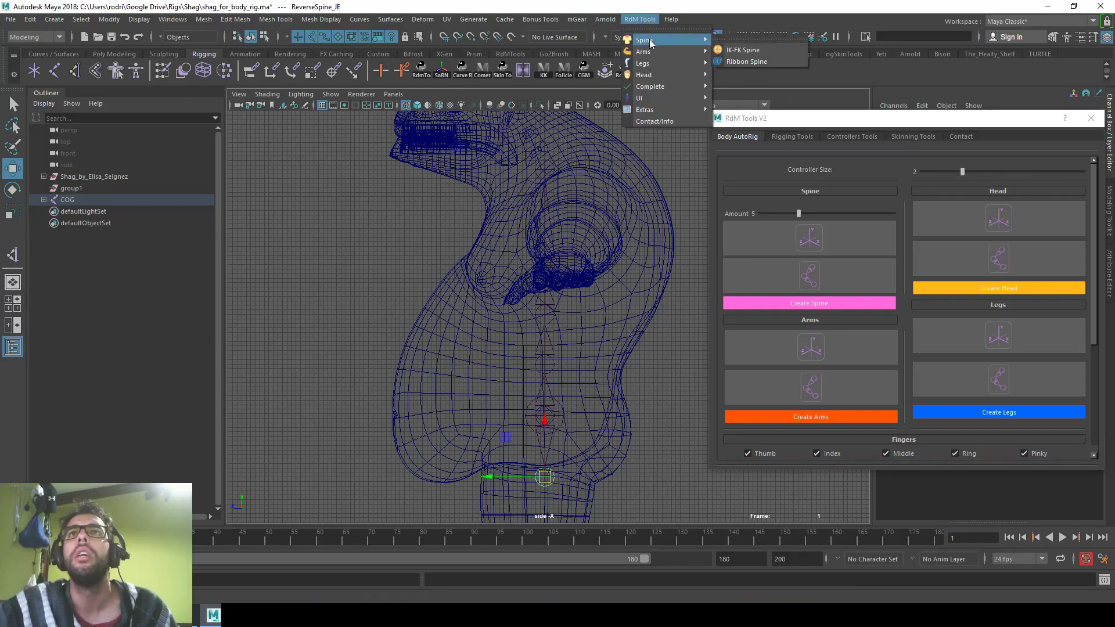
click(746, 50)
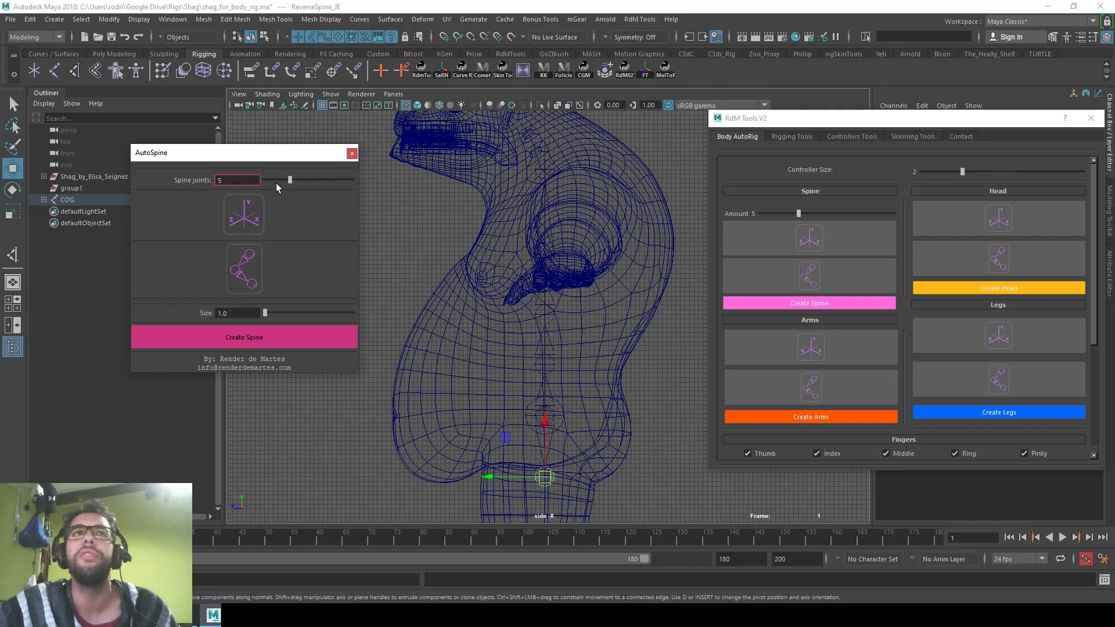
drag(265, 312, 284, 313)
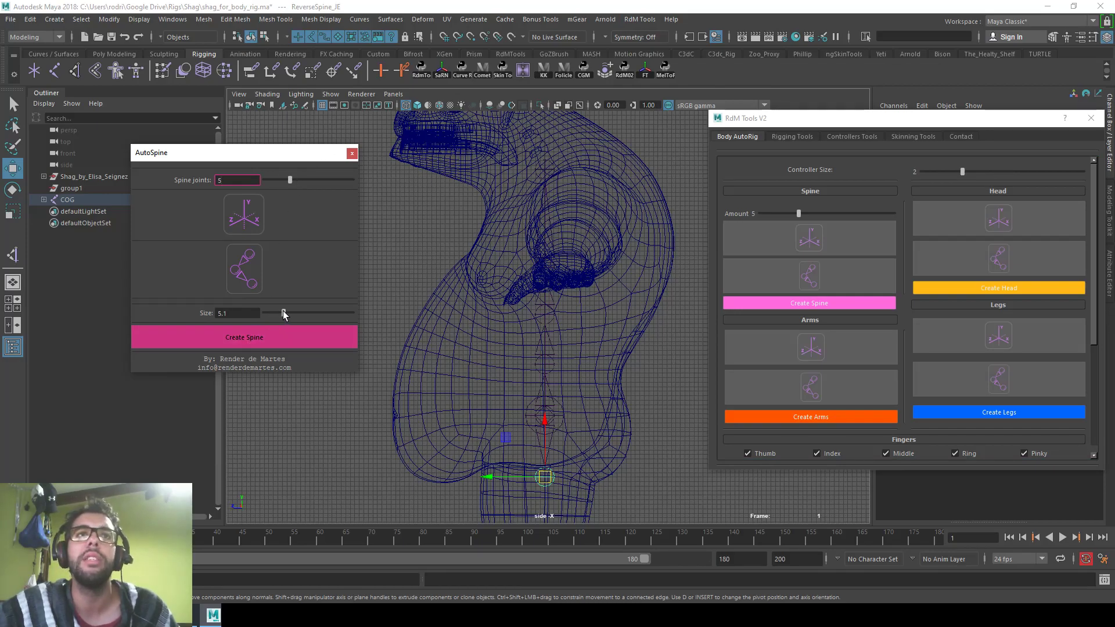
click(353, 154)
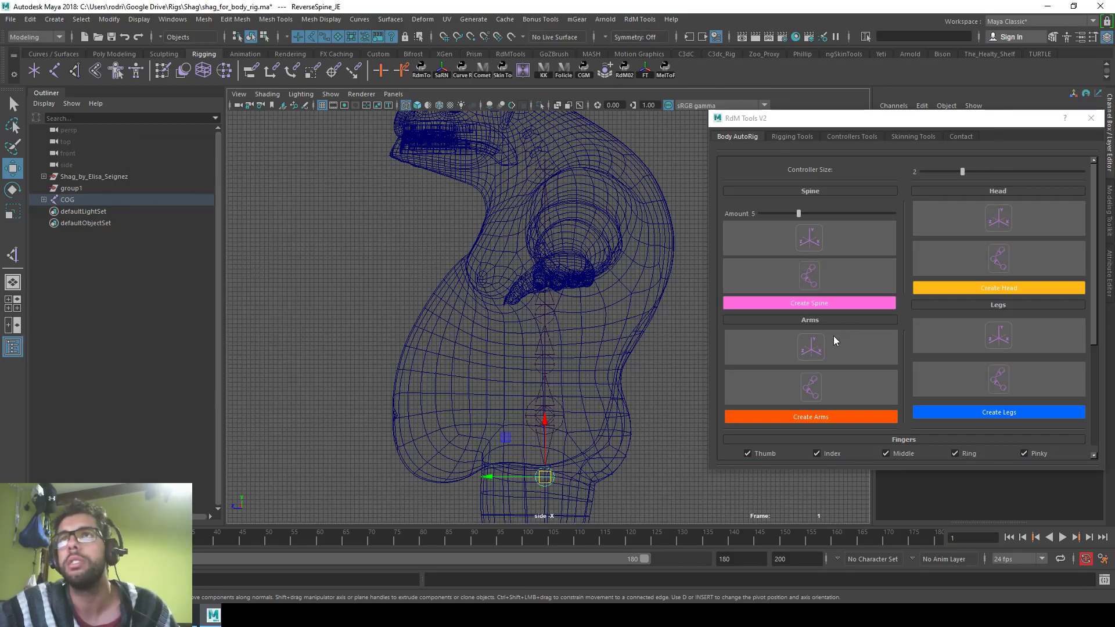
Create the spine rig from the joint chain and inspect its controllers around the shaded body in the perspective view
click(836, 305)
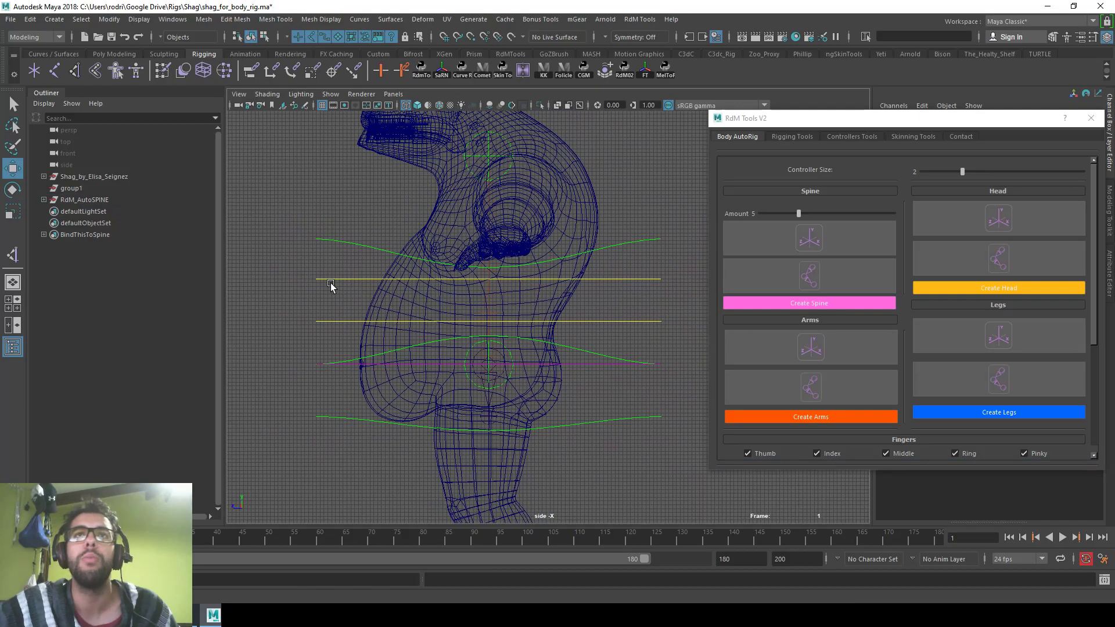
key(space)
key(space)
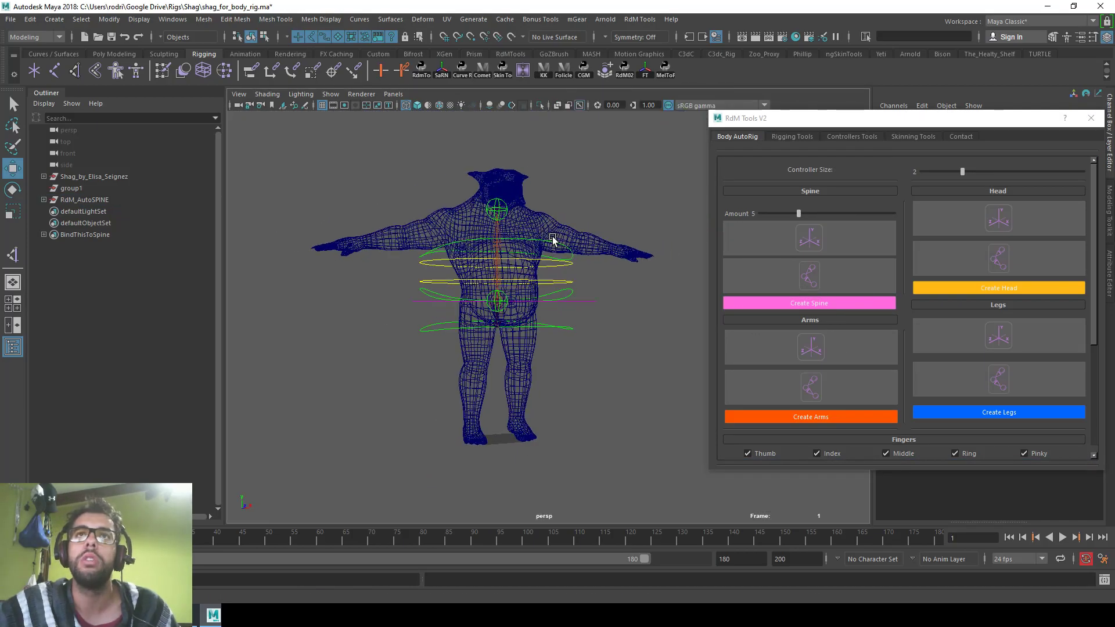
alt+drag(533, 249, 517, 251)
key(5)
alt+drag(572, 300, 515, 301)
Isolate the spine controllers in the perspective view and switch to component selection with all object types shown
drag(569, 337, 562, 254)
key(ctrl+1)
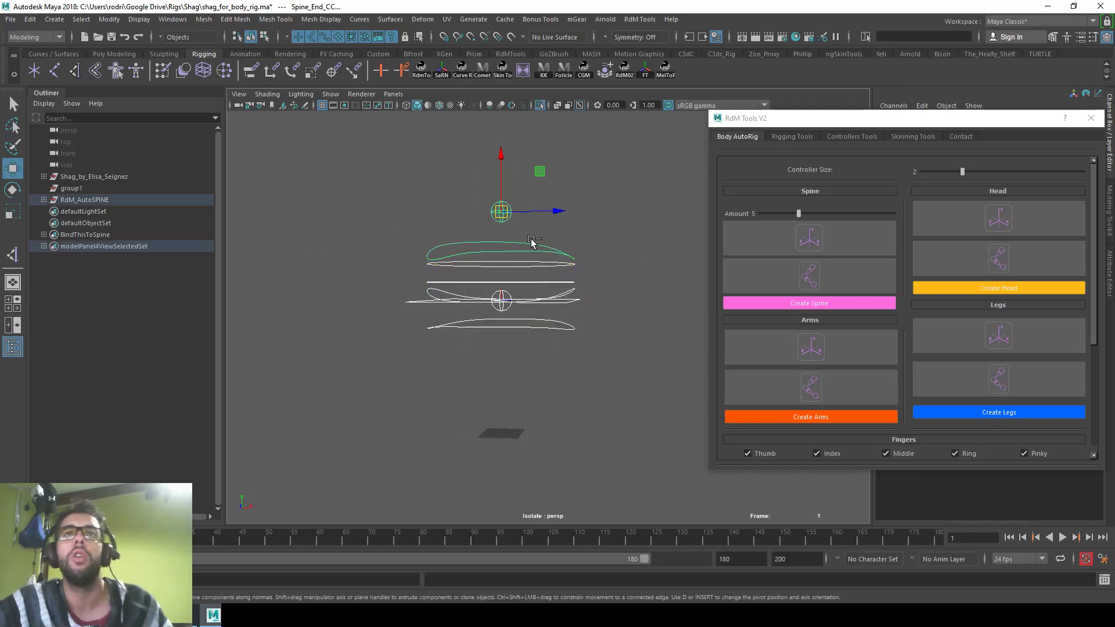
alt+middle_drag(424, 184, 407, 200)
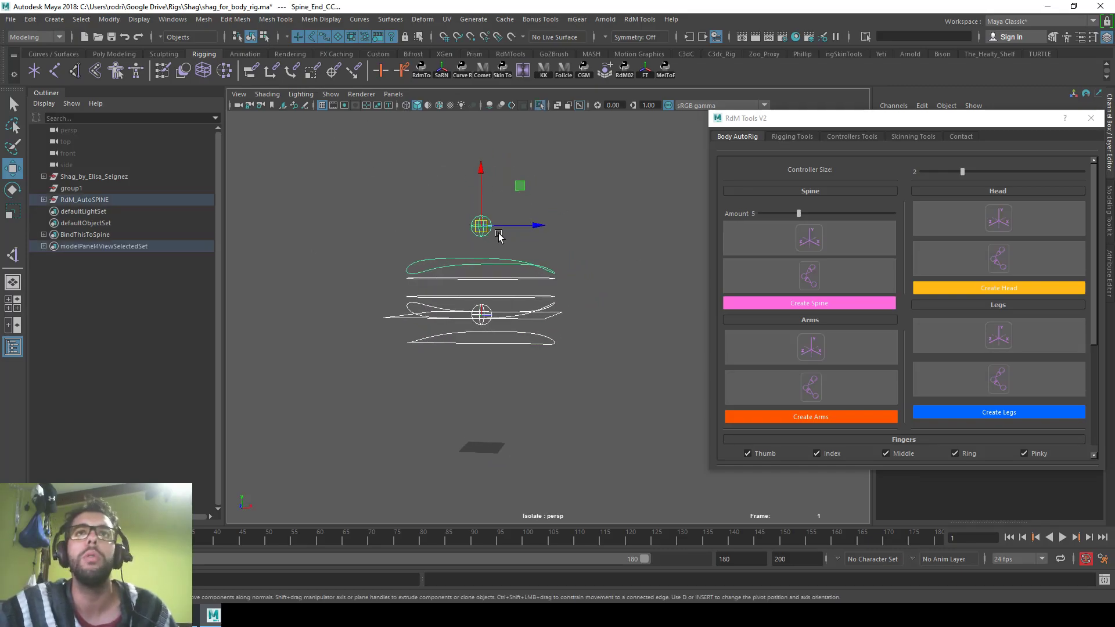
click(264, 36)
click(328, 94)
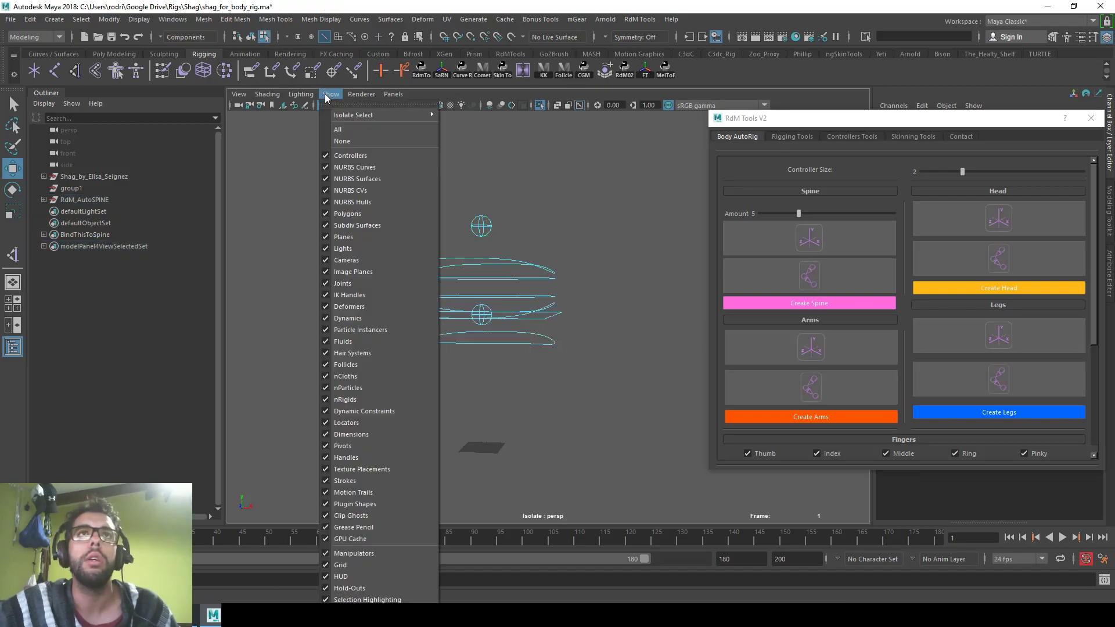
click(351, 131)
alt+drag(470, 229, 487, 244)
alt+drag(561, 405, 435, 219)
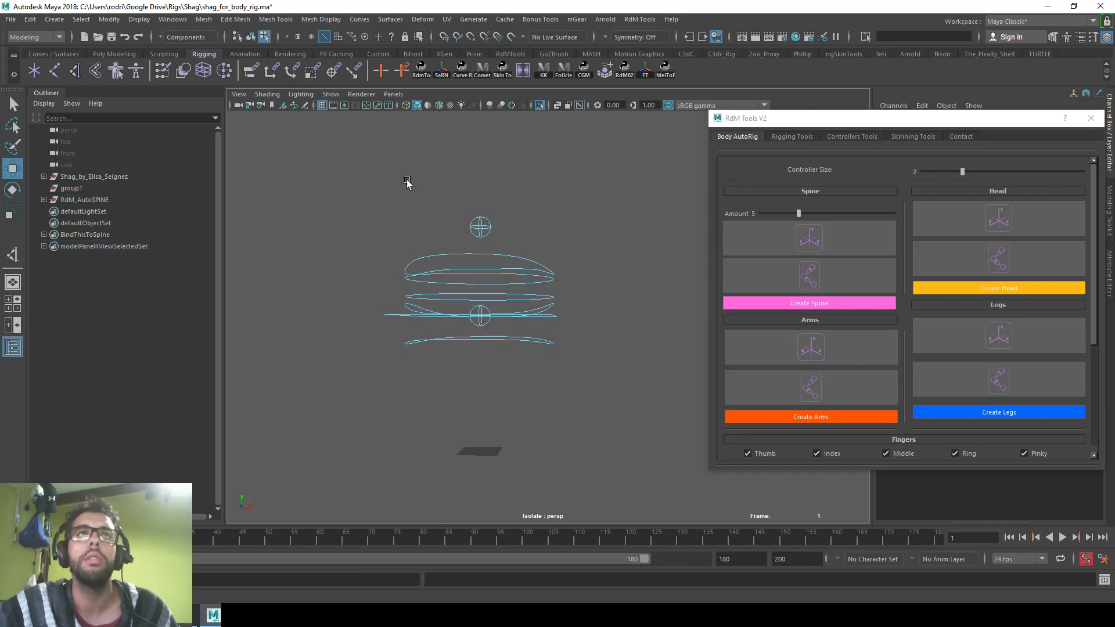
Enable parm points, pivots, points, faces and hulls as selectable components so the spine controllers' control vertices can be picked
click(312, 37)
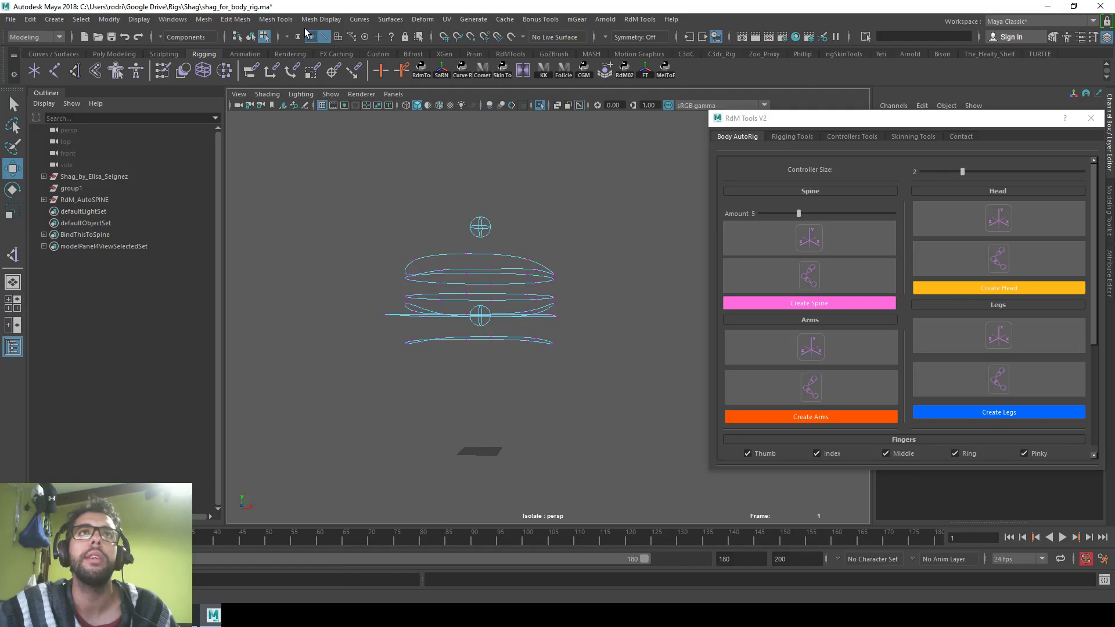
drag(577, 385, 522, 293)
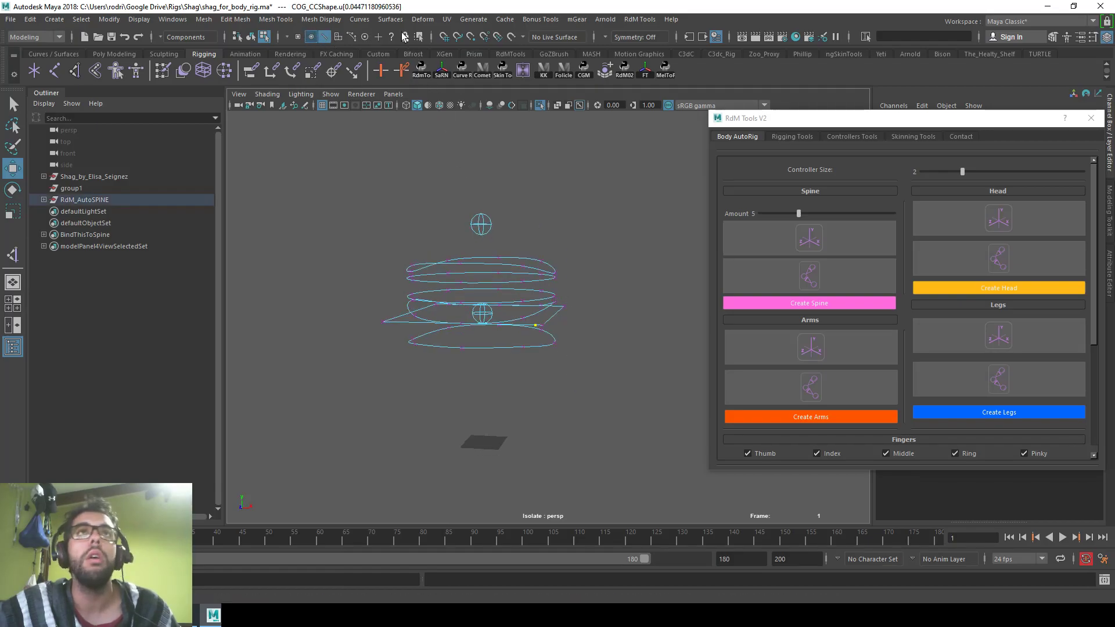
click(364, 36)
click(543, 259)
drag(577, 385, 521, 250)
ctrl+right_drag(539, 284, 513, 286)
alt+drag(556, 359, 549, 206)
click(542, 280)
click(561, 323)
click(296, 36)
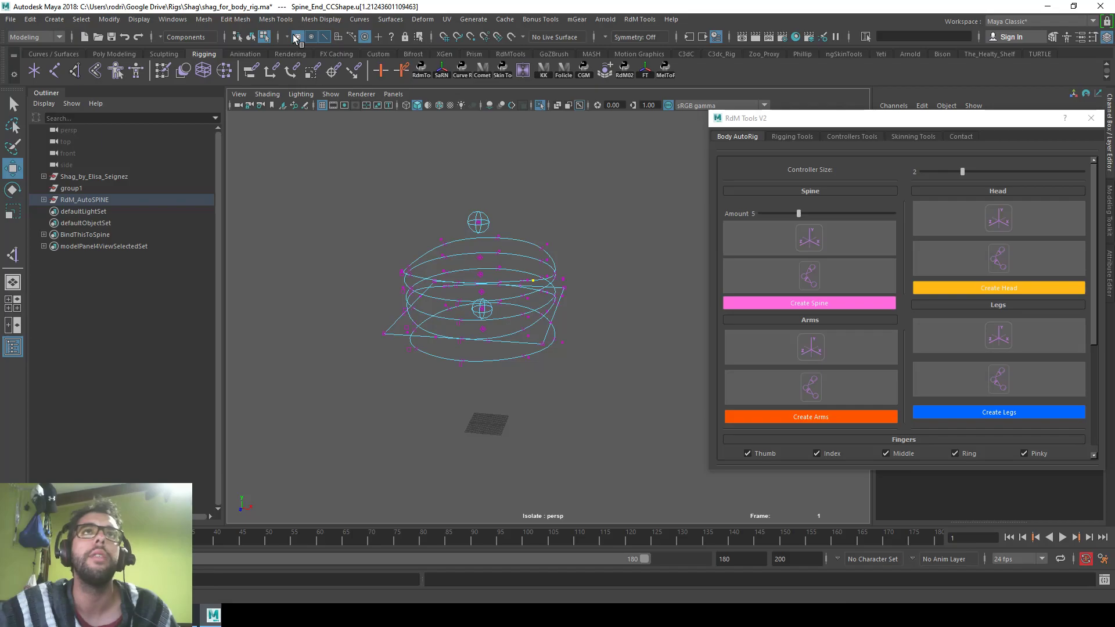
click(338, 36)
click(351, 37)
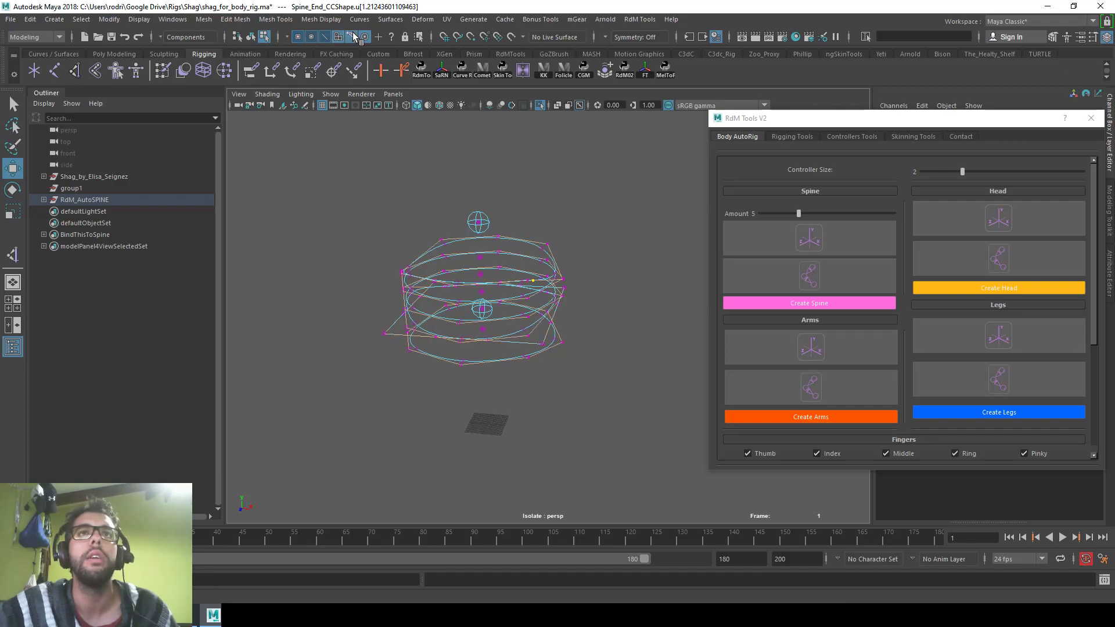
Select the control vertices of the ring controllers and the square COG controller together and scale them down uniformly
alt+drag(630, 313, 637, 284)
drag(540, 250, 595, 407)
right_drag(595, 406, 553, 405)
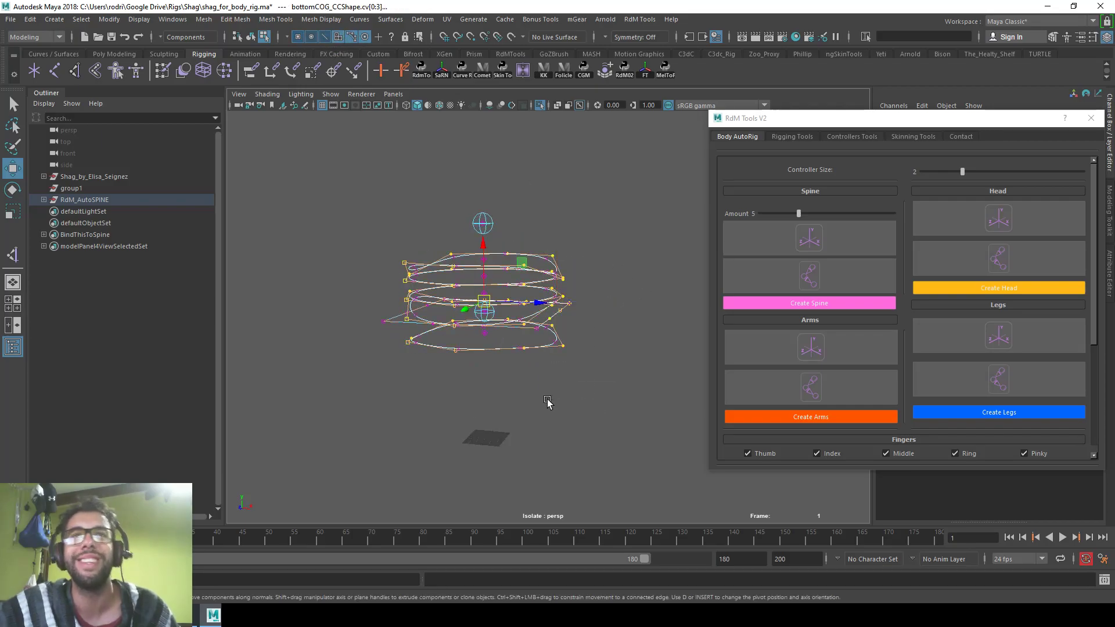
key(r)
drag(481, 314, 462, 313)
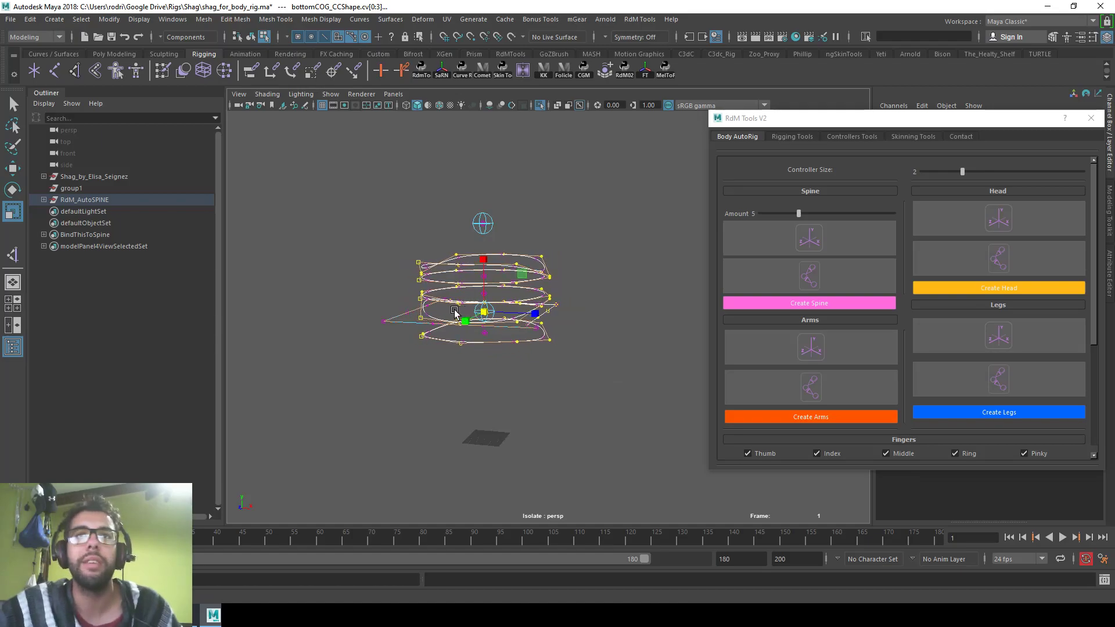
right_drag(378, 315, 325, 315)
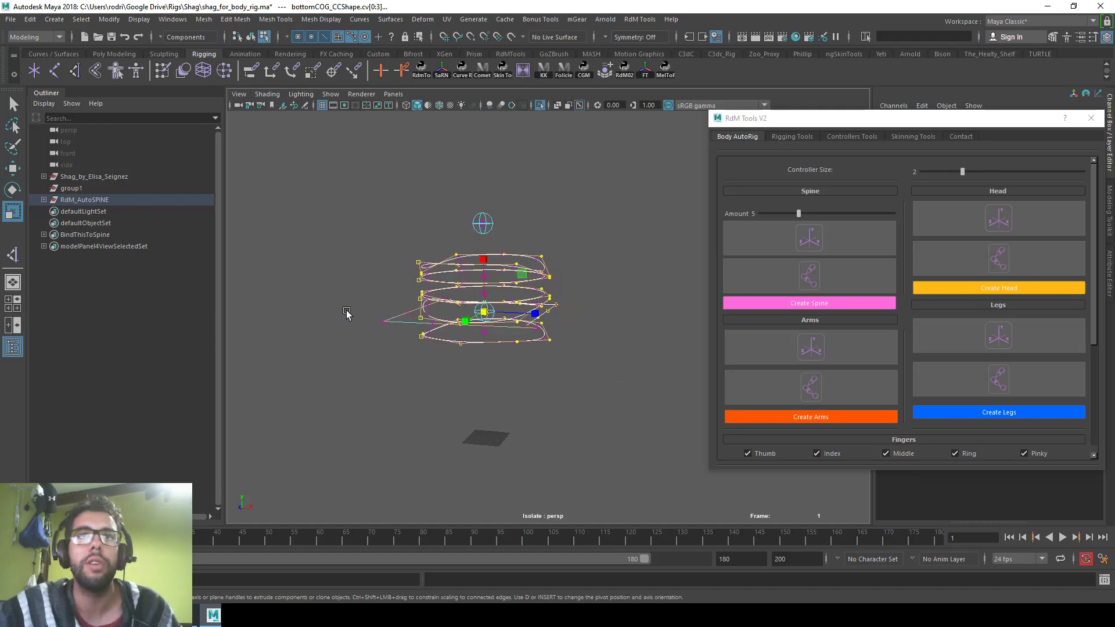
key(ctrl+z)
shift+drag(369, 310, 392, 333)
right_drag(389, 344, 328, 344)
drag(485, 314, 471, 314)
Leave the isolated view, return to object selection and check the resized spine controllers around the whole body
key(ctrl+1)
alt+right_drag(478, 339, 490, 326)
alt+middle_drag(490, 325, 490, 350)
alt+right_drag(489, 349, 453, 349)
alt+drag(462, 351, 468, 340)
alt+right_drag(470, 348, 493, 363)
alt+drag(502, 364, 489, 368)
right_drag(515, 330, 570, 316)
click(567, 326)
alt+right_drag(623, 403, 486, 386)
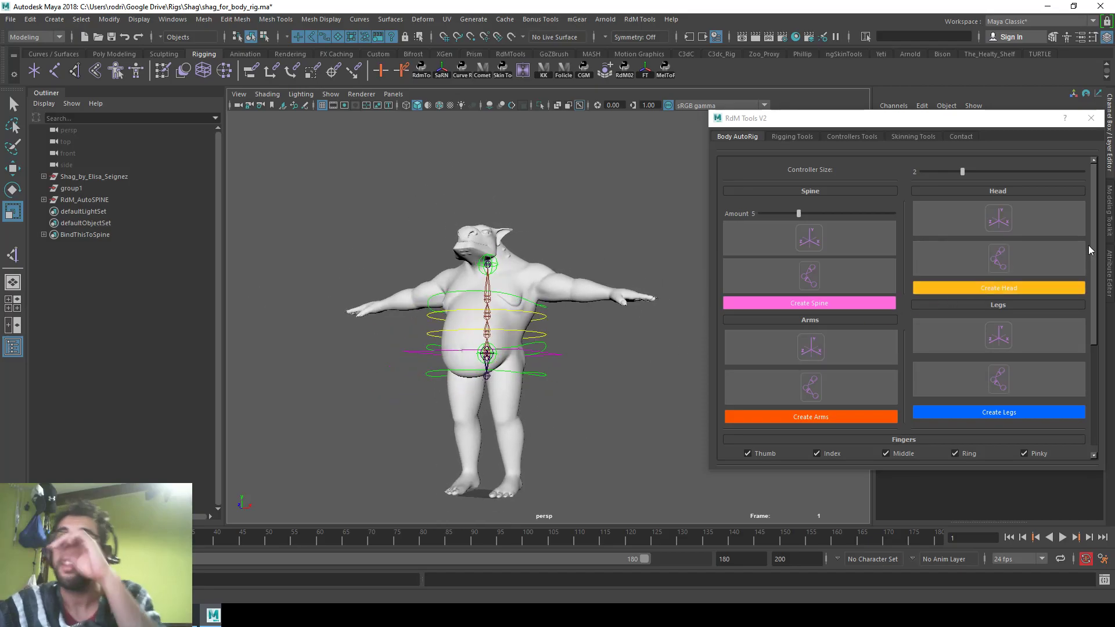
Create the head locators and move Head_Start_LOC and Head_End_LOC together to the base of the skull in the side view
click(1022, 225)
shift+click(93, 233)
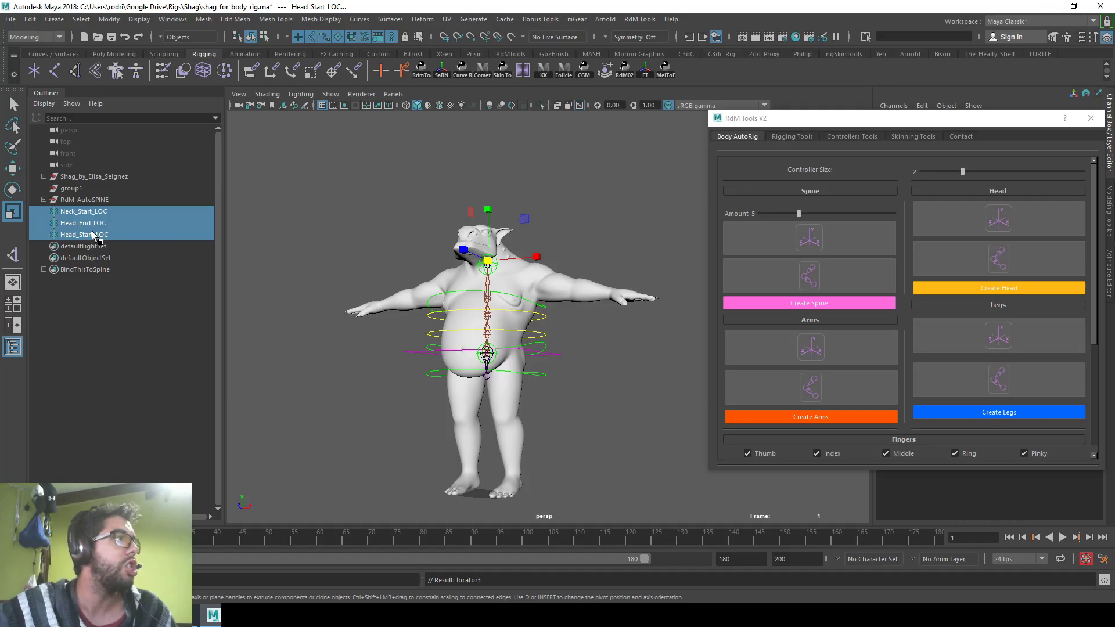
click(131, 224)
shift+click(122, 233)
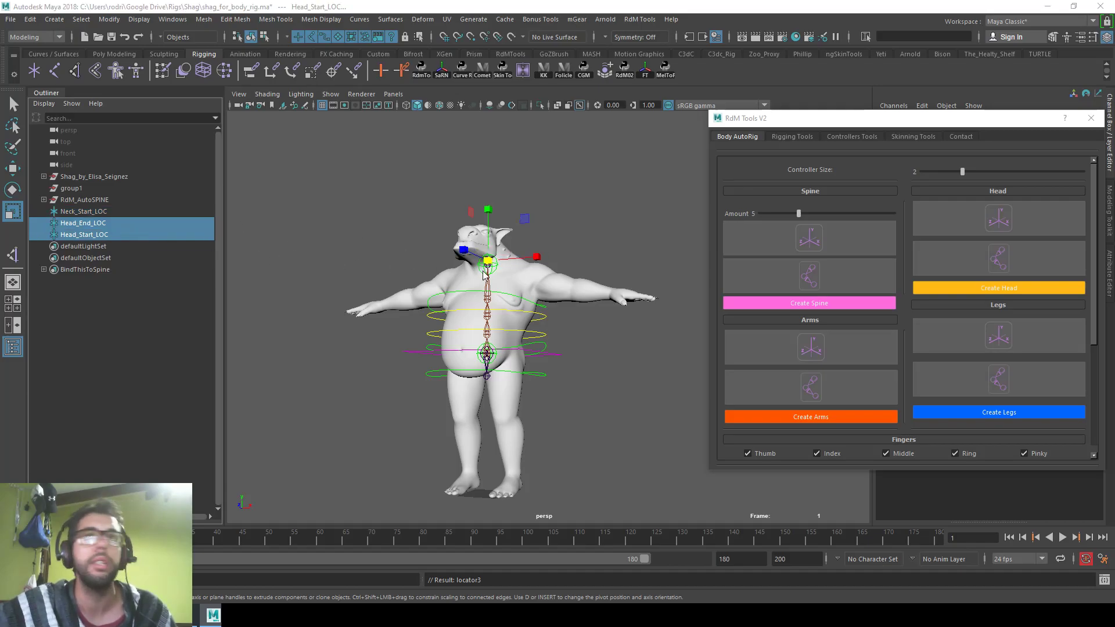
key(space)
key(space)
alt+middle_drag(534, 270, 551, 313)
scroll(552, 314, up, 4)
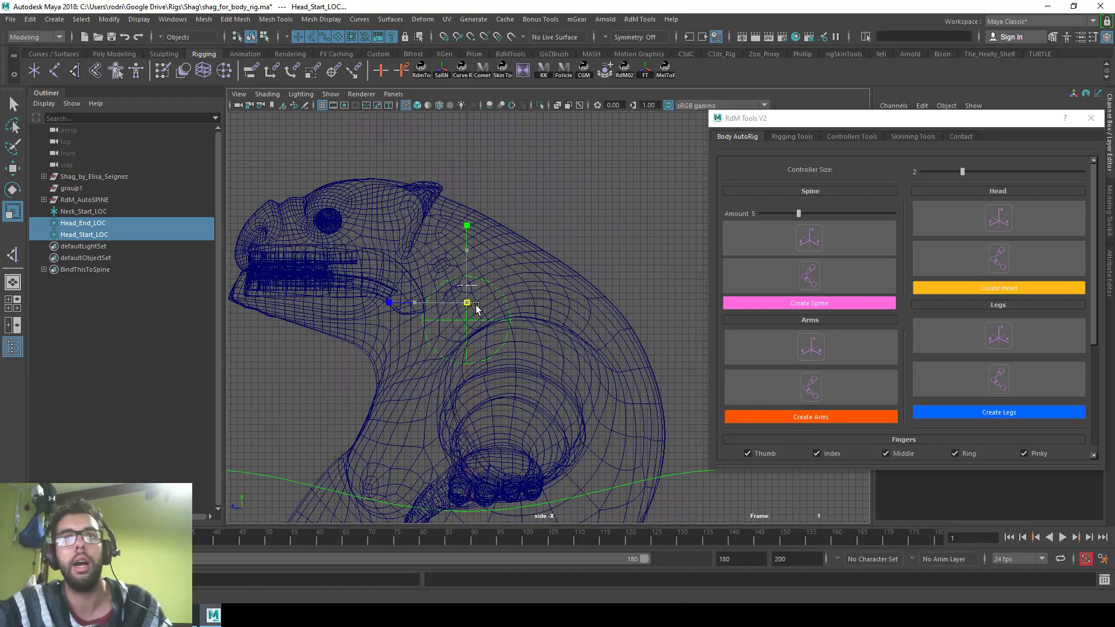
key(w)
drag(467, 302, 400, 268)
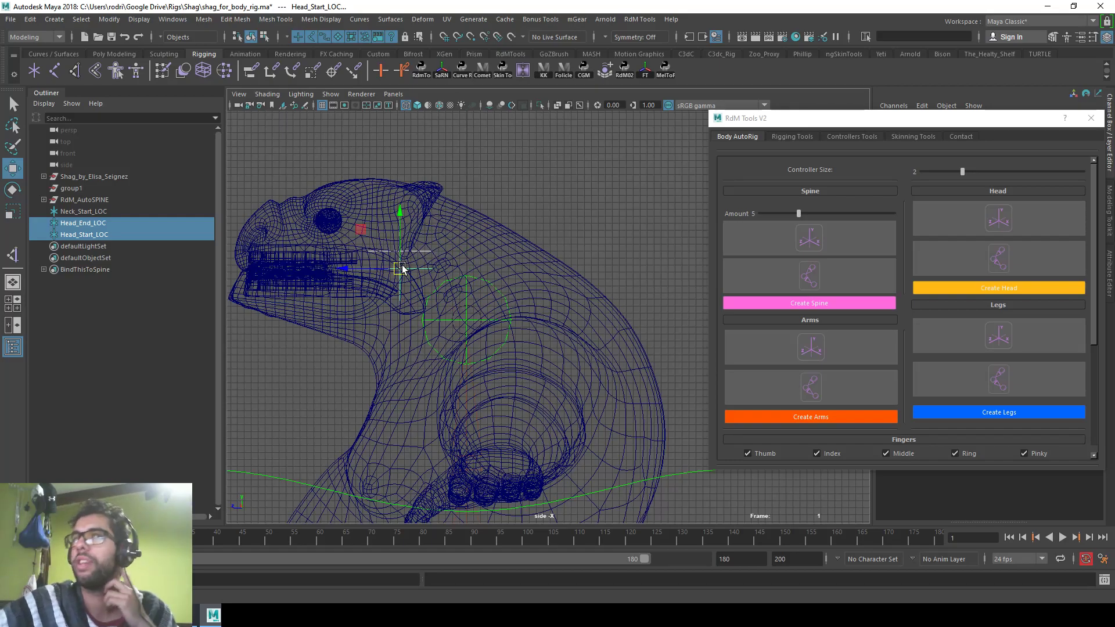
drag(401, 271, 406, 277)
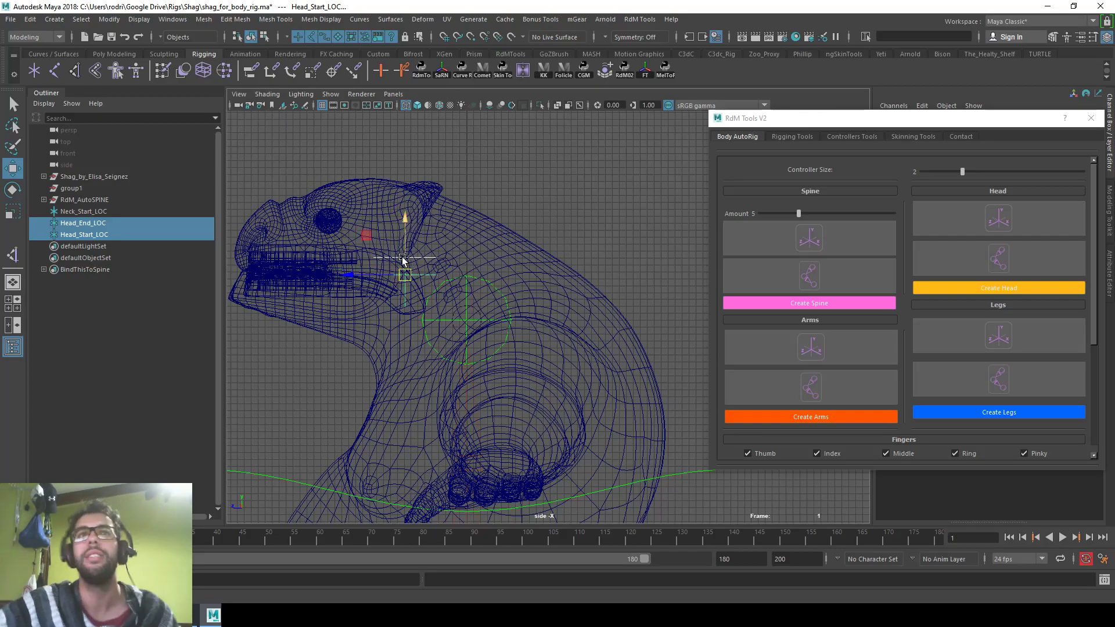
Move Head_End_LOC alone to the top of the head above the eye in the side view and check it in perspective
click(416, 256)
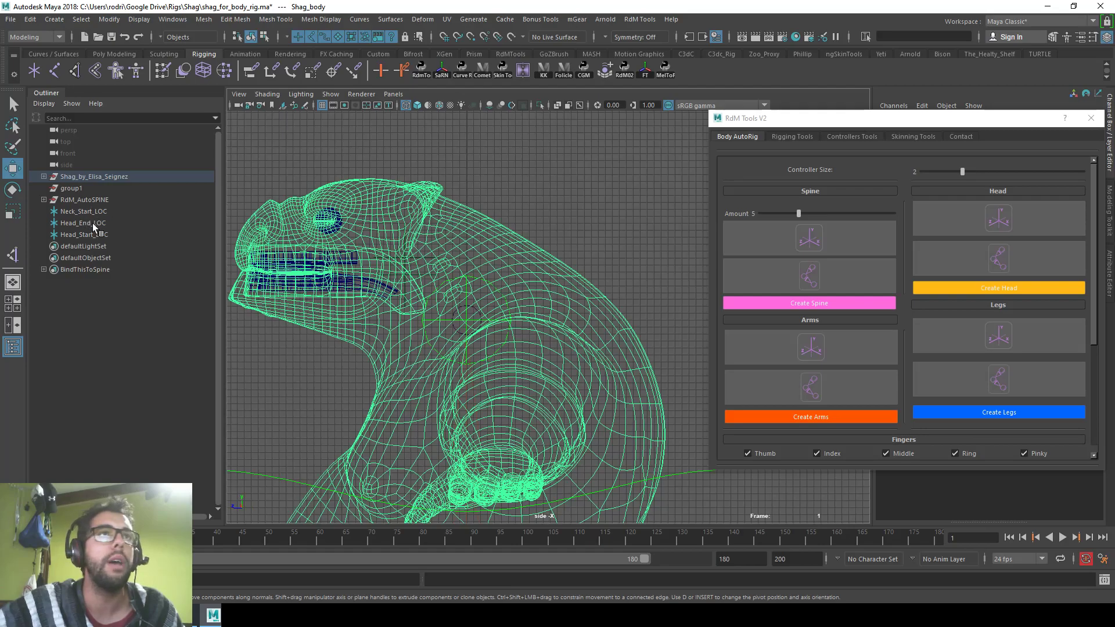
click(87, 235)
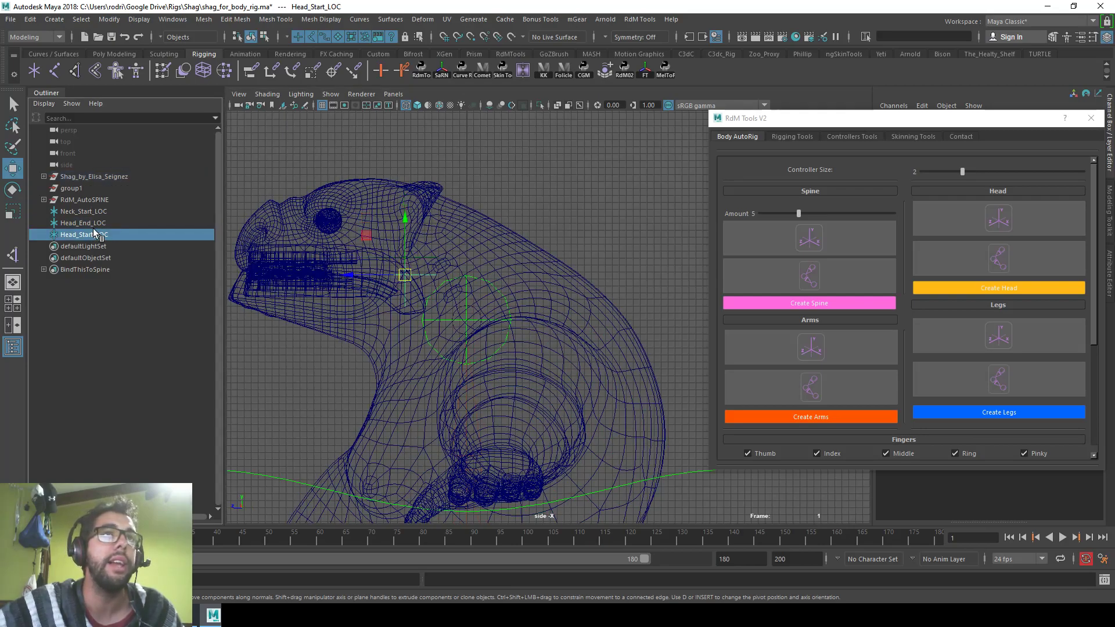
double_click(87, 223)
key(Return)
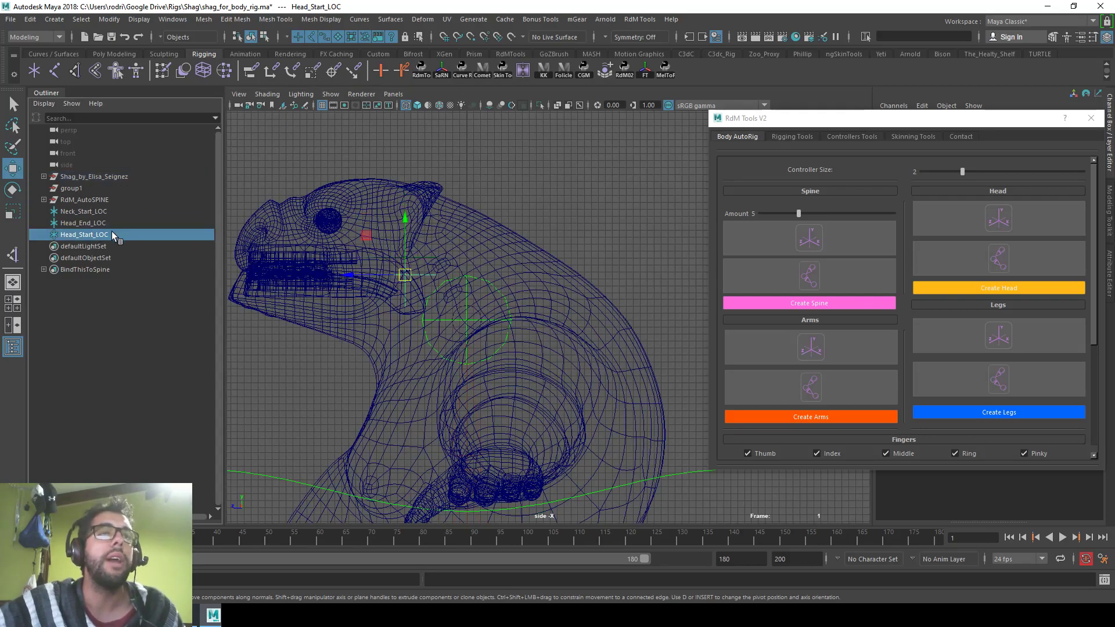
click(204, 223)
drag(393, 257, 327, 181)
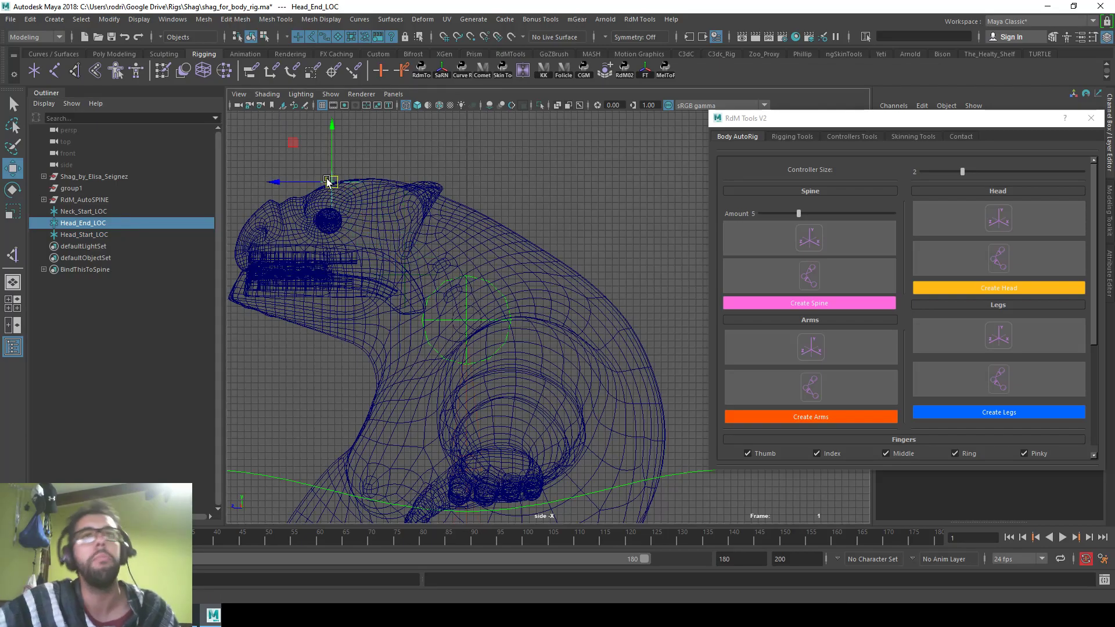
key(space)
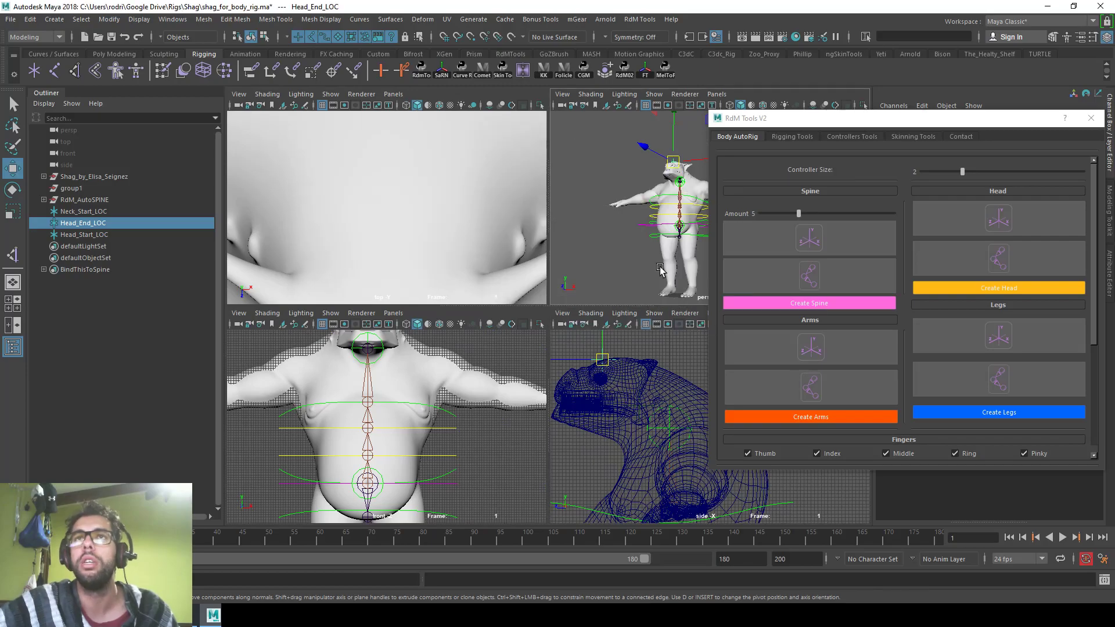
key(space)
alt+drag(630, 259, 548, 267)
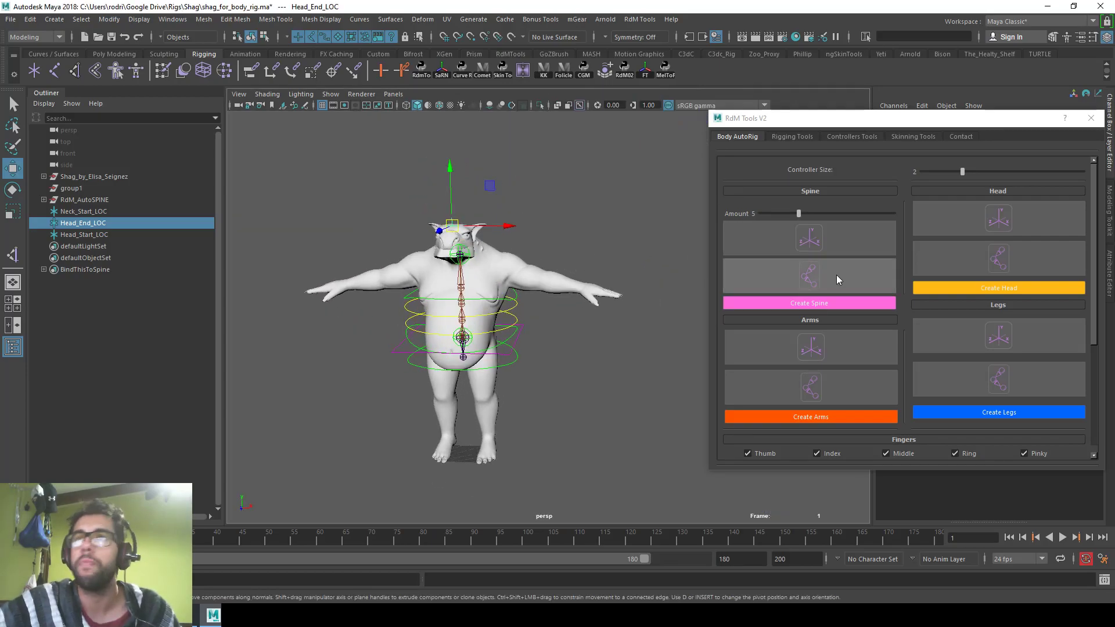
click(989, 288)
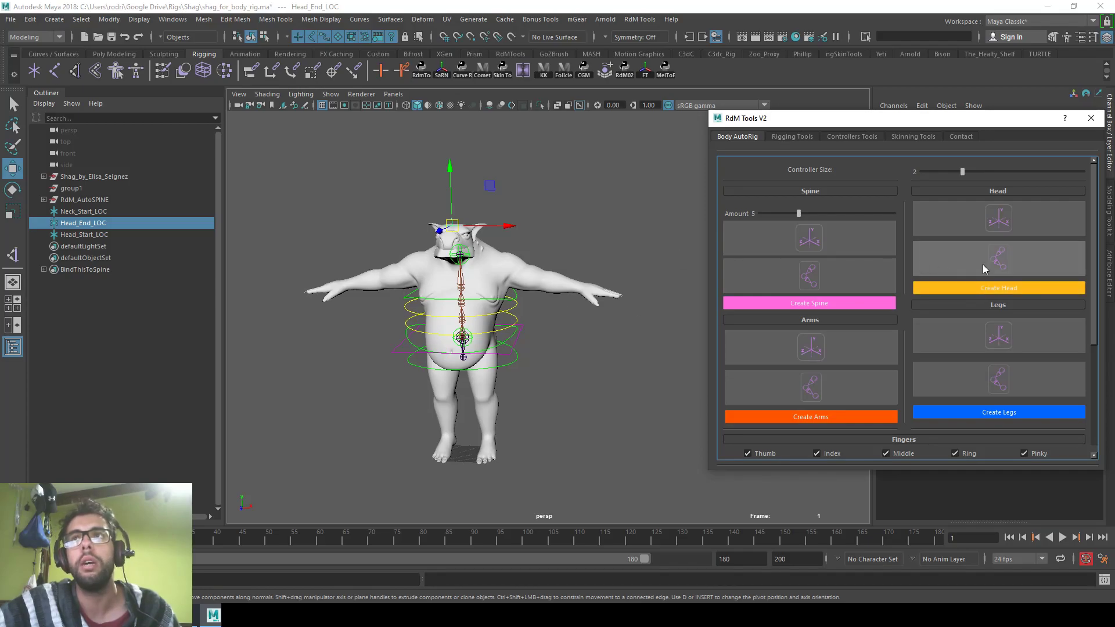
Create the head joints from the placed locators and check the neck-to-head chain from several angles in perspective
click(983, 263)
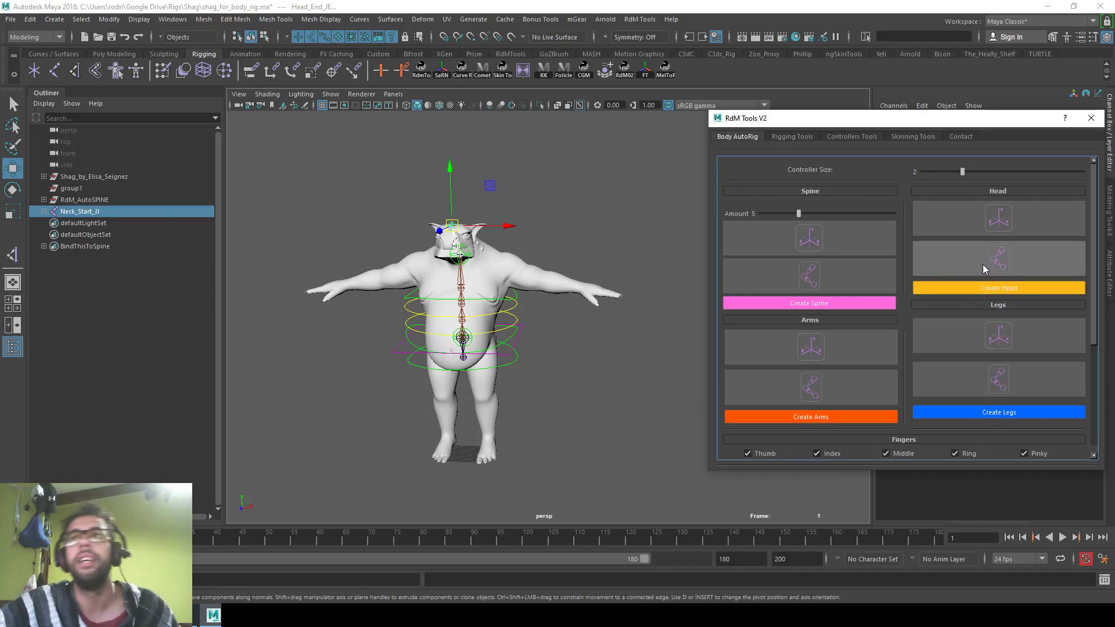
alt+drag(569, 279, 476, 278)
alt+right_drag(464, 273, 515, 273)
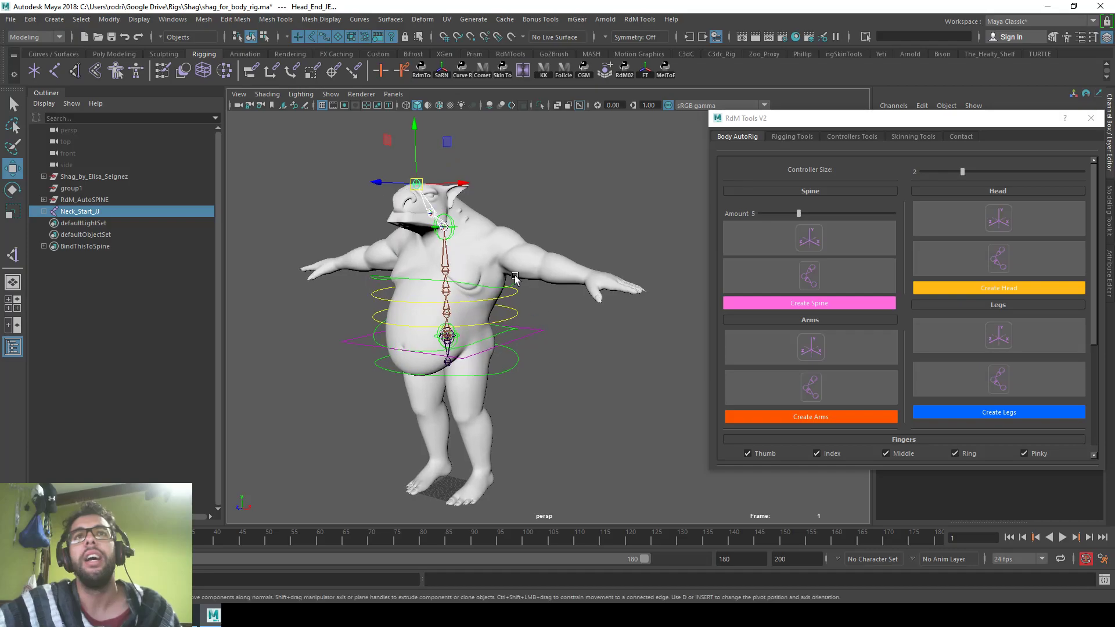
alt+middle_drag(461, 286, 496, 332)
alt+drag(495, 332, 466, 191)
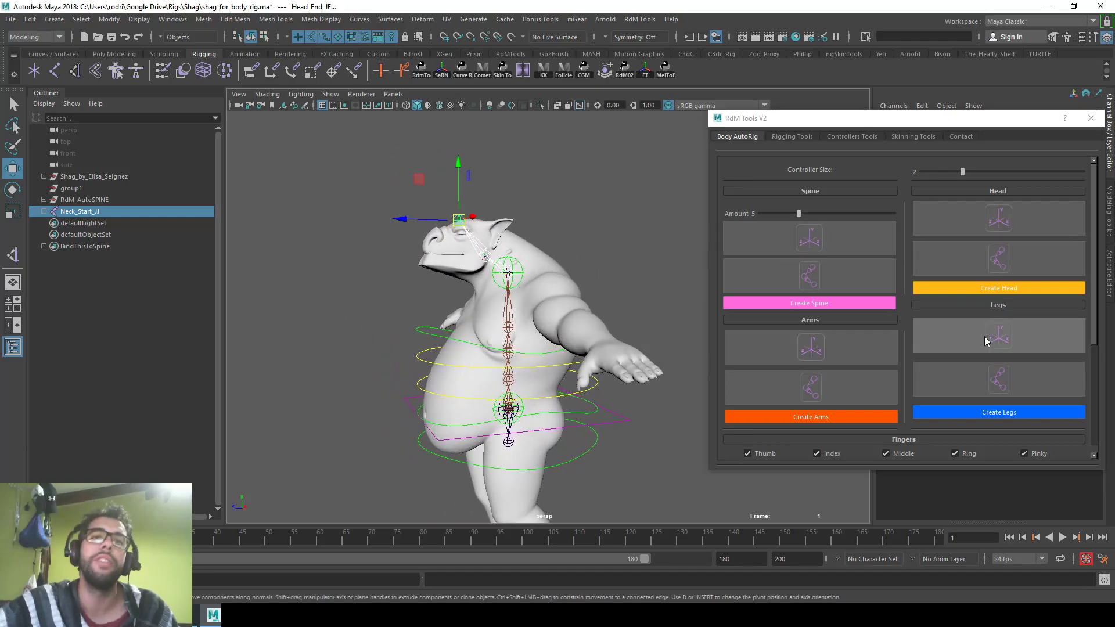
scroll(533, 295, up, 2)
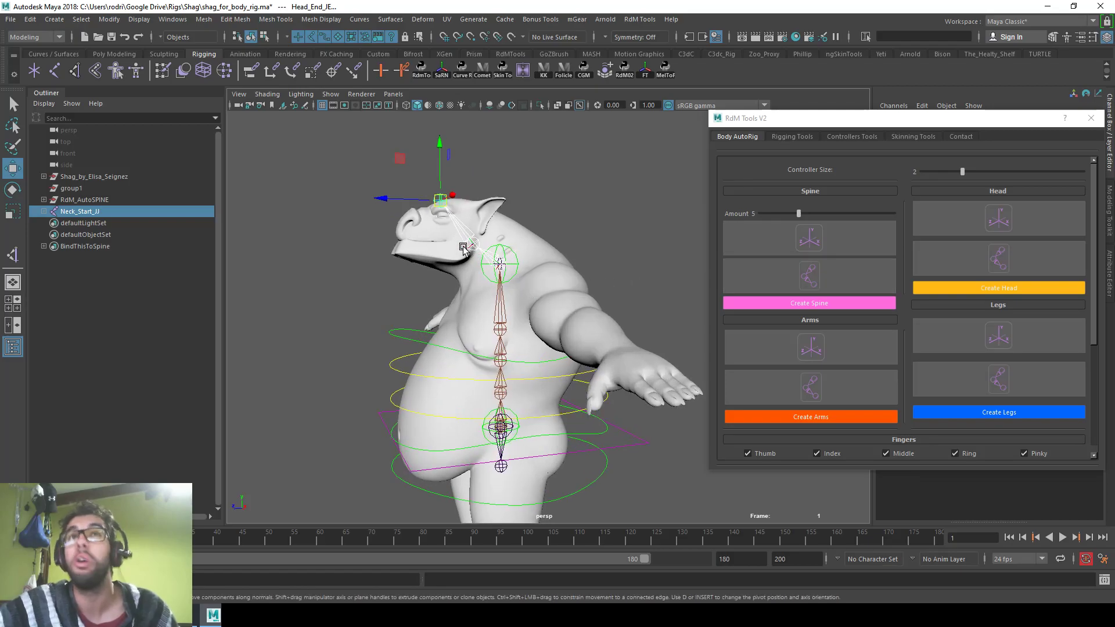
Move the head end joint backward along Z so it sits directly above the head start joint
alt+drag(463, 248, 410, 230)
click(468, 238)
click(441, 196)
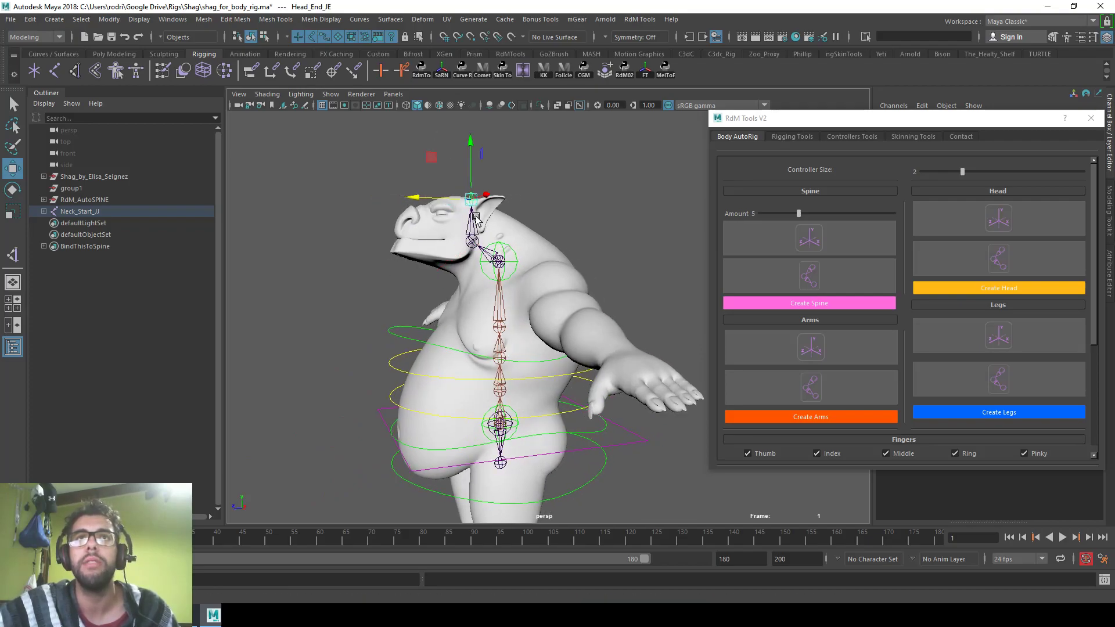
Try to orient the joints from Head_Start_JJ using the Spine (X,Y,Z) option, and undo it
click(476, 228)
click(791, 136)
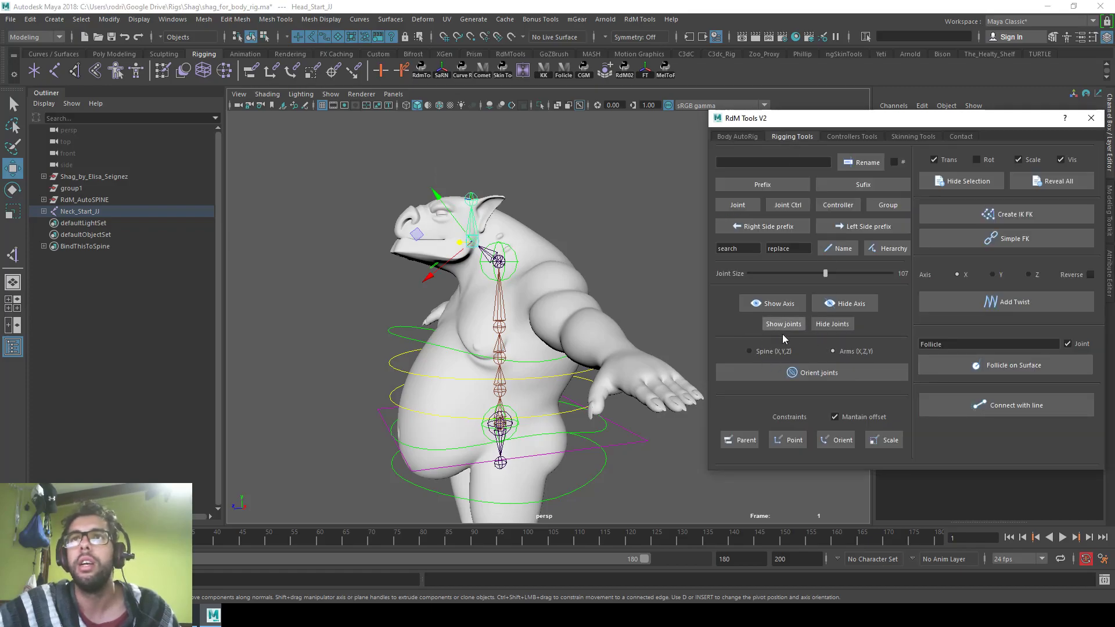
click(783, 353)
click(792, 373)
alt+drag(540, 343, 601, 291)
key(ctrl+z)
key(ctrl+z)
key(ctrl+z)
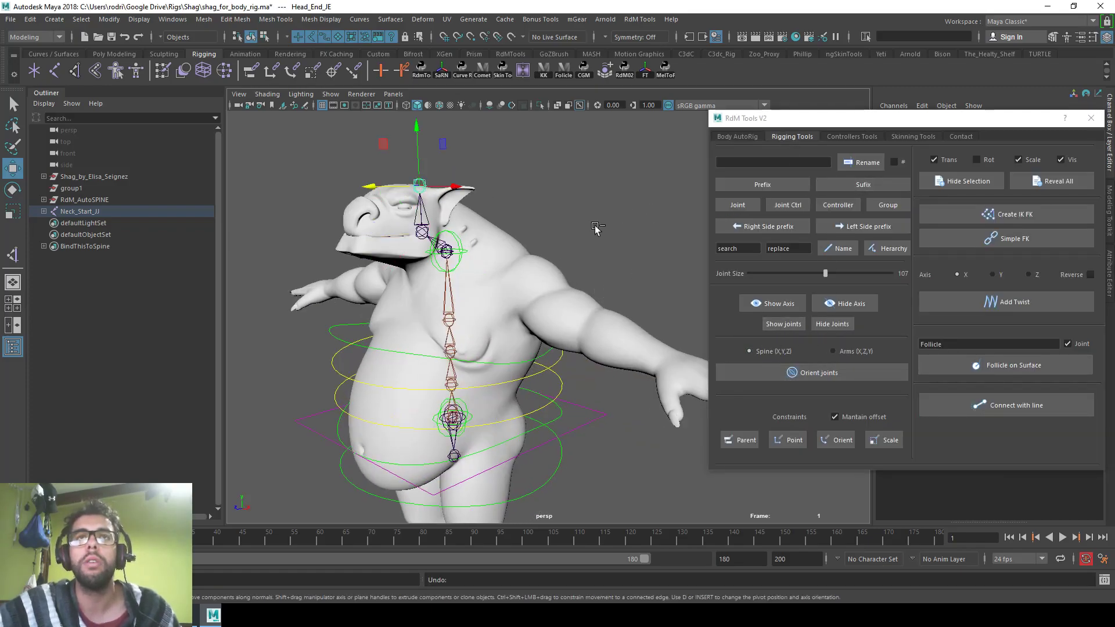
Build the head rig with its controllers from the neck and head joints
alt+drag(596, 229, 565, 234)
click(924, 137)
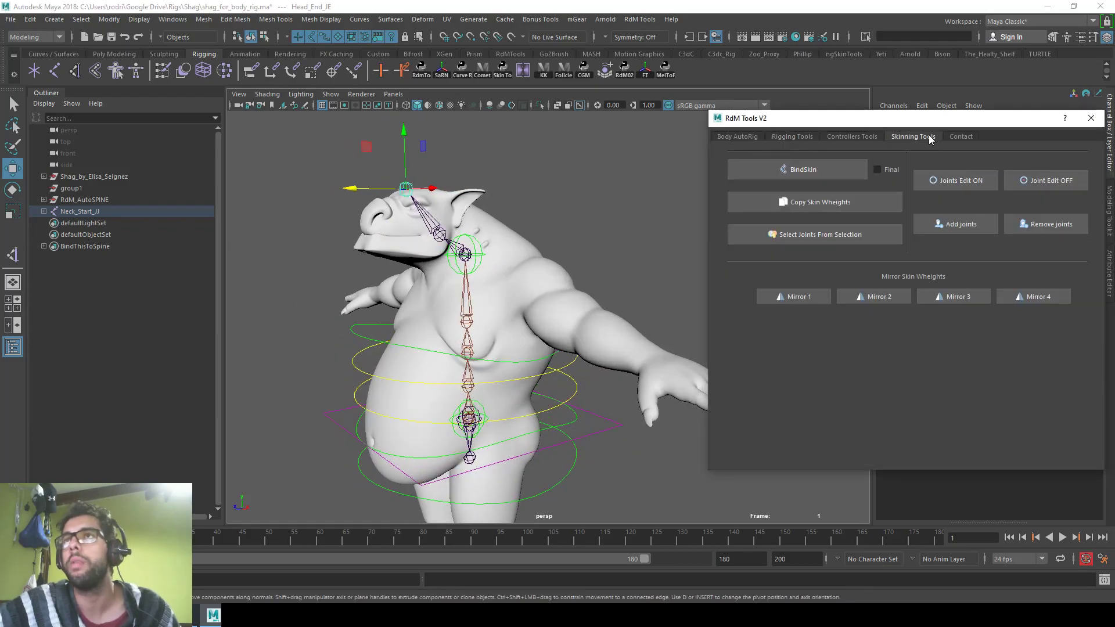
click(849, 136)
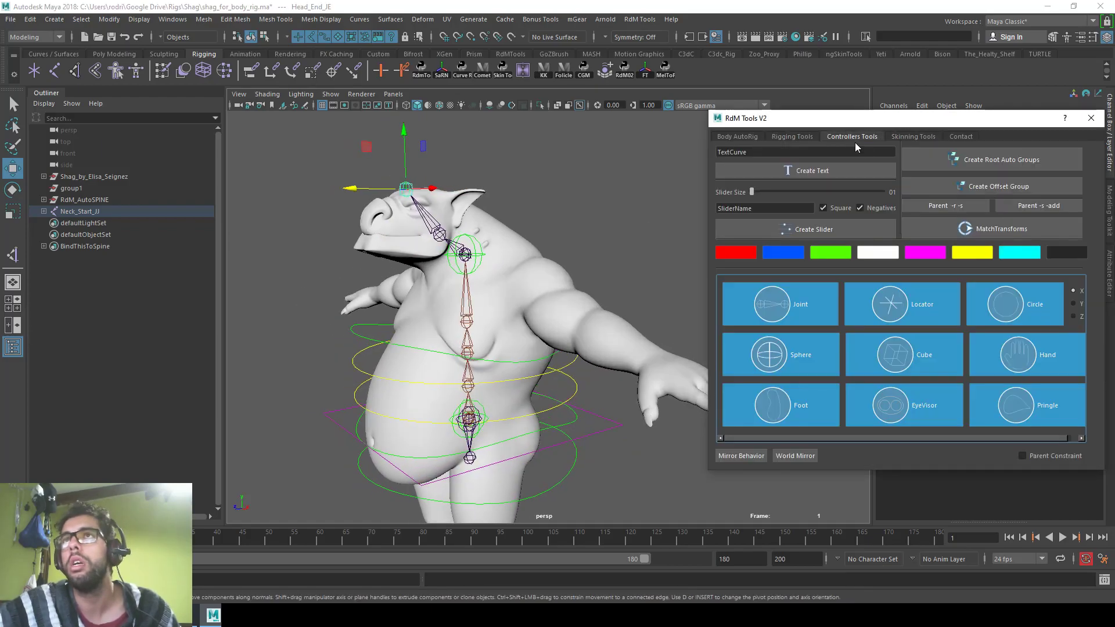
click(792, 137)
click(749, 137)
click(981, 286)
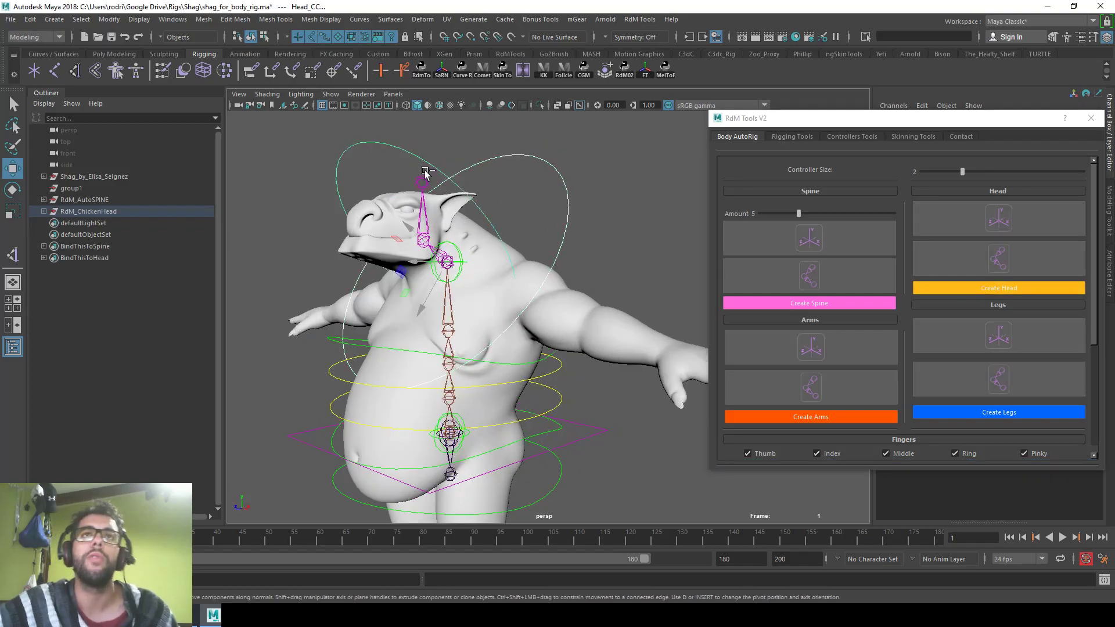
Select all control vertices of the Head_CC ring in isolation and set the controller size to 1
key(ctrl+1)
right_drag(455, 180, 388, 179)
drag(274, 125, 563, 378)
drag(961, 172, 637, 212)
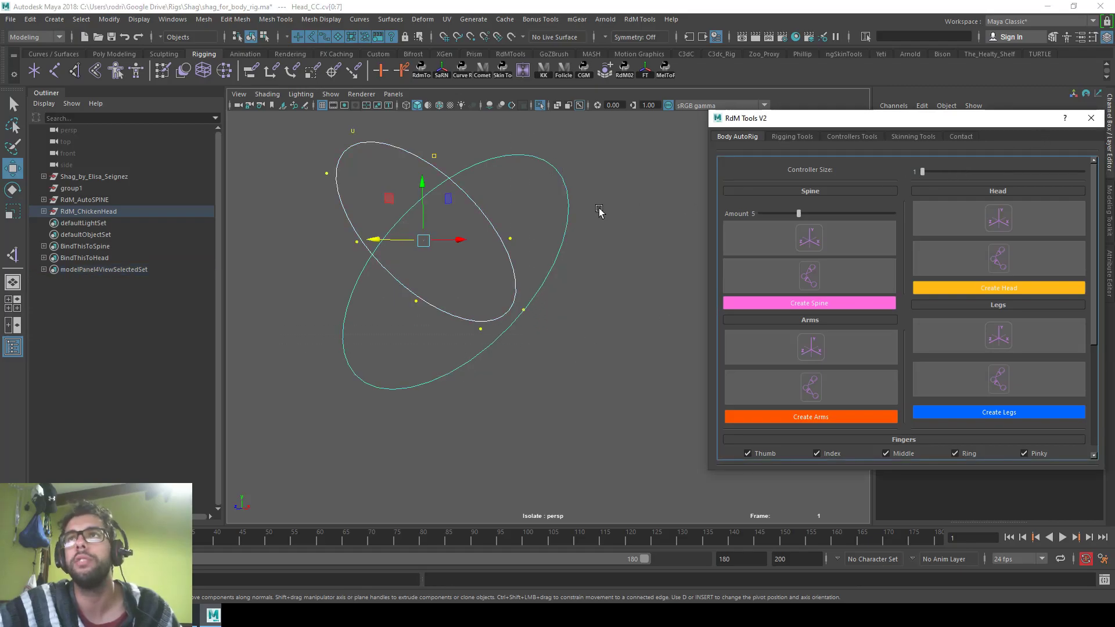
key(ctrl+1)
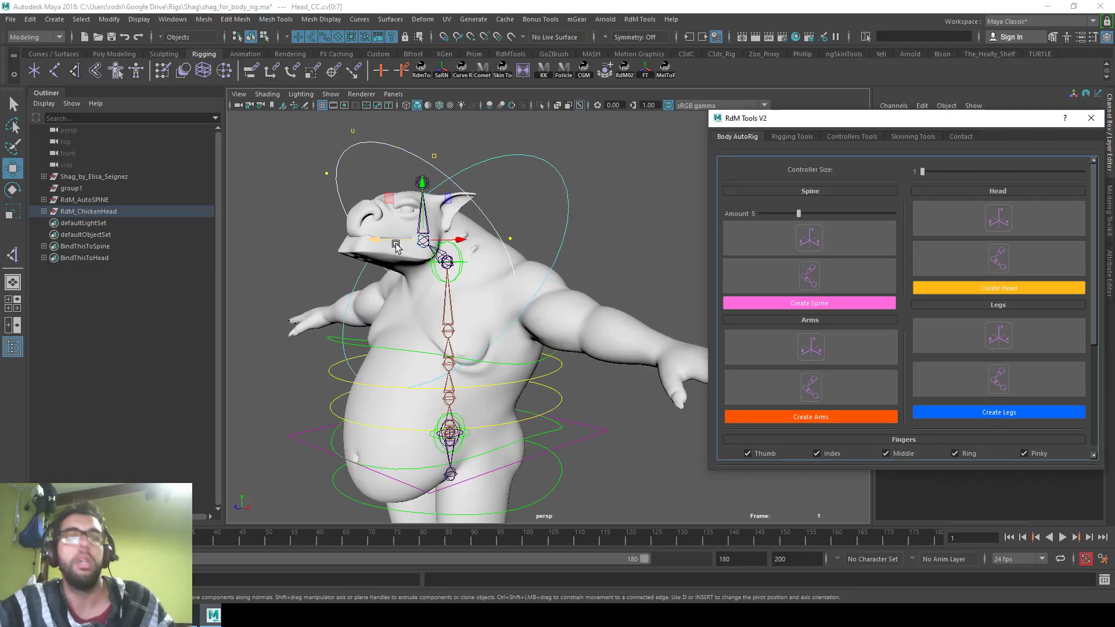
Rotate the head ring's control vertices, scale them down and move them up around the top of the head
key(e)
drag(378, 224, 402, 192)
key(r)
drag(423, 240, 345, 236)
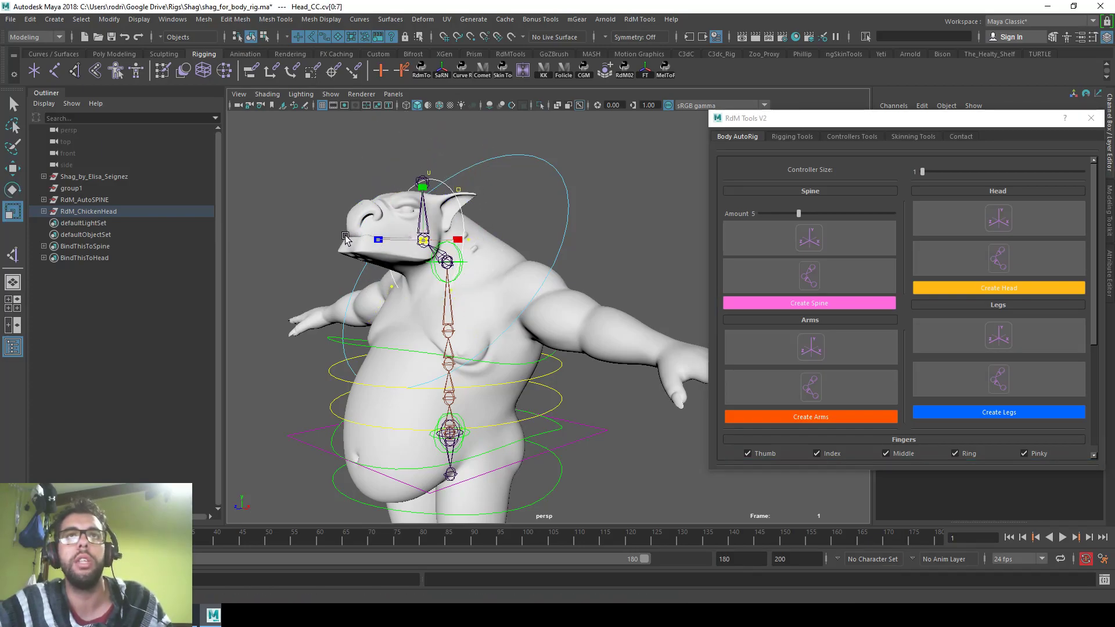
key(w)
drag(422, 187, 423, 148)
drag(385, 199, 372, 198)
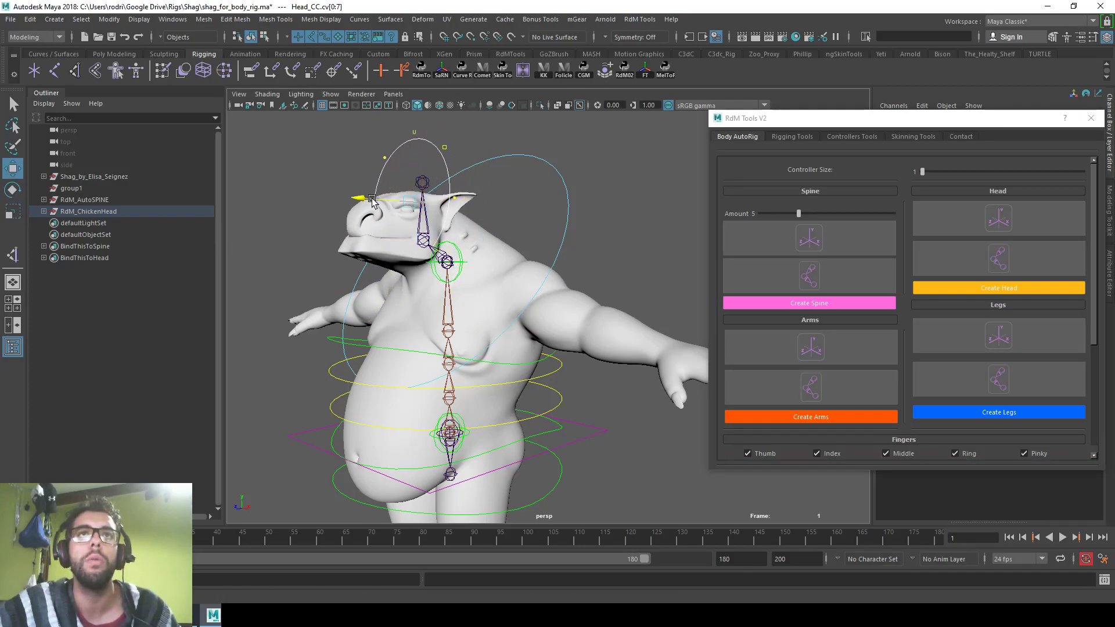
key(F8)
Select all control vertices of the Neck_CC ring, then scale, shift and rotate them to fit around the neck
right_drag(563, 198, 554, 176)
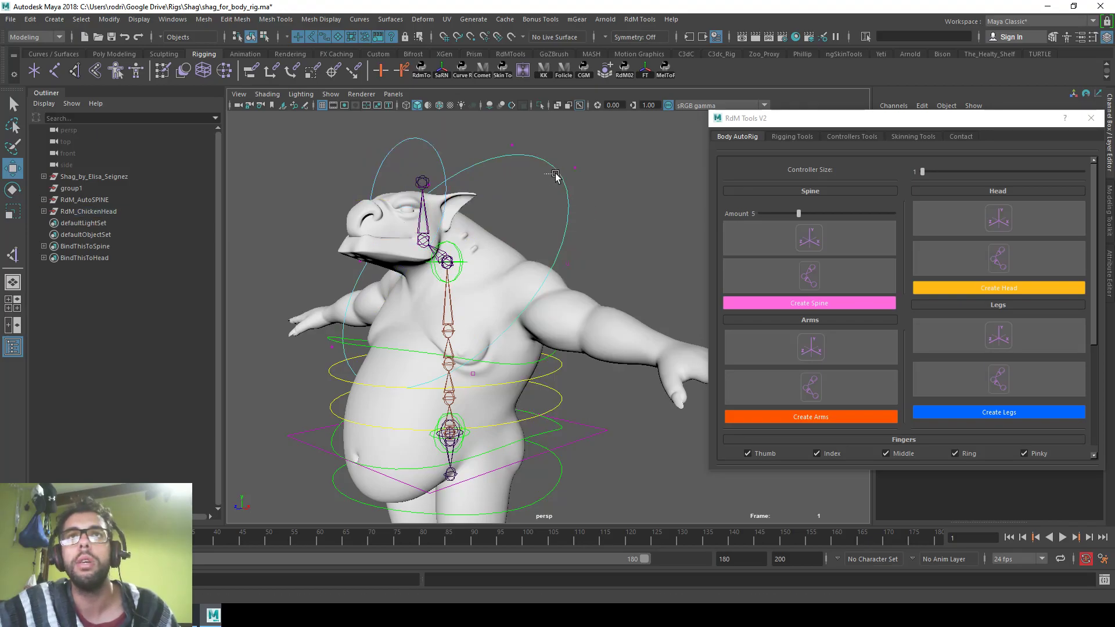
drag(602, 142, 563, 179)
ctrl+right_drag(580, 173, 525, 177)
key(r)
drag(447, 261, 395, 272)
key(w)
drag(401, 224, 398, 221)
key(e)
drag(400, 275, 477, 258)
key(r)
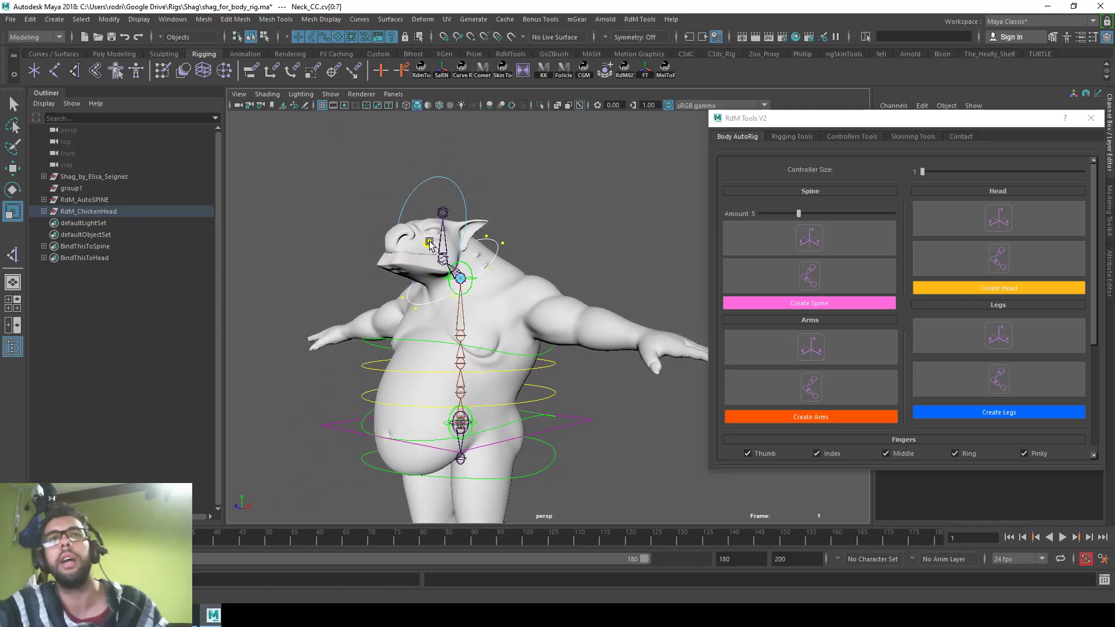
Return to object selection and check the fitted head and neck controllers on the whole body
key(w)
right_drag(481, 245, 509, 235)
click(508, 240)
alt+drag(507, 241, 487, 252)
alt+middle_drag(488, 252, 477, 220)
scroll(477, 220, down, 3)
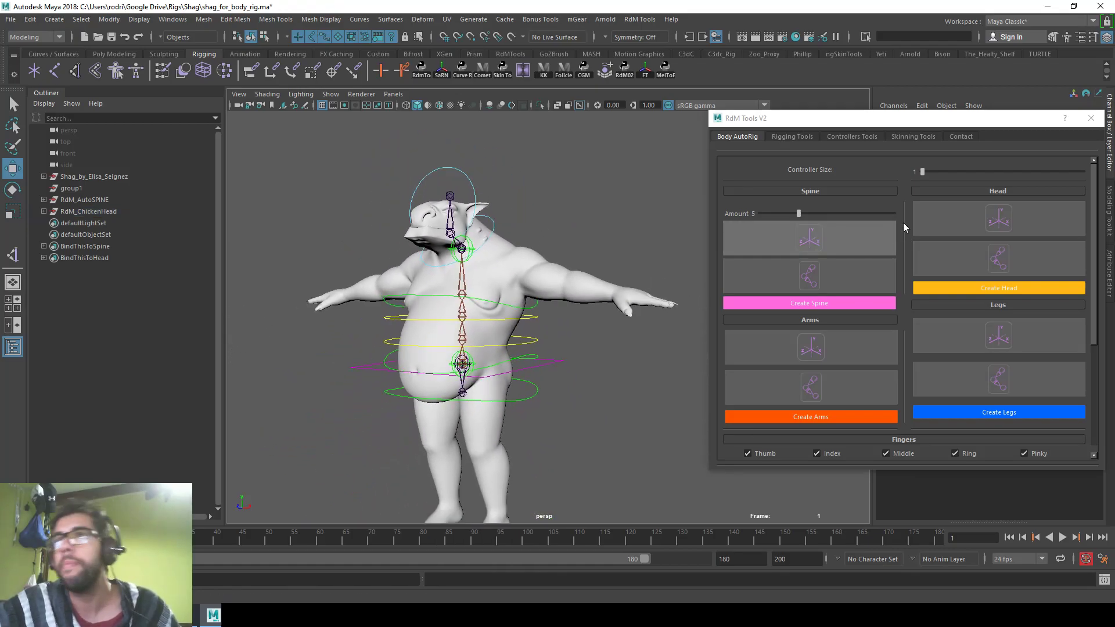
Create the left arm locators and select all four, from L_Clavicule_LOC to L_Wrist_LOC
click(839, 343)
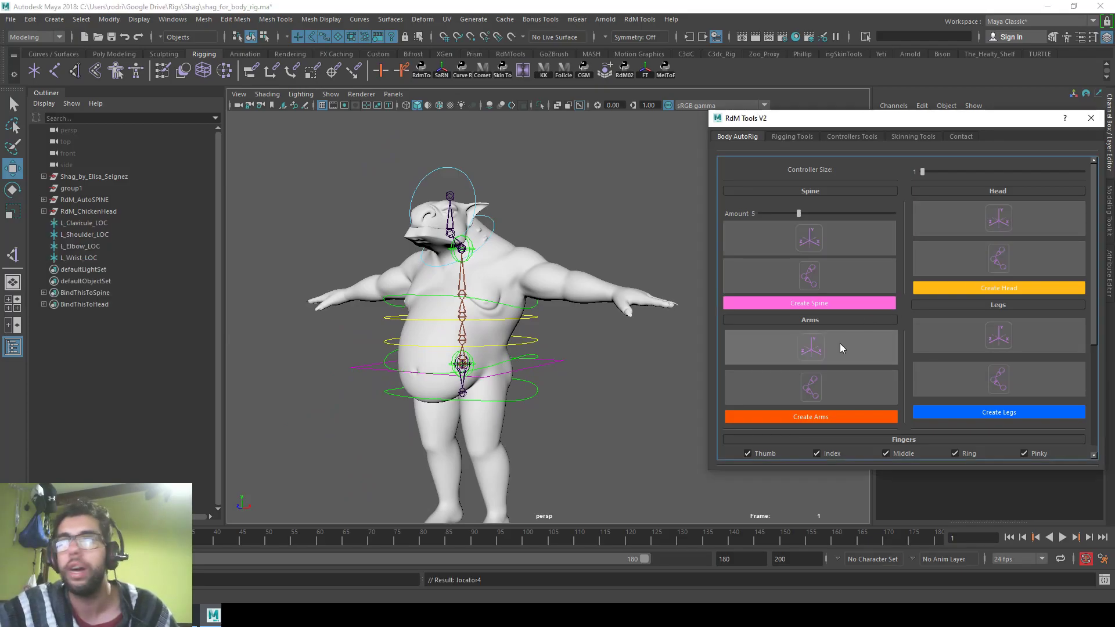
drag(89, 227, 87, 258)
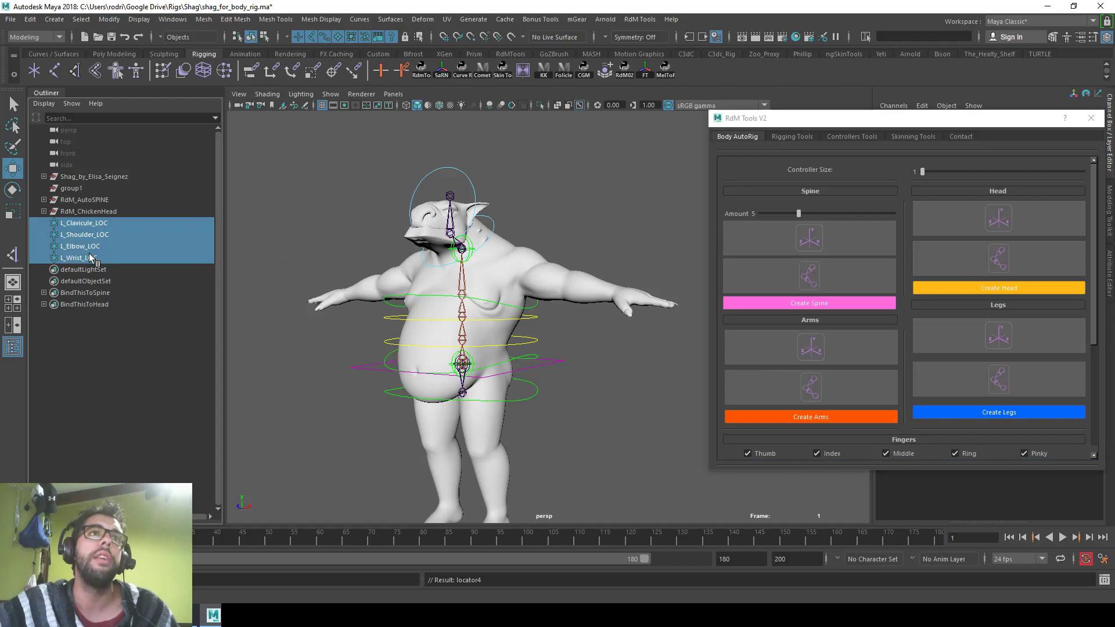
scroll(413, 309, down, 4)
scroll(413, 309, up, 2)
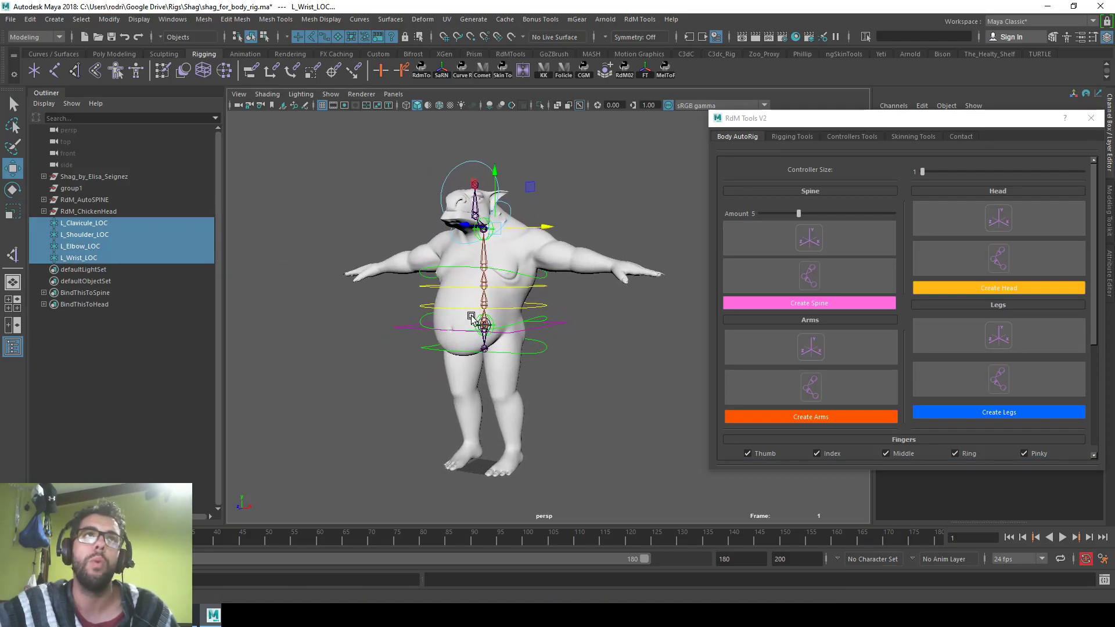
Parent L_Wrist_LOC under L_Elbow_LOC and L_Elbow_LOC under L_Shoulder_LOC, and expand the shoulder hierarchy
click(110, 235)
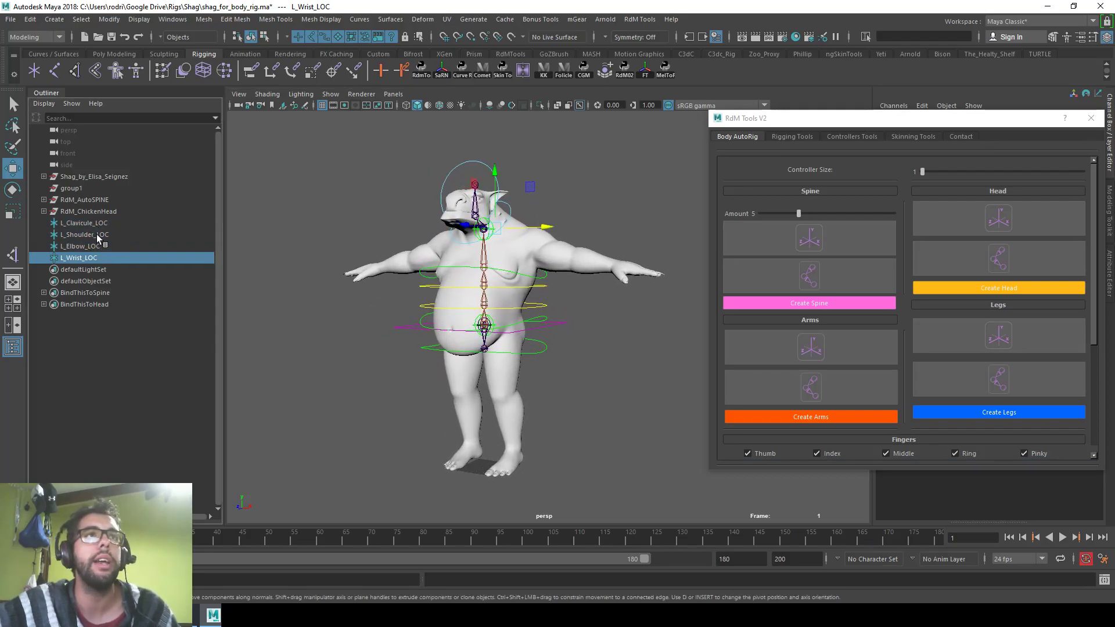
click(90, 257)
click(87, 247)
middle_drag(90, 257, 81, 234)
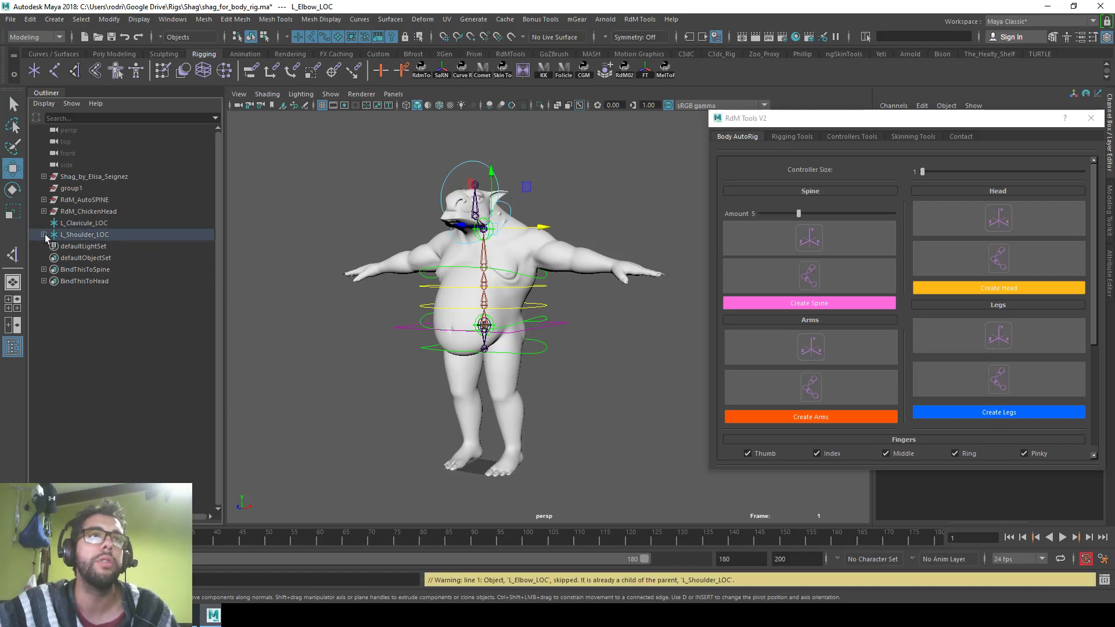
click(44, 234)
click(80, 237)
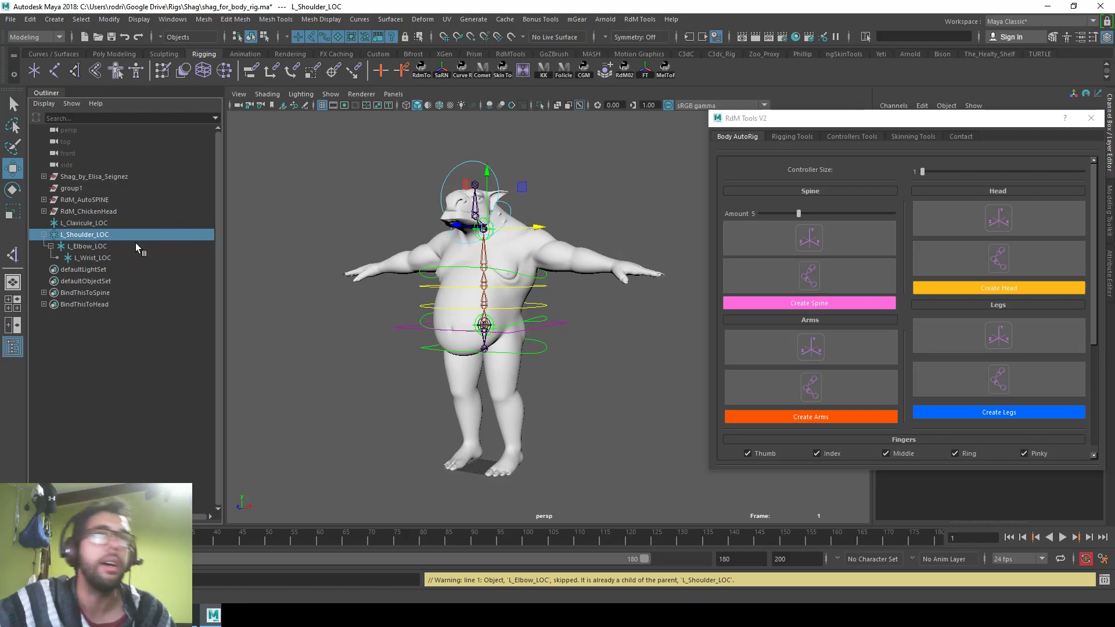
click(106, 225)
drag(106, 225, 106, 247)
click(120, 259)
click(102, 223)
click(106, 247)
click(107, 255)
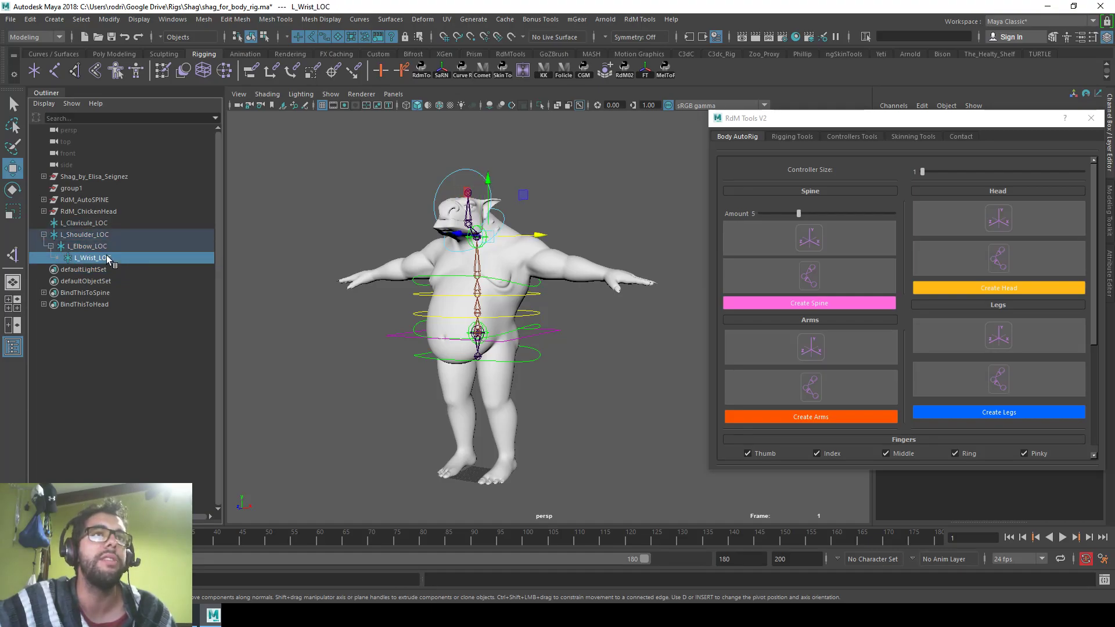
Move L_Clavicule_LOC to the upper chest, slightly to the character's left of the spine, in the wireframe front view
scroll(547, 287, up, 3)
key(space)
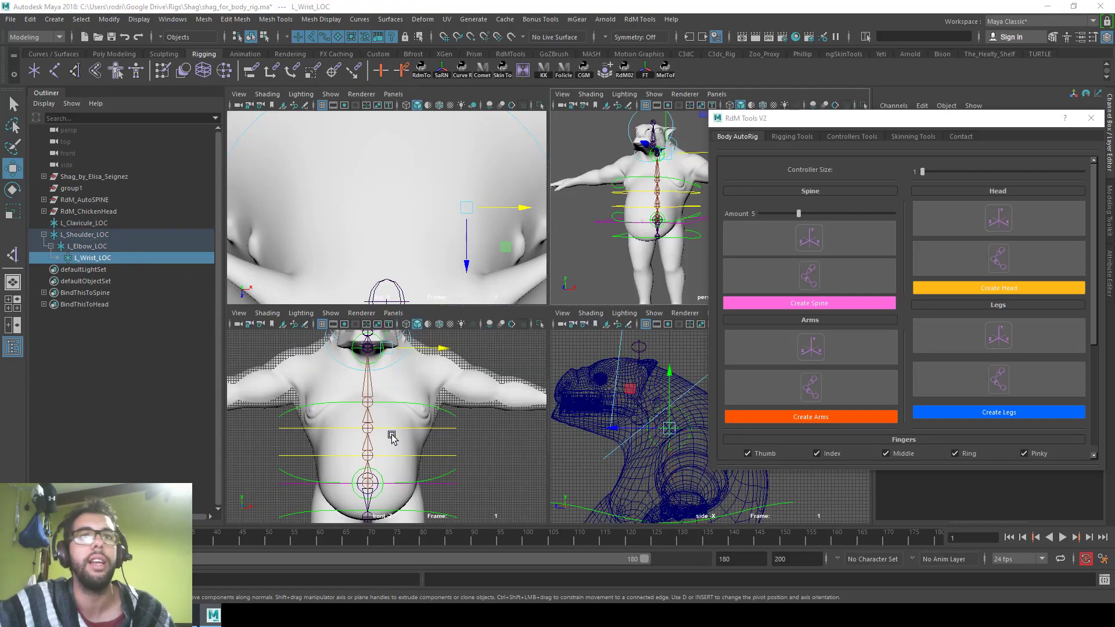
key(space)
click(110, 223)
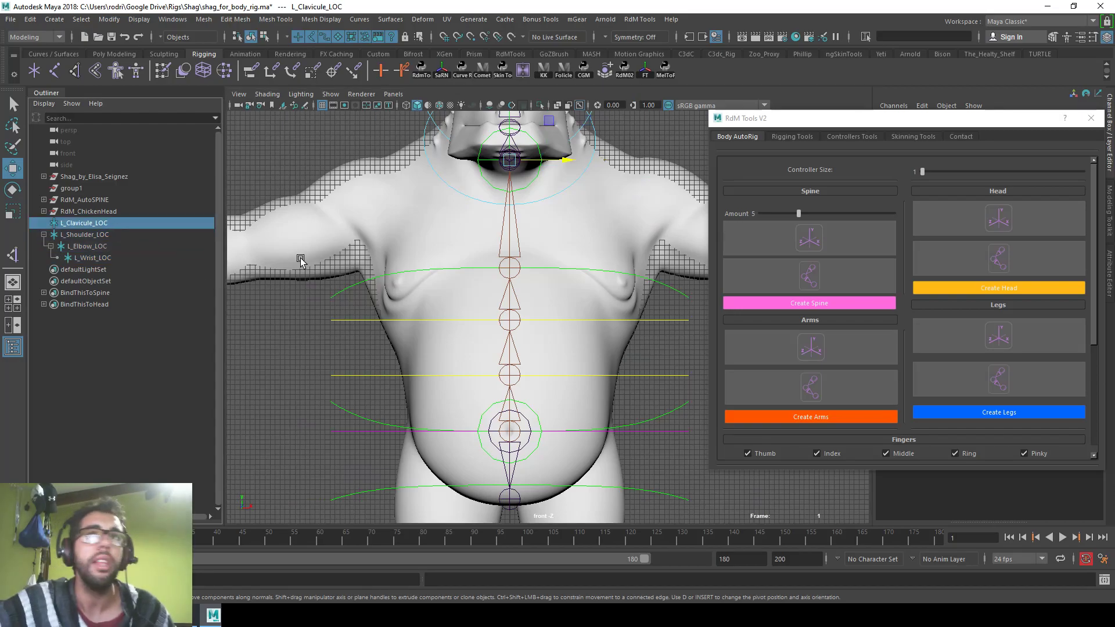
alt+middle_drag(389, 260, 339, 260)
key(4)
drag(452, 164, 484, 268)
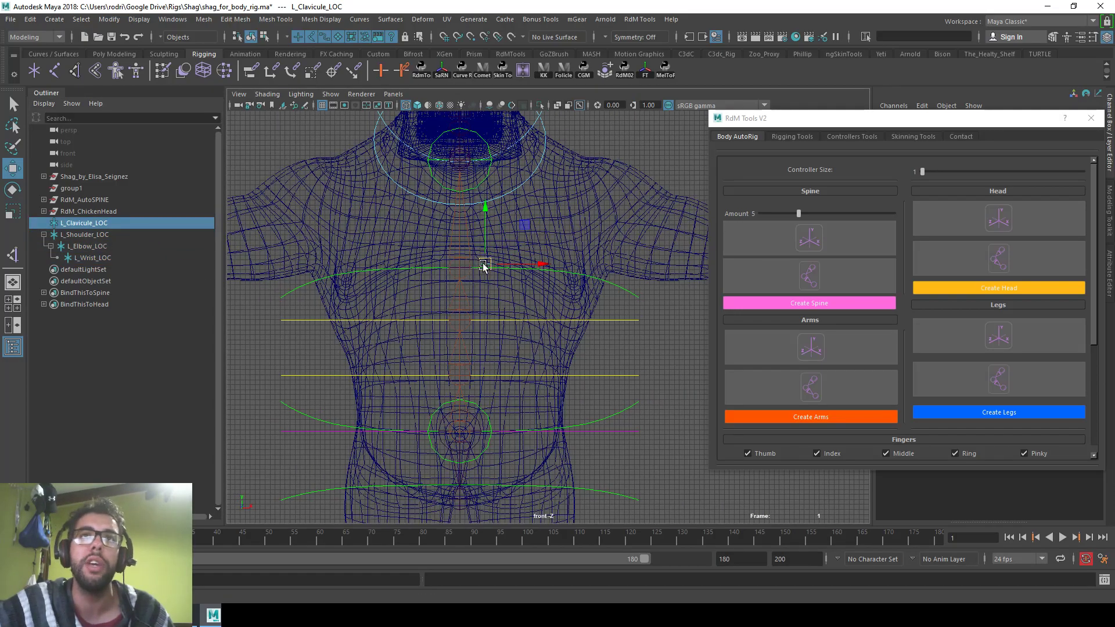
alt+middle_drag(406, 321, 393, 331)
scroll(394, 331, up, 1)
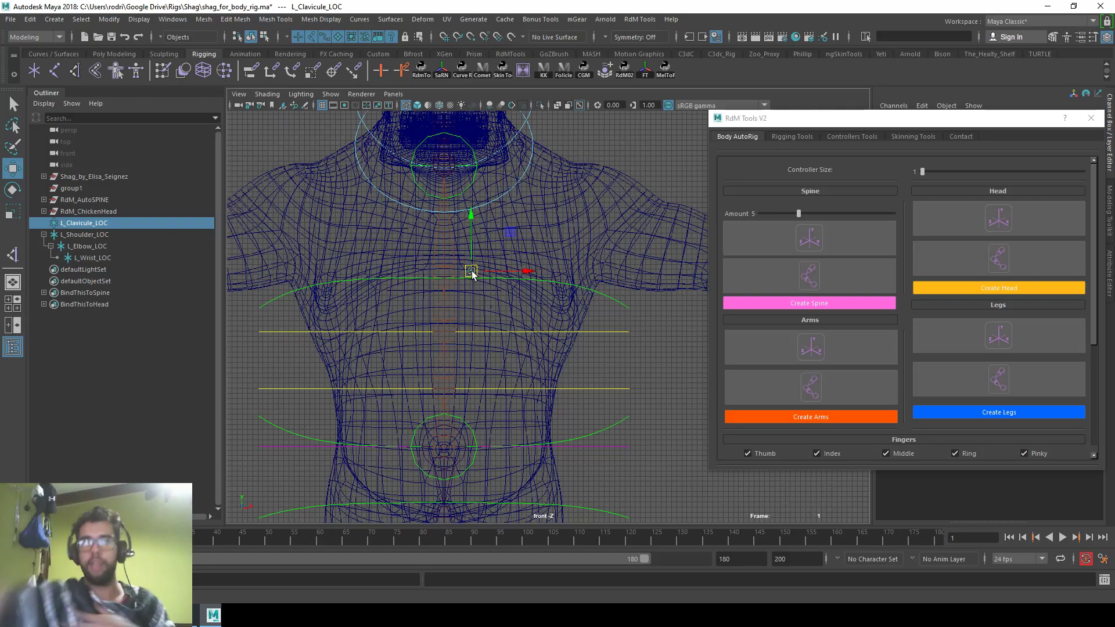
mouse_move(479, 275)
mouse_down()
mouse_move(521, 223)
mouse_move(475, 265)
mouse_up()
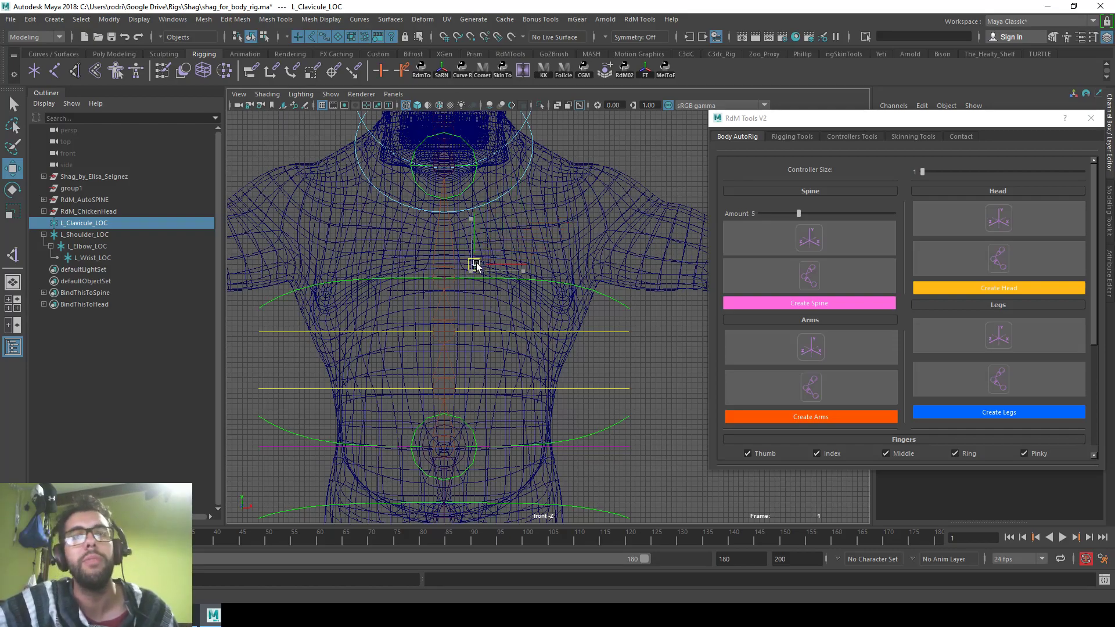
drag(470, 268, 471, 270)
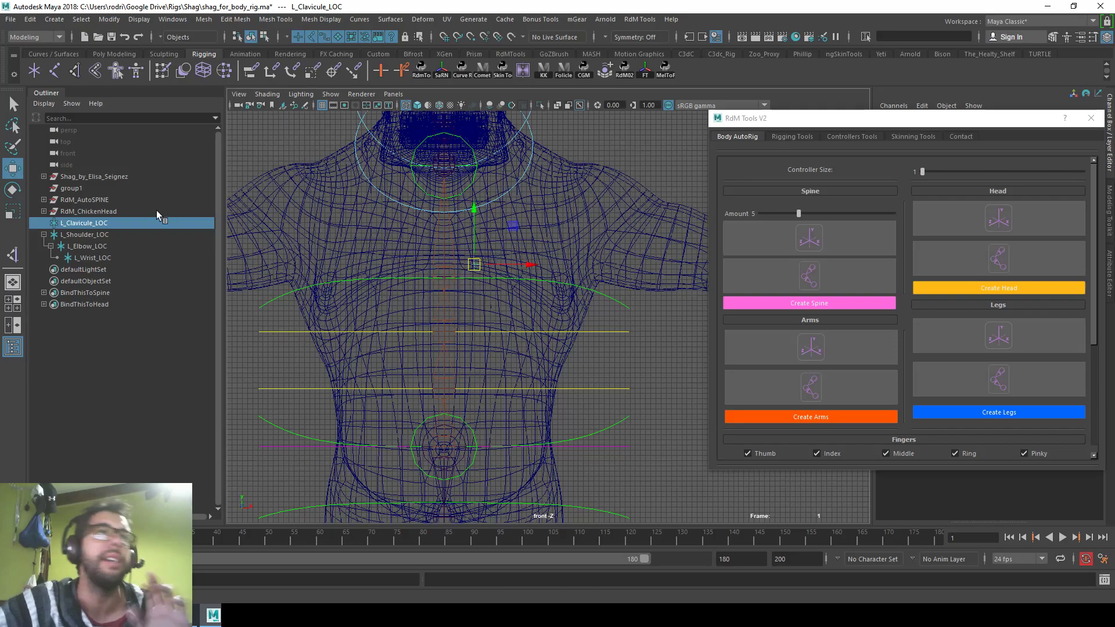
Move L_Shoulder_LOC with its child locators from the neck out to the character's left shoulder in the front view
click(115, 234)
key(f)
alt+middle_drag(354, 273, 312, 291)
drag(339, 225, 470, 278)
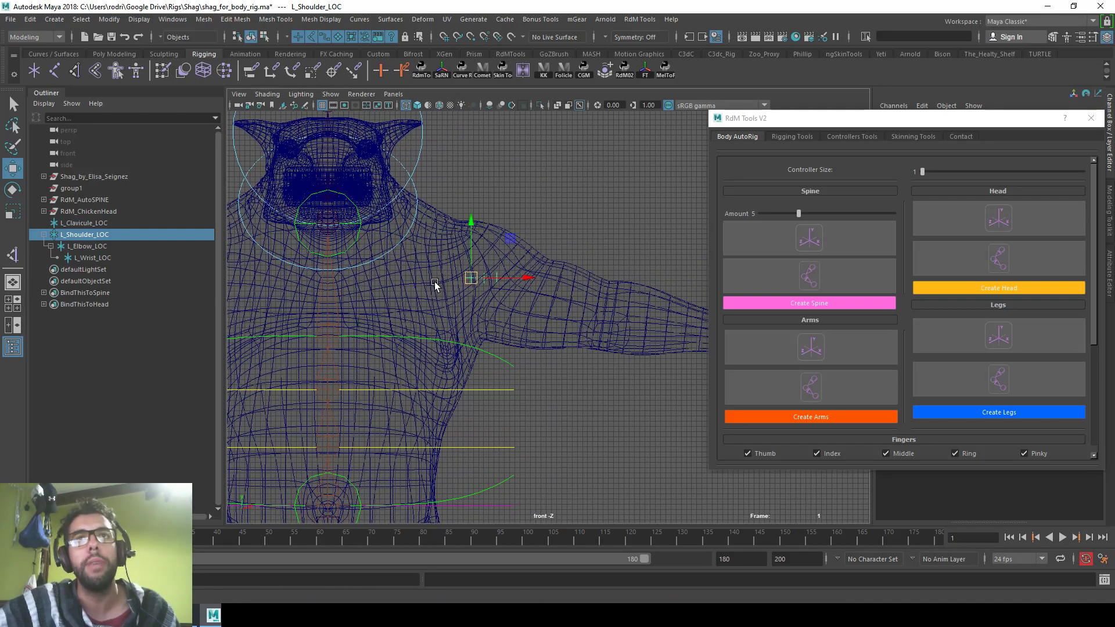
Fine-tune the position of L_Shoulder_LOC so it sits inside the shoulder, slightly outward of the armpit
alt+right_drag(434, 282, 476, 283)
alt+middle_drag(475, 284, 460, 284)
alt+right_drag(460, 284, 486, 305)
drag(440, 268, 457, 267)
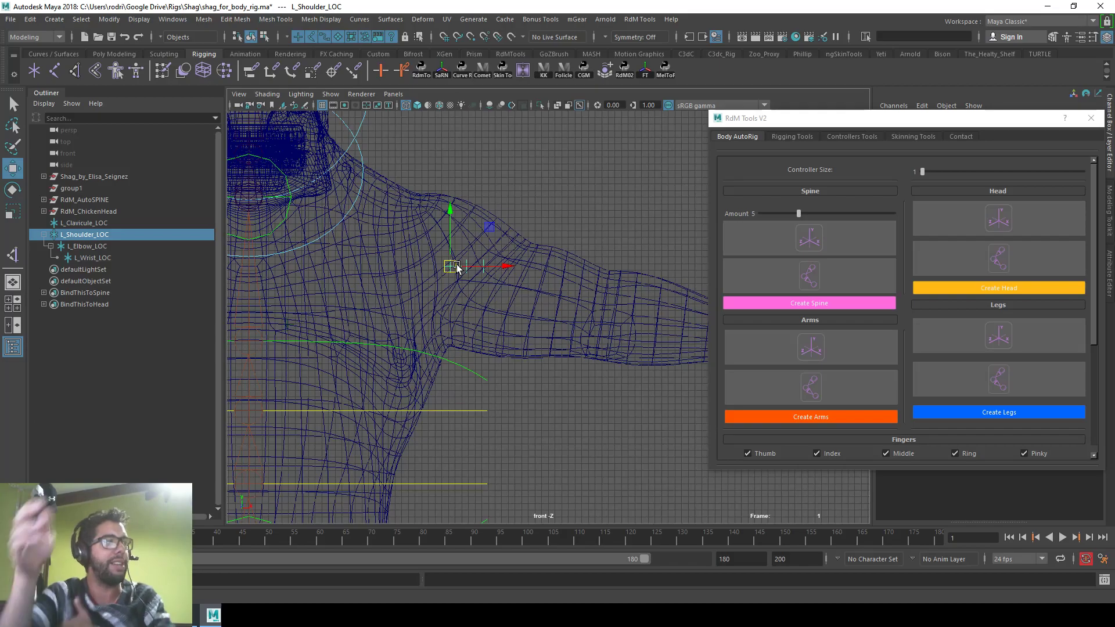
scroll(458, 267, up, 2)
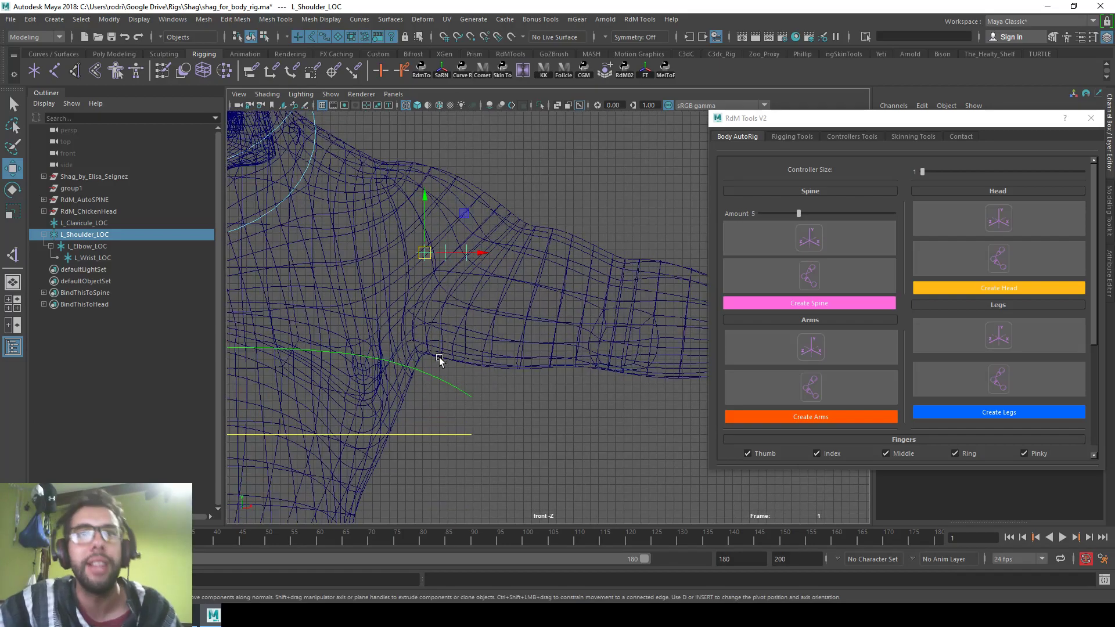
drag(432, 257, 460, 256)
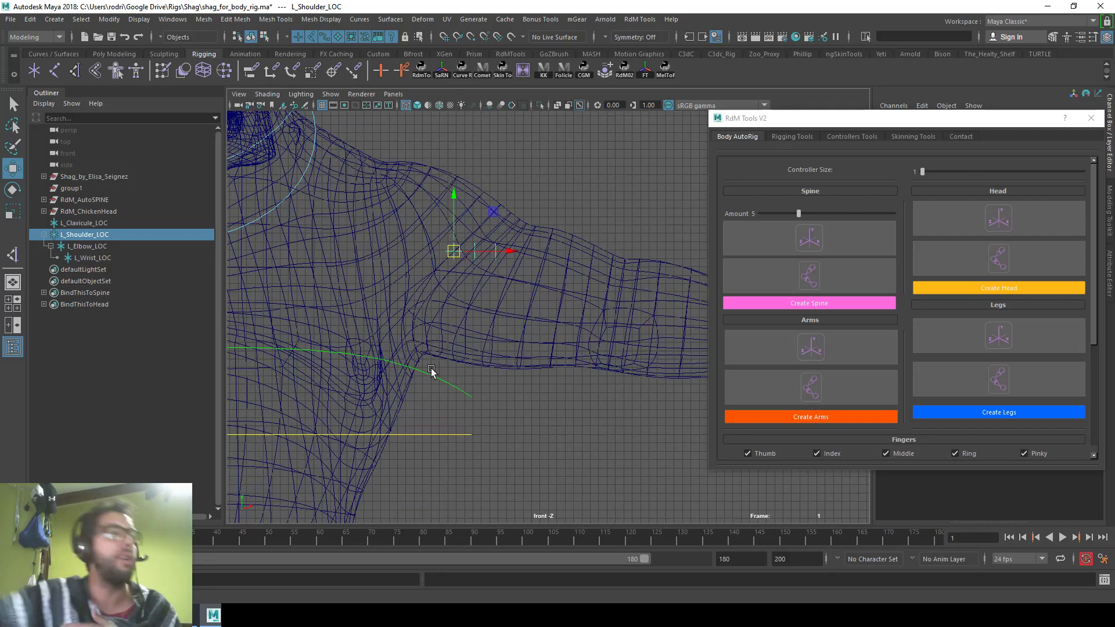
alt+middle_drag(468, 289, 371, 310)
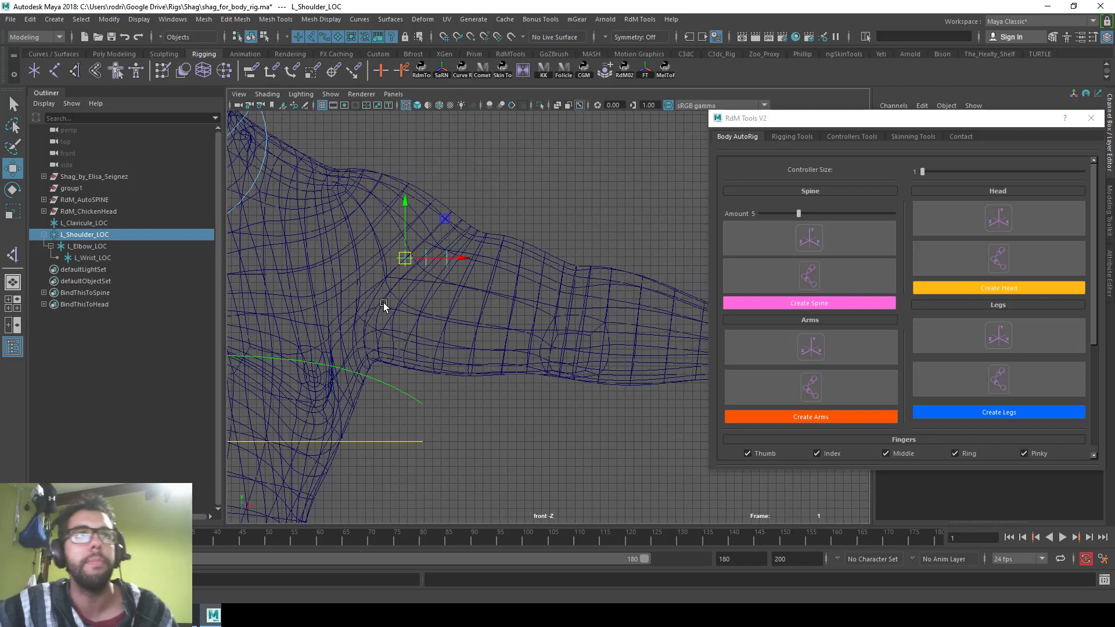
Rotate L_Shoulder_LOC downward and scale it up in the front view so its child locators spread out along the arm
key(e)
drag(458, 257, 643, 318)
key(r)
alt+middle_drag(631, 315, 537, 314)
alt+right_drag(537, 313, 348, 283)
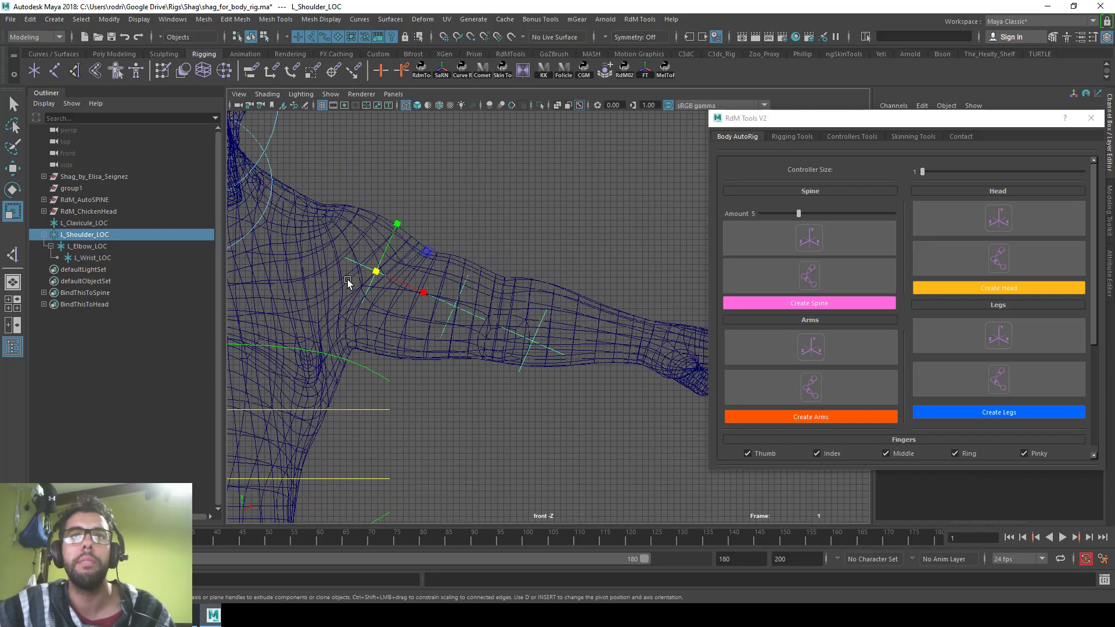
drag(384, 270, 504, 293)
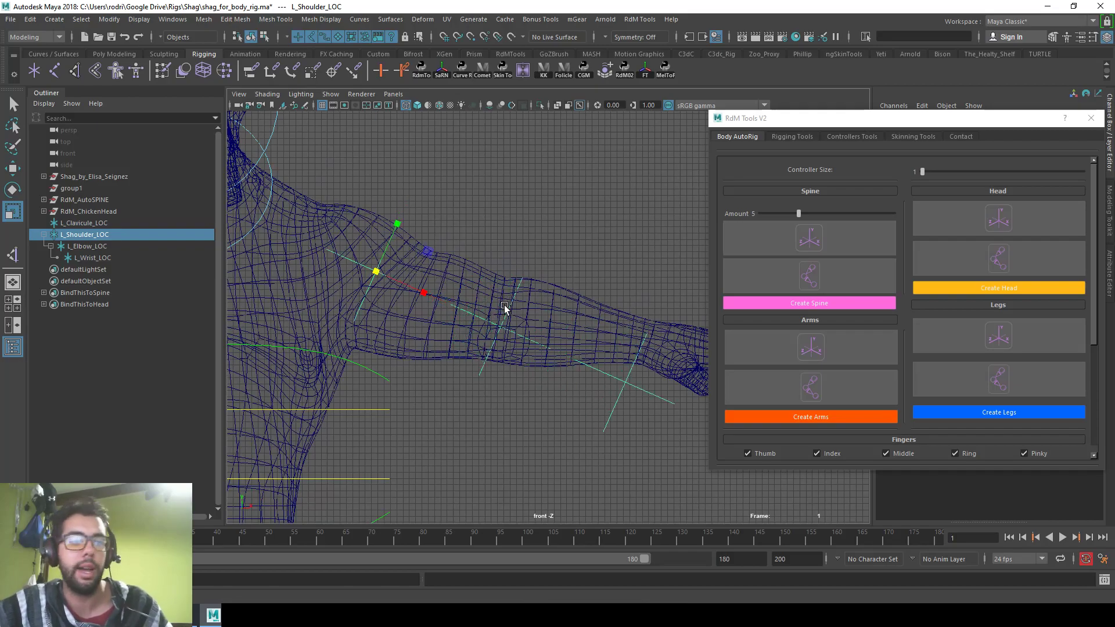
Refine L_Shoulder_LOC's rotation and scale so L_Elbow_LOC sits at the elbow and L_Wrist_LOC at the wrist
key(e)
drag(406, 314, 412, 312)
key(r)
drag(376, 271, 384, 273)
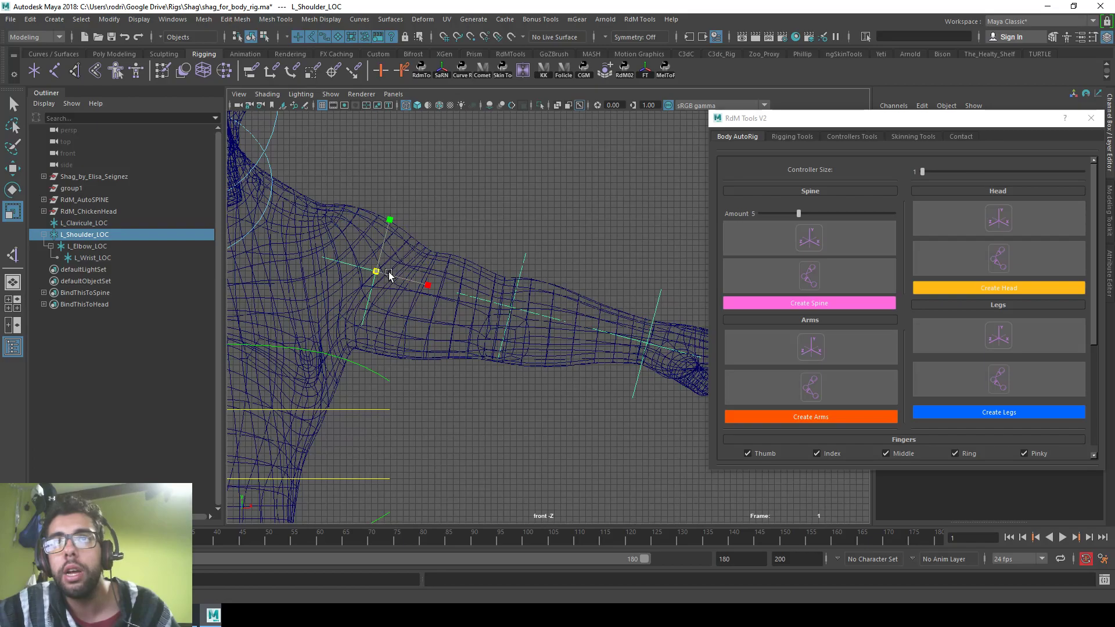
alt+middle_drag(520, 306, 506, 270)
alt+right_drag(506, 271, 425, 261)
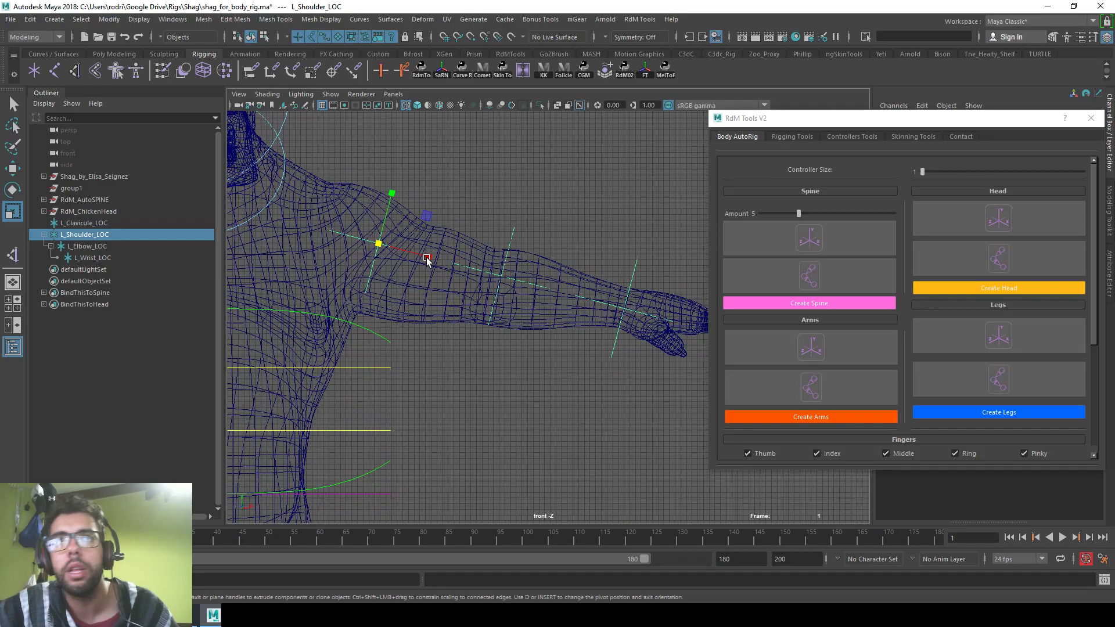
Move L_Shoulder_LOC in depth in the wireframe top view so it sits in the middle of the shoulder
key(space)
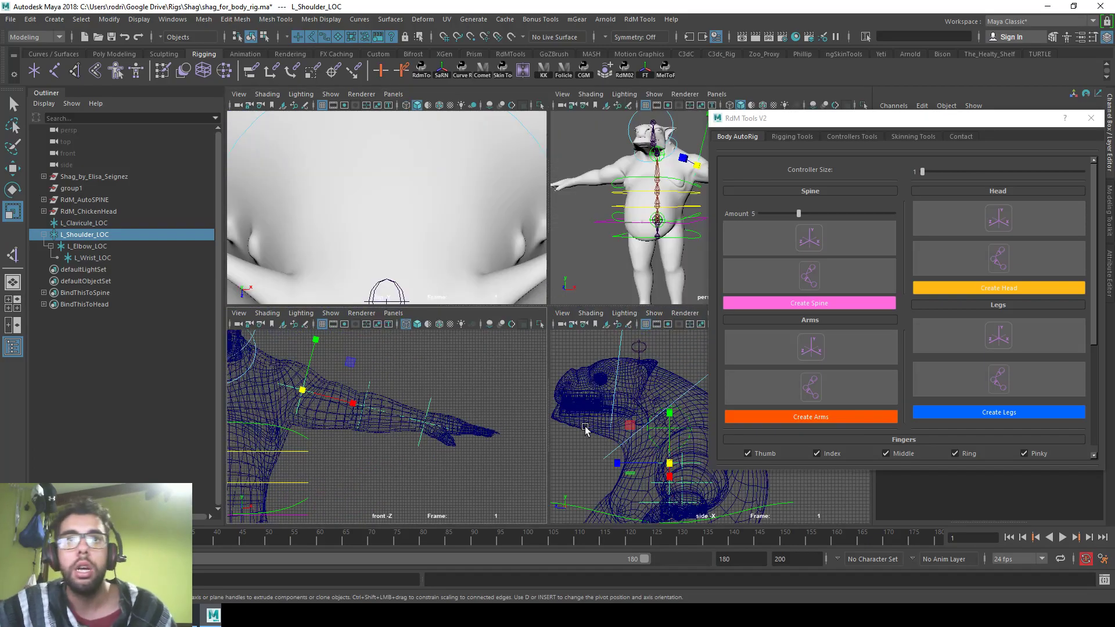
key(space)
key(space)
key(space)
key(4)
scroll(515, 264, down, 2)
alt+middle_drag(515, 264, 264, 254)
scroll(610, 235, down, 2)
alt+middle_drag(610, 235, 354, 218)
scroll(353, 219, down, 3)
alt+middle_drag(510, 239, 396, 244)
key(w)
drag(454, 354, 456, 292)
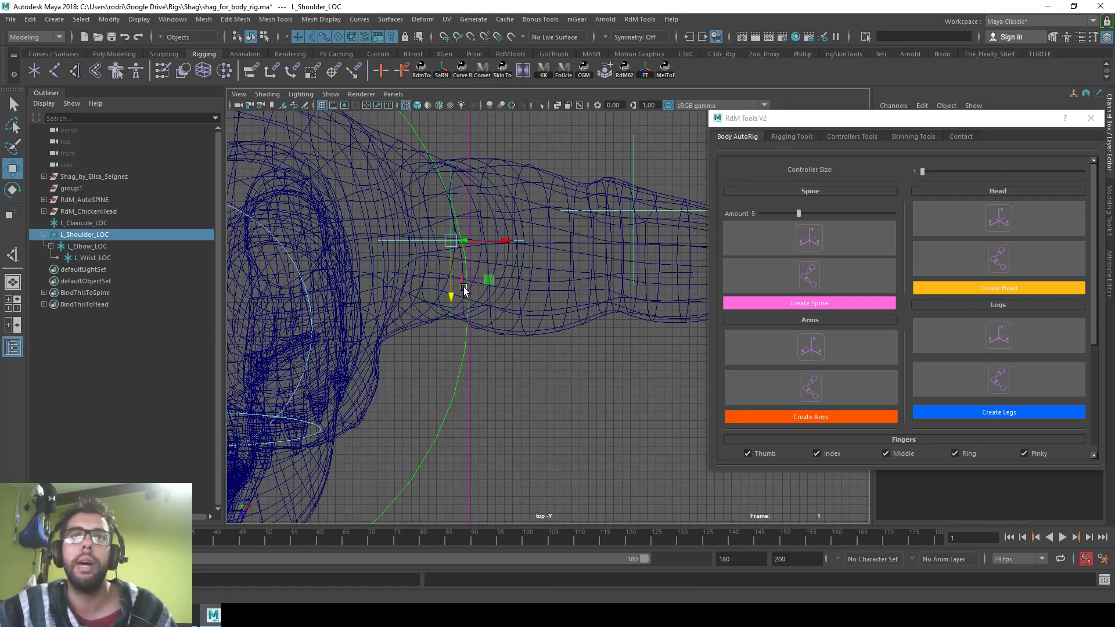
Rotate L_Shoulder_LOC slightly in the top view so the locator chain follows the arm's direction
alt+middle_drag(705, 279, 552, 330)
alt+right_drag(552, 330, 470, 320)
key(e)
drag(365, 324, 363, 329)
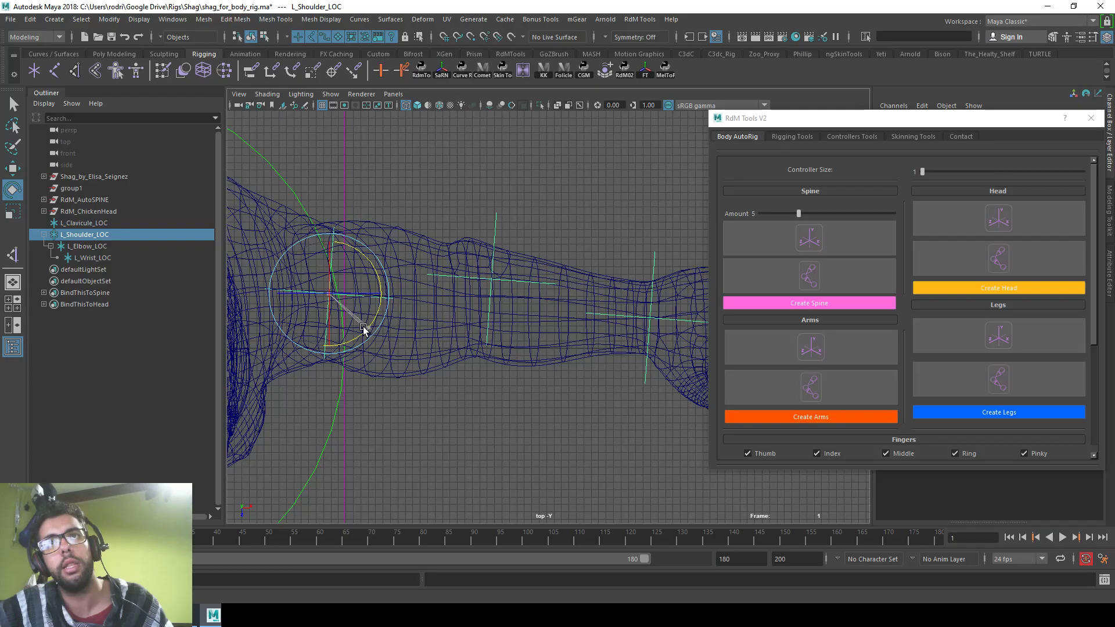
Move L_Elbow_LOC along the arm slightly toward the shoulder in the front view
click(492, 214)
key(w)
key(space)
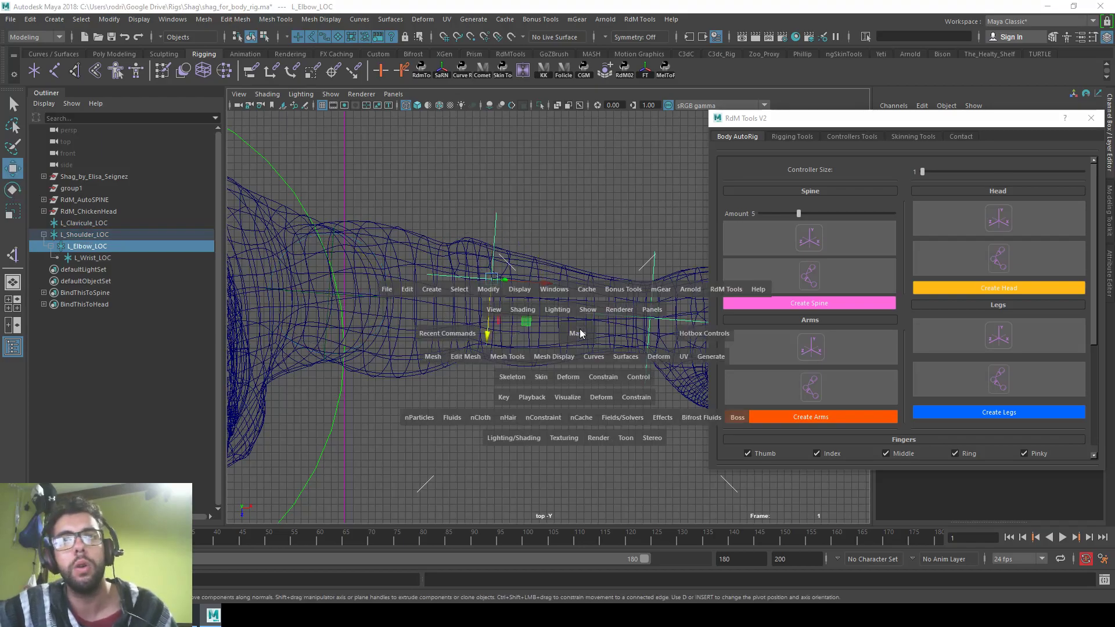
key(space)
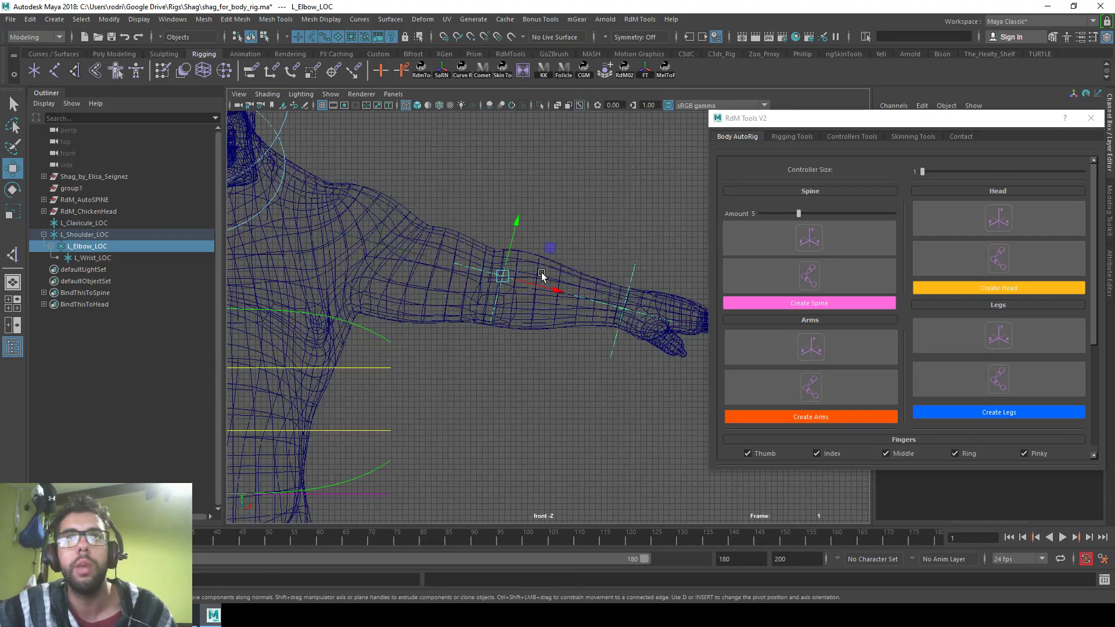
drag(561, 292, 547, 292)
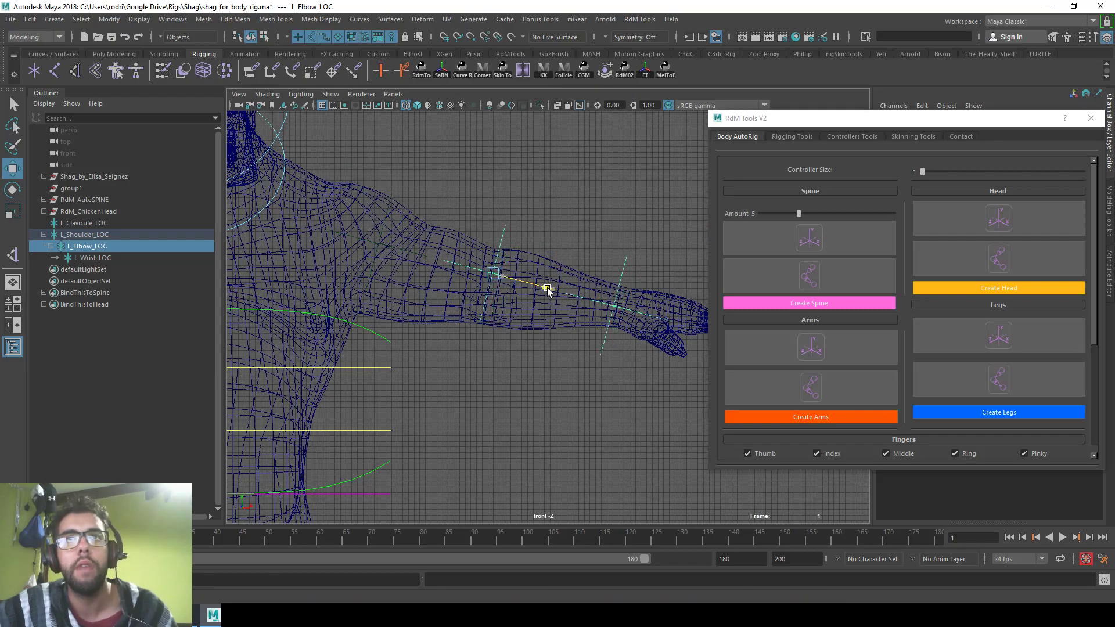
Select the parent L_Shoulder_LOC, rotate it slightly, and scale it up a little to extend the chain back to the wrist
key(Up)
key(e)
drag(436, 267, 426, 265)
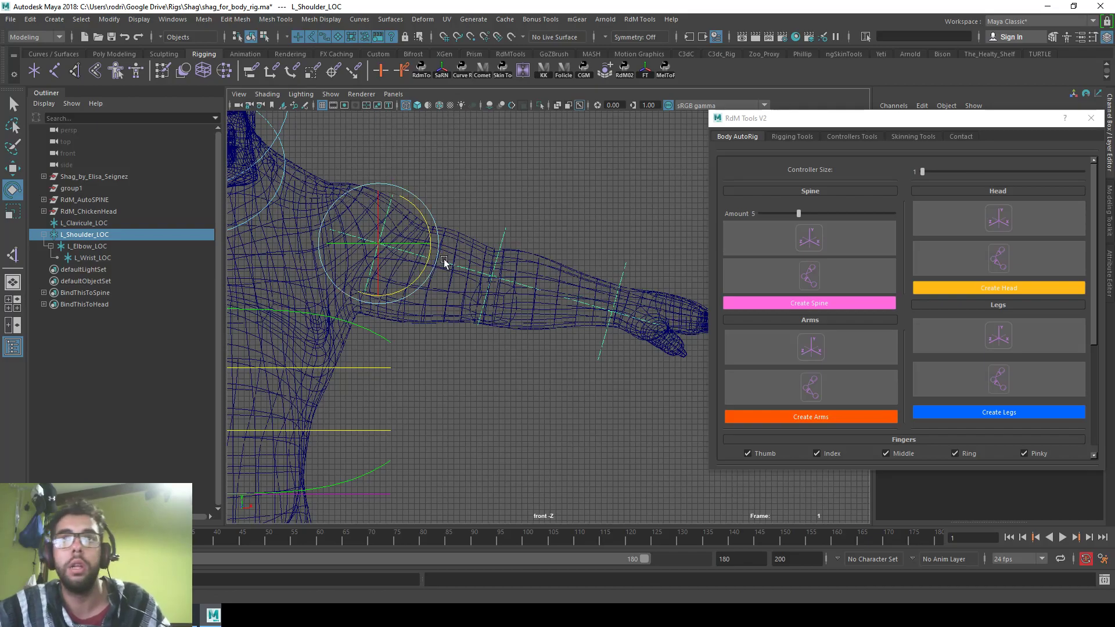
key(r)
drag(378, 246, 390, 247)
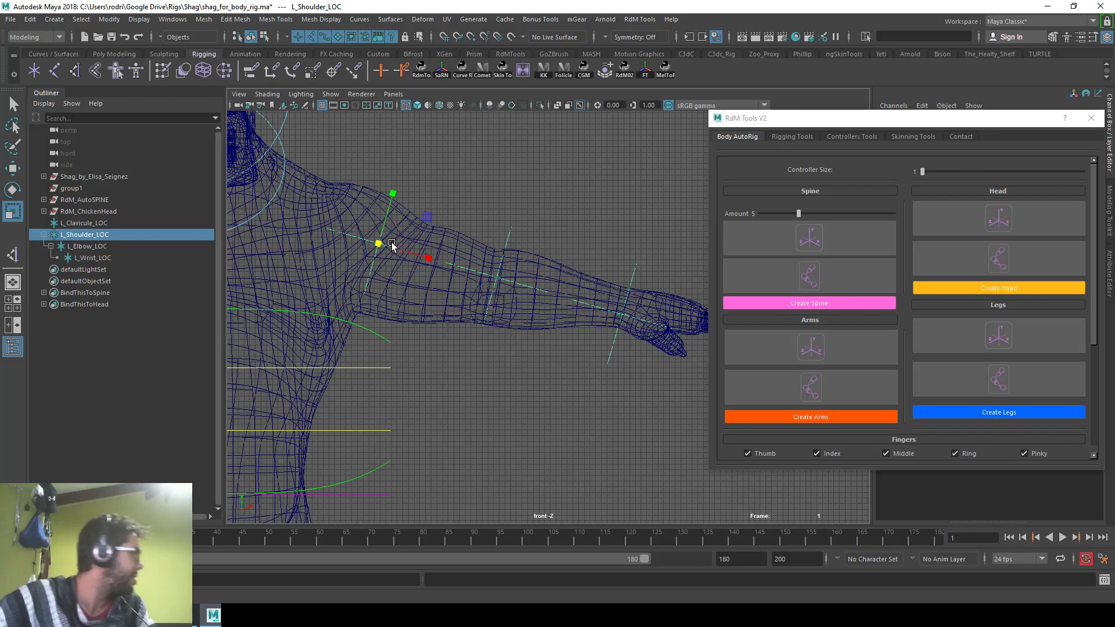
Lower L_Shoulder_LOC slightly inside the shoulder and fine-tune its rotation to keep the chain centred in the arm
alt+middle_drag(457, 266, 461, 273)
alt+right_drag(461, 272, 486, 280)
alt+middle_drag(482, 280, 472, 280)
key(e)
drag(404, 282, 408, 279)
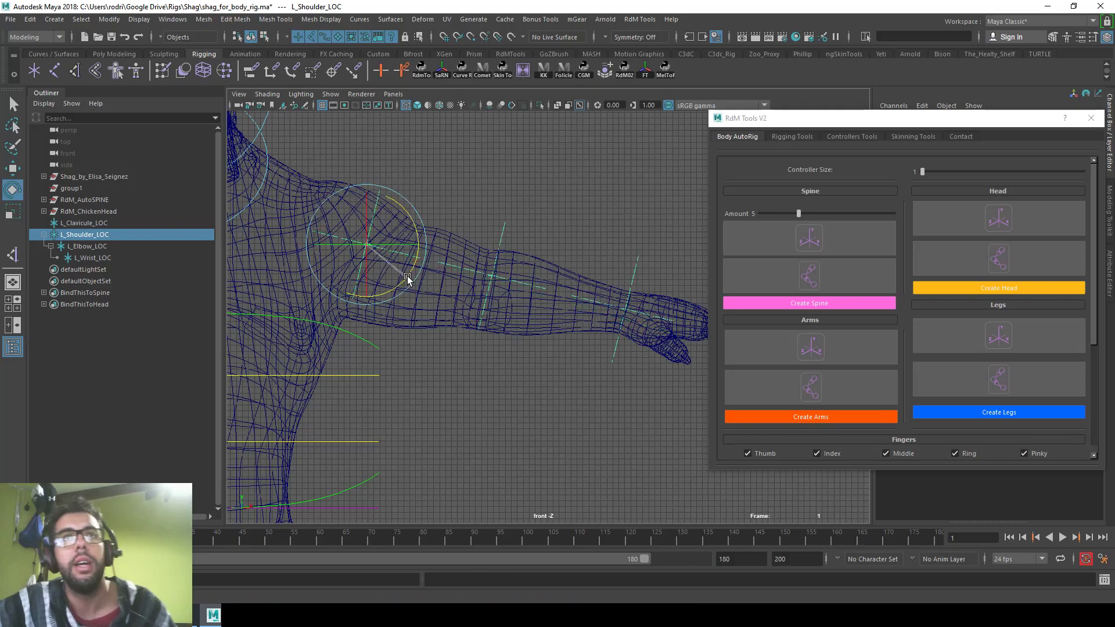
key(w)
drag(382, 190, 381, 202)
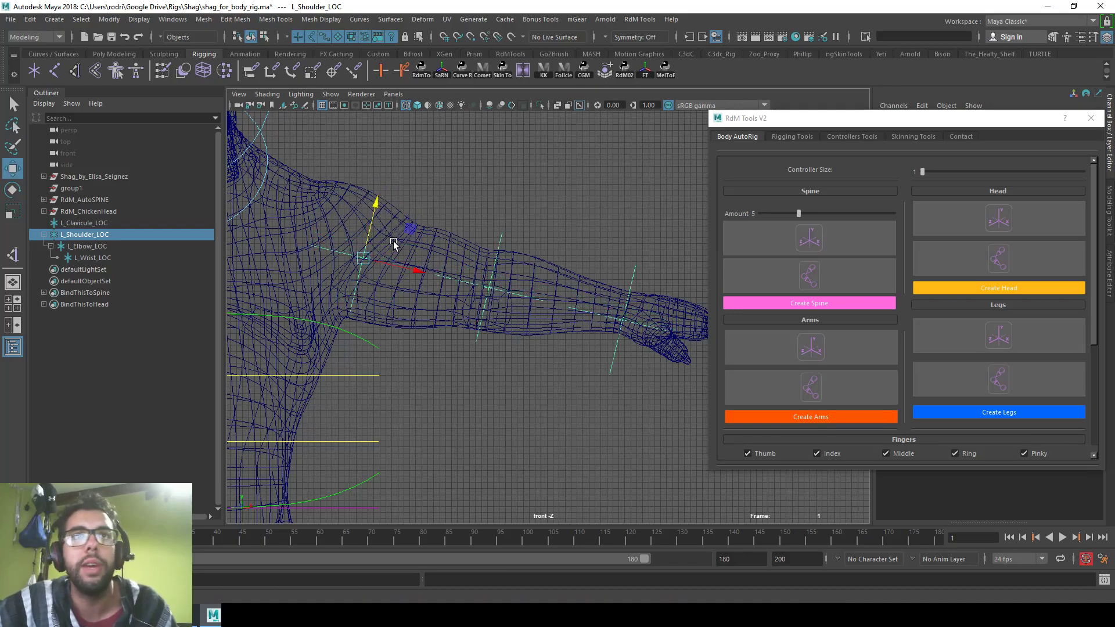
key(e)
drag(404, 284, 406, 286)
key(r)
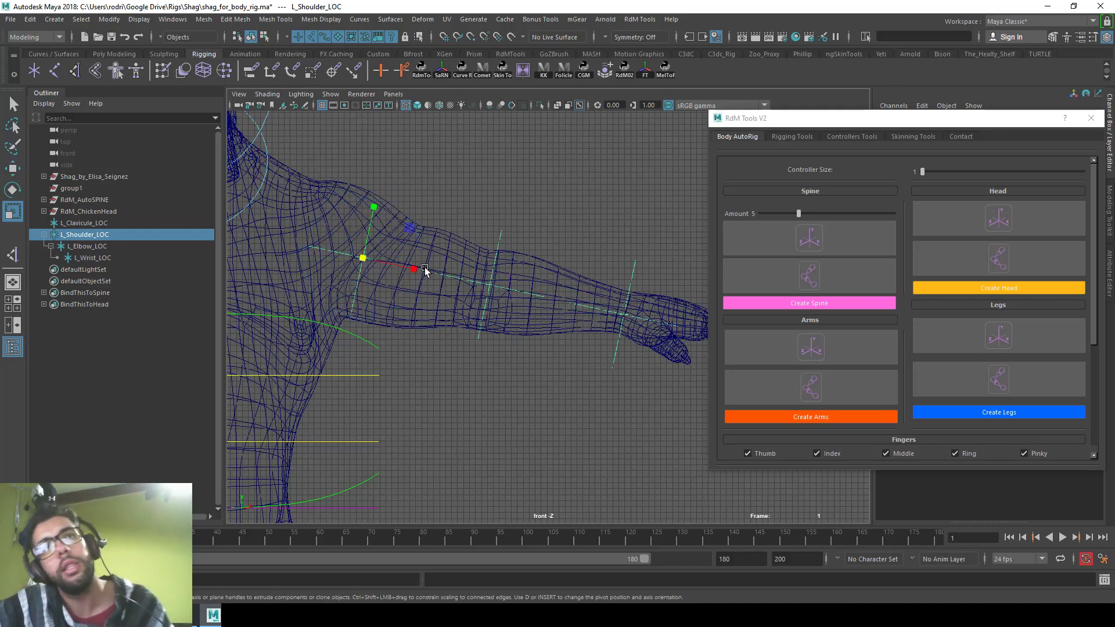
key(e)
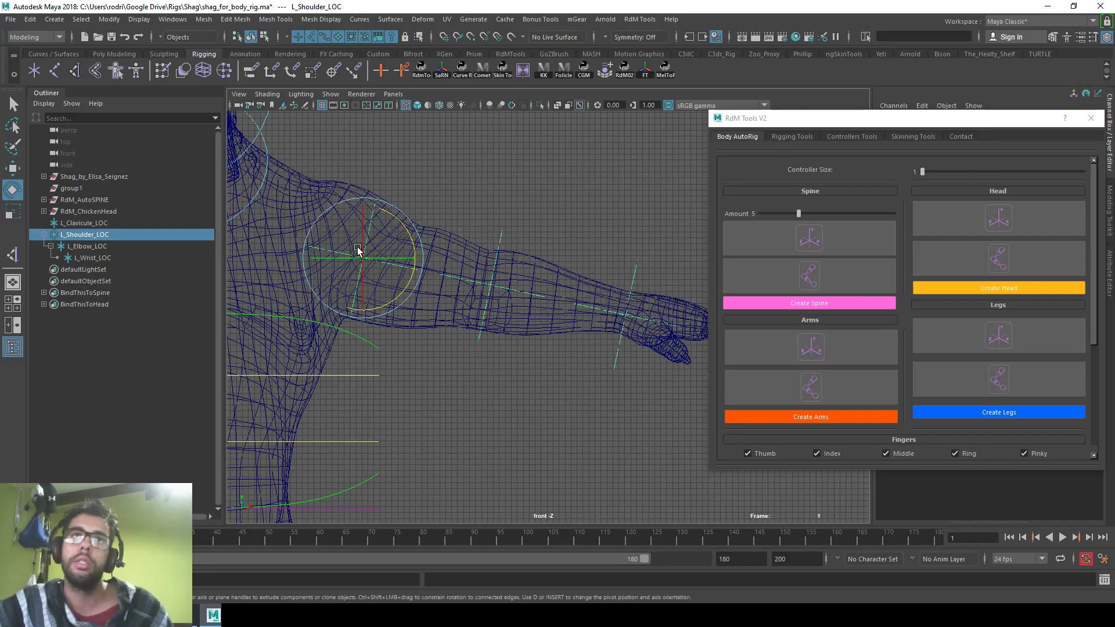
key(w)
drag(370, 215, 370, 224)
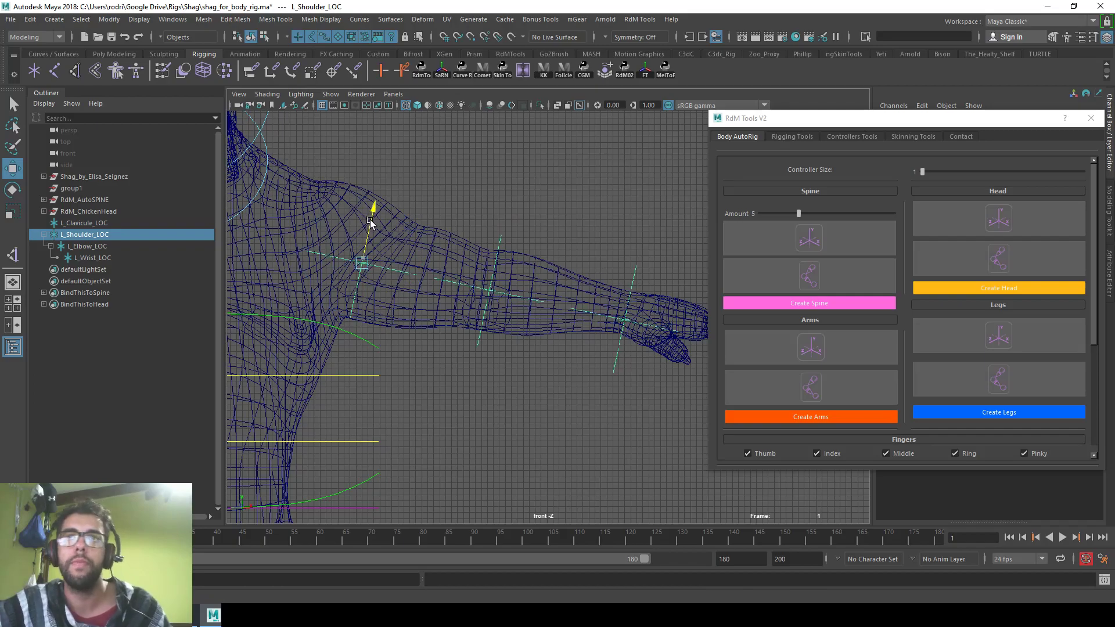
Adjust L_Elbow_LOC in depth inside the elbow from the perspective view
key(space)
key(space)
alt+drag(534, 299, 506, 363)
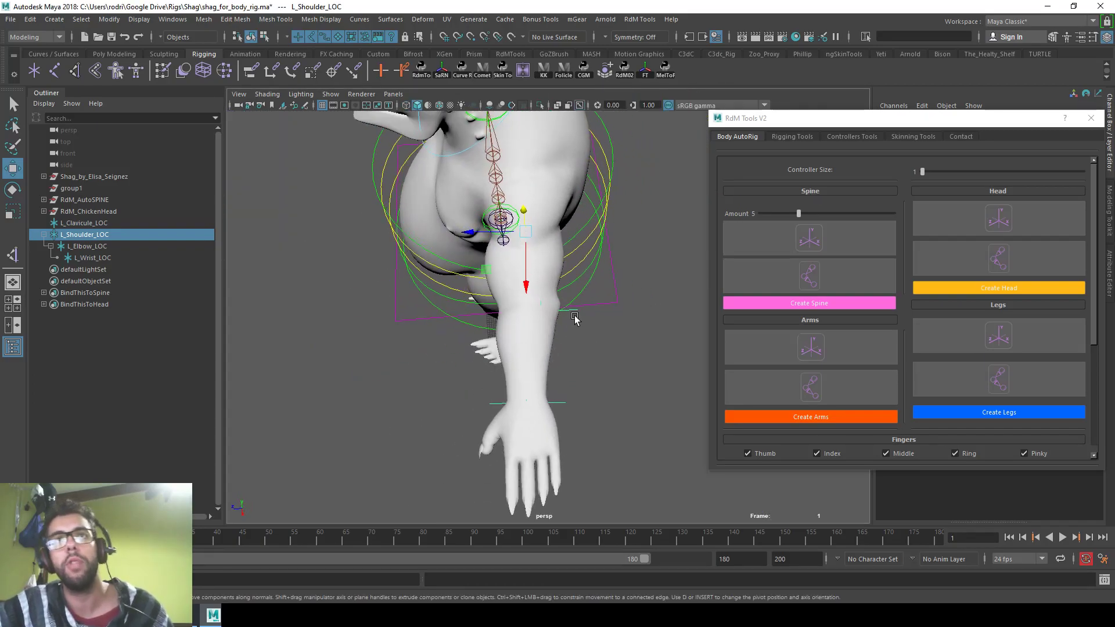
click(540, 307)
alt+drag(492, 314, 556, 349)
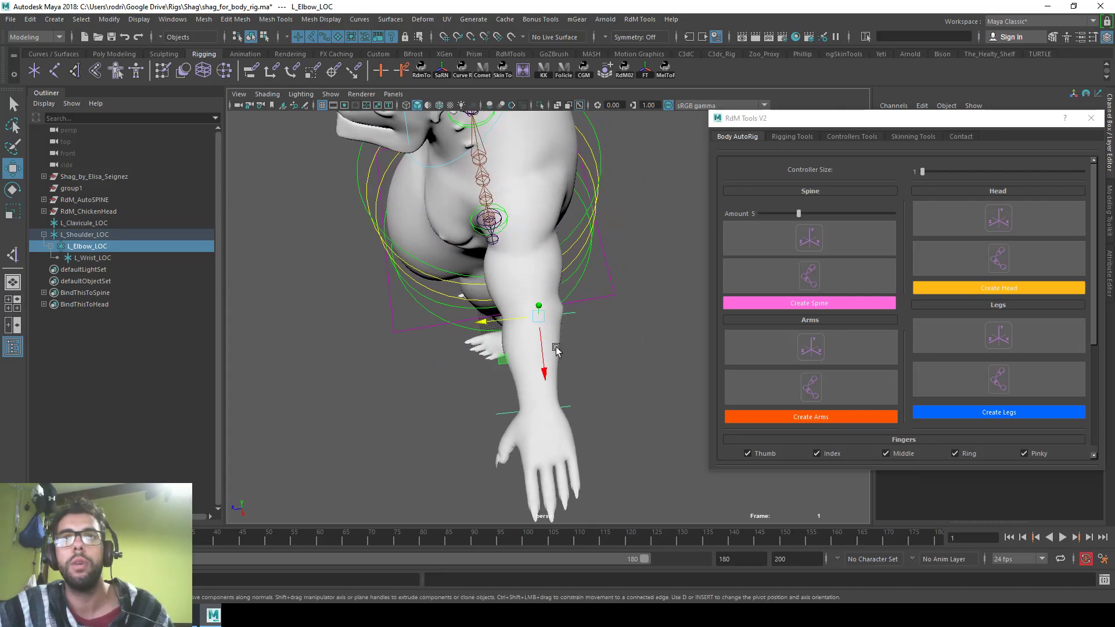
Try to generate the arm joints while the arm locators are still parented to each other
click(849, 417)
alt+drag(569, 386, 581, 273)
click(596, 207)
mouse_move(554, 206)
alt+mouse_down()
mouse_move(626, 176)
mouse_move(630, 187)
mouse_move(566, 209)
alt+mouse_up()
Undo the arm joint generation back to the L_Clavicule_LOC and L_Shoulder_LOC locator setup
key(ctrl+z)
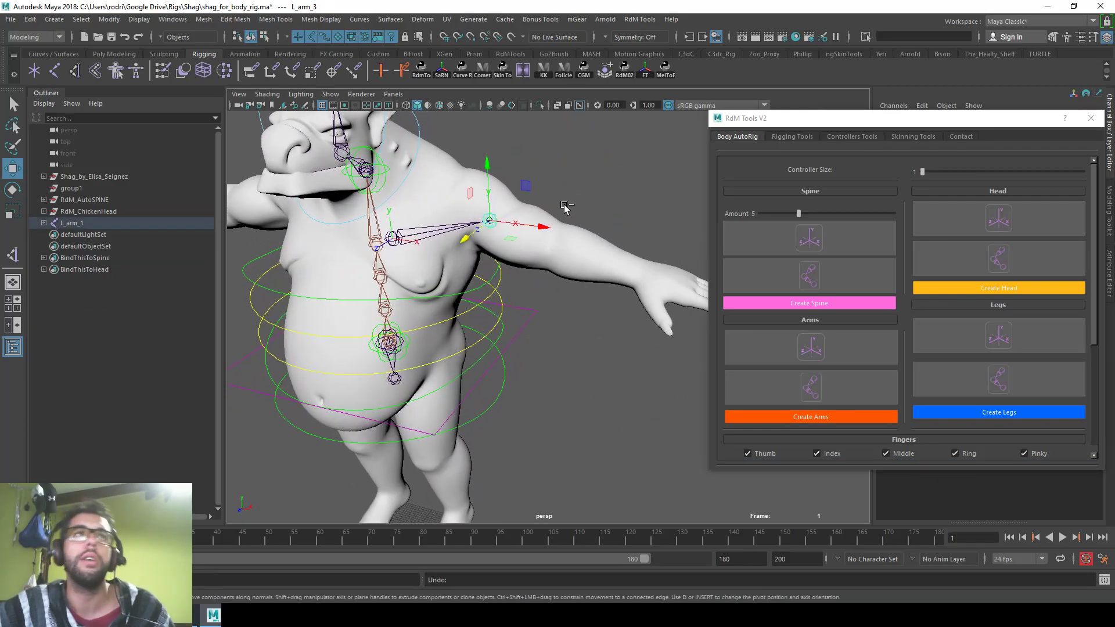
key(ctrl+z)
key(ctrl+z)
alt+drag(249, 246, 260, 253)
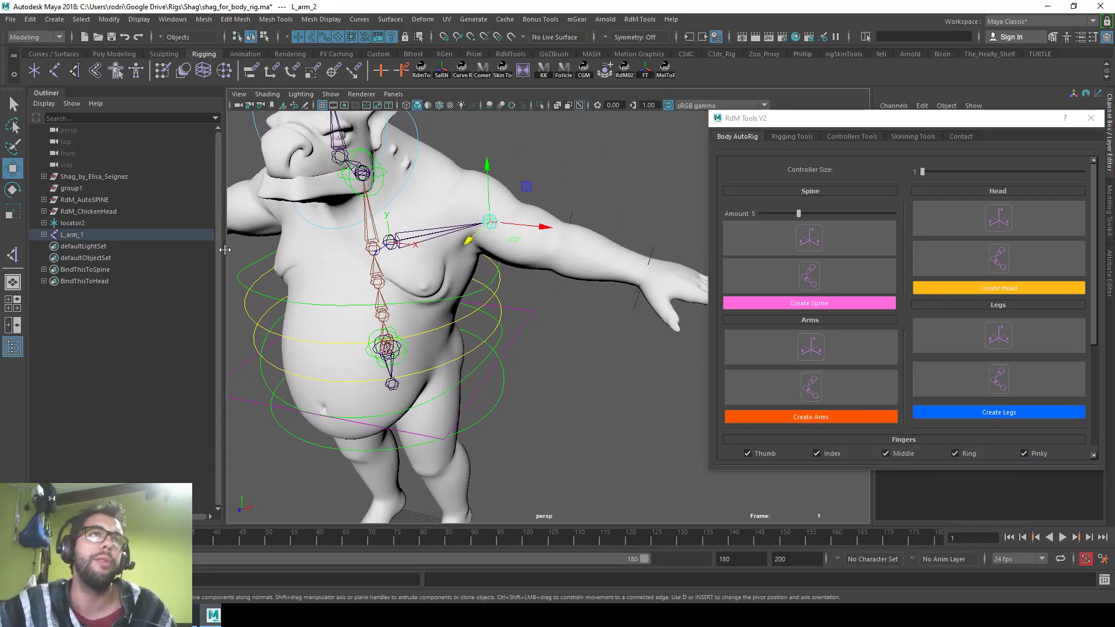
key(ctrl+z)
key(ctrl+z)
key(ctrl+z)
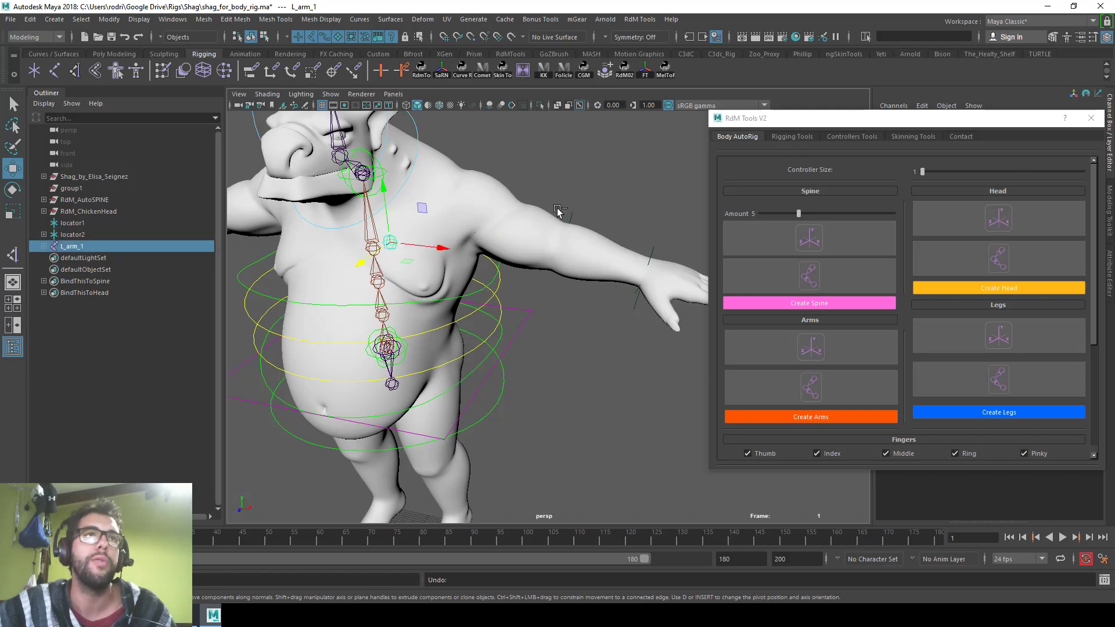
key(ctrl+z)
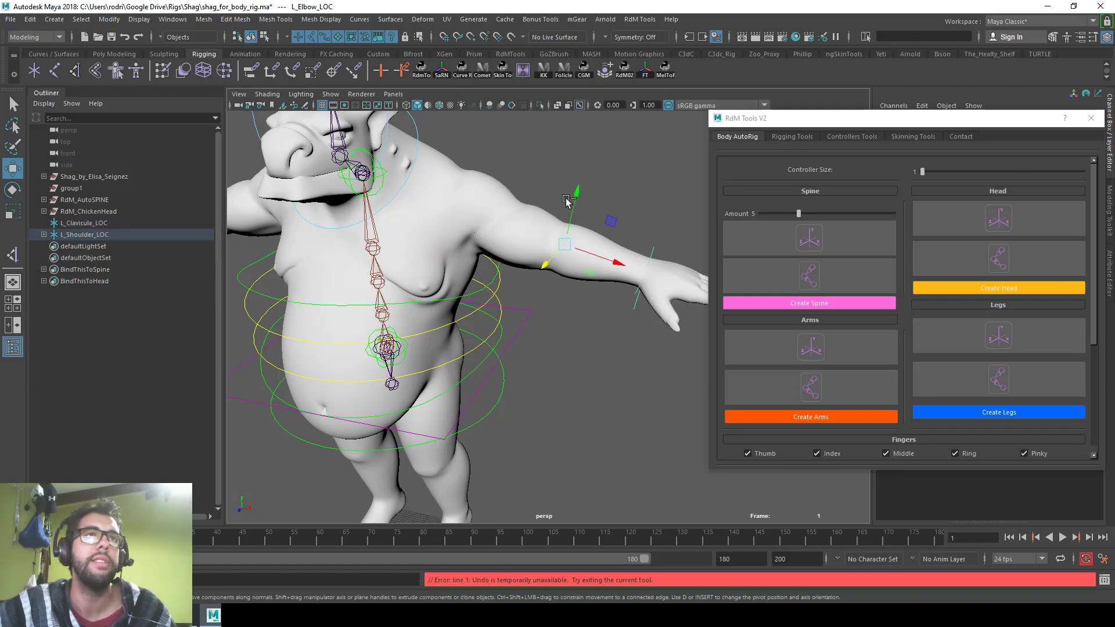
Unparent L_Wrist_LOC and L_Elbow_LOC to the world so all four arm locators are separate, and clear the selection
click(44, 234)
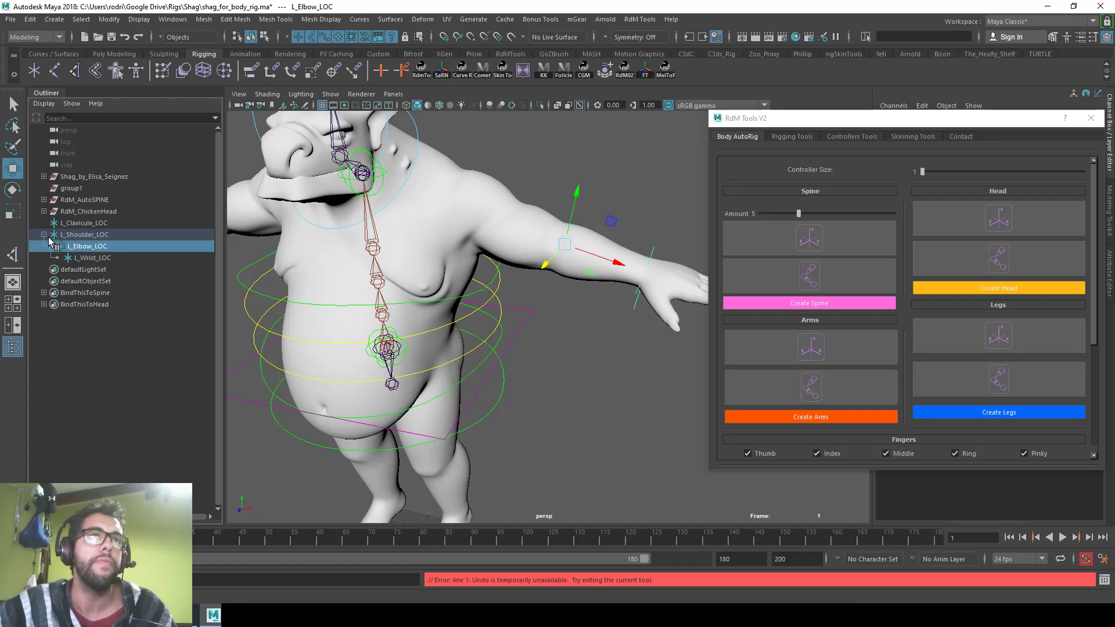
click(99, 259)
key(shift+p)
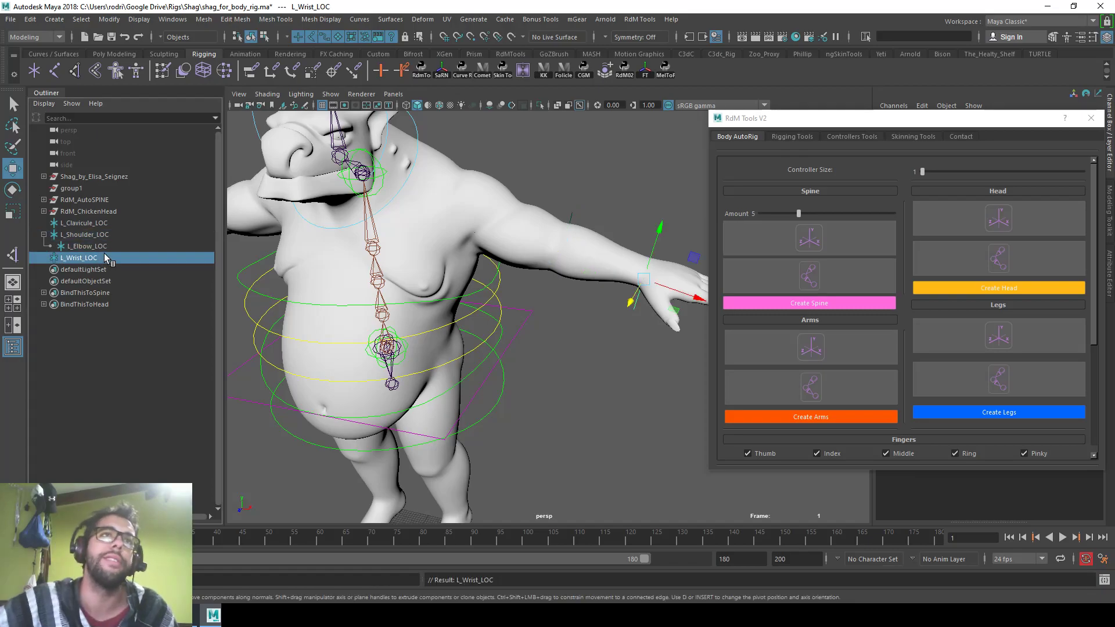
click(109, 248)
key(shift+p)
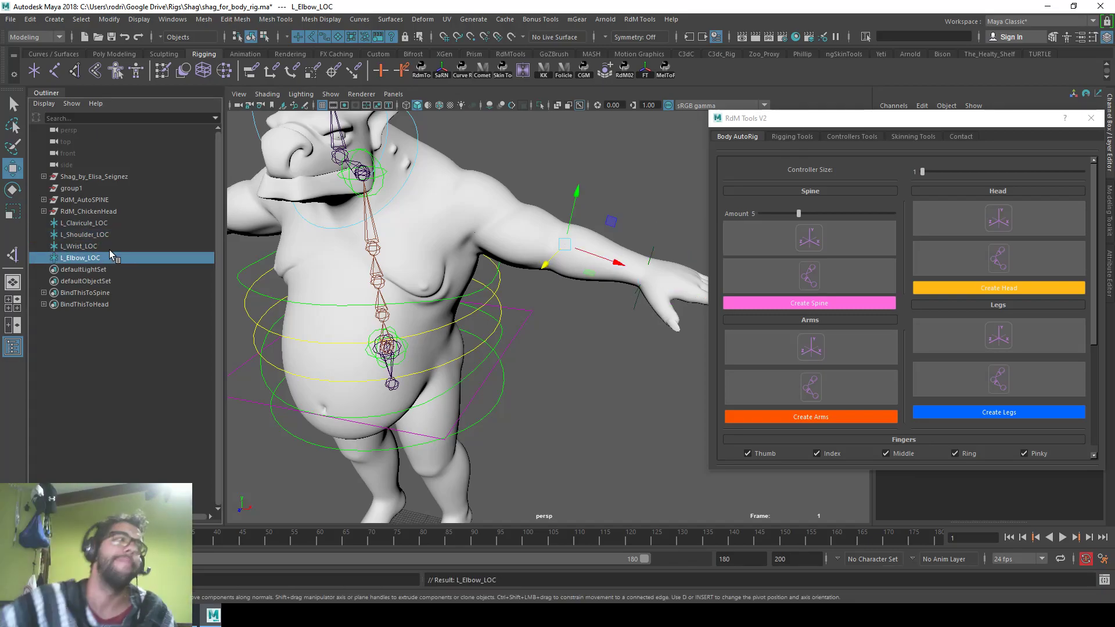
drag(107, 225, 106, 256)
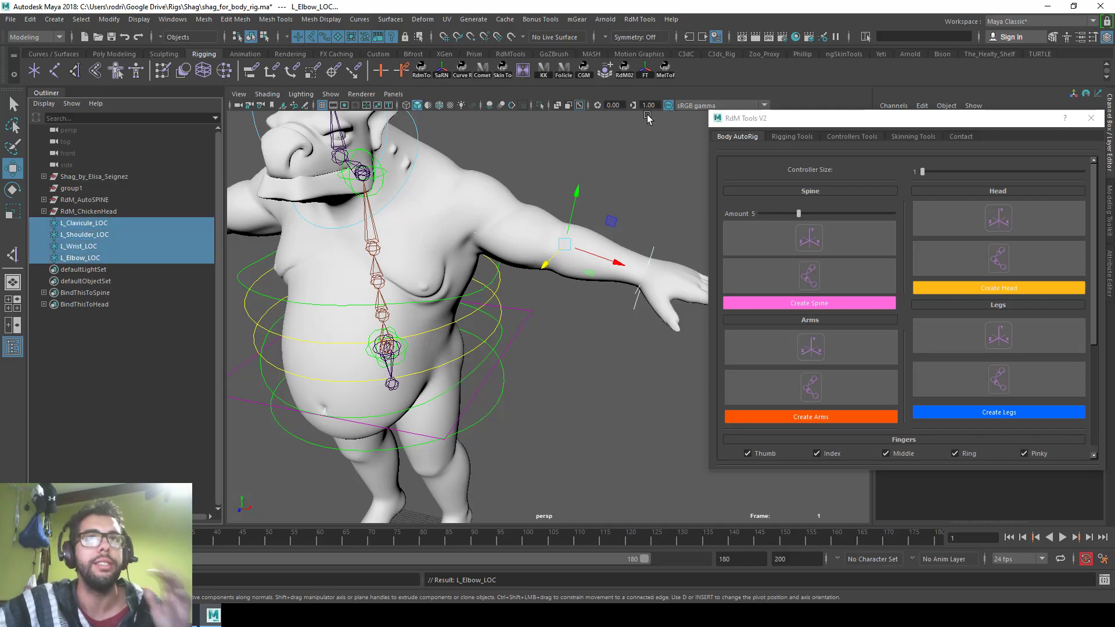
click(654, 109)
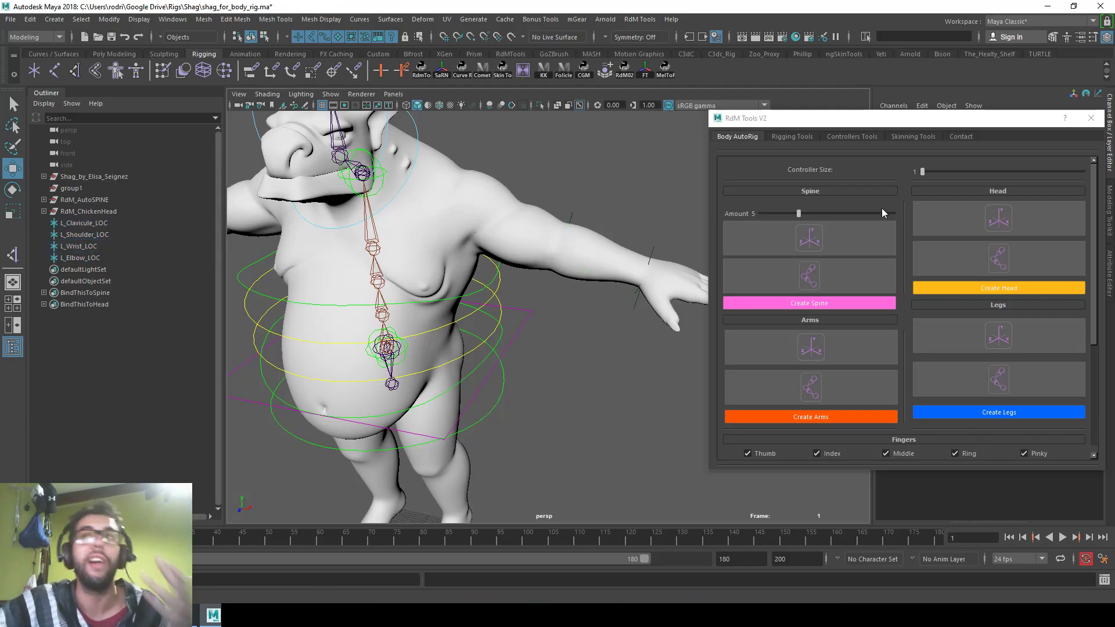
Generate the left and right arm joints from the locators and create the arms rig with a controller size of 3
click(811, 393)
mouse_move(504, 250)
alt+mouse_down()
mouse_move(412, 213)
mouse_move(349, 260)
mouse_move(510, 260)
alt+mouse_up()
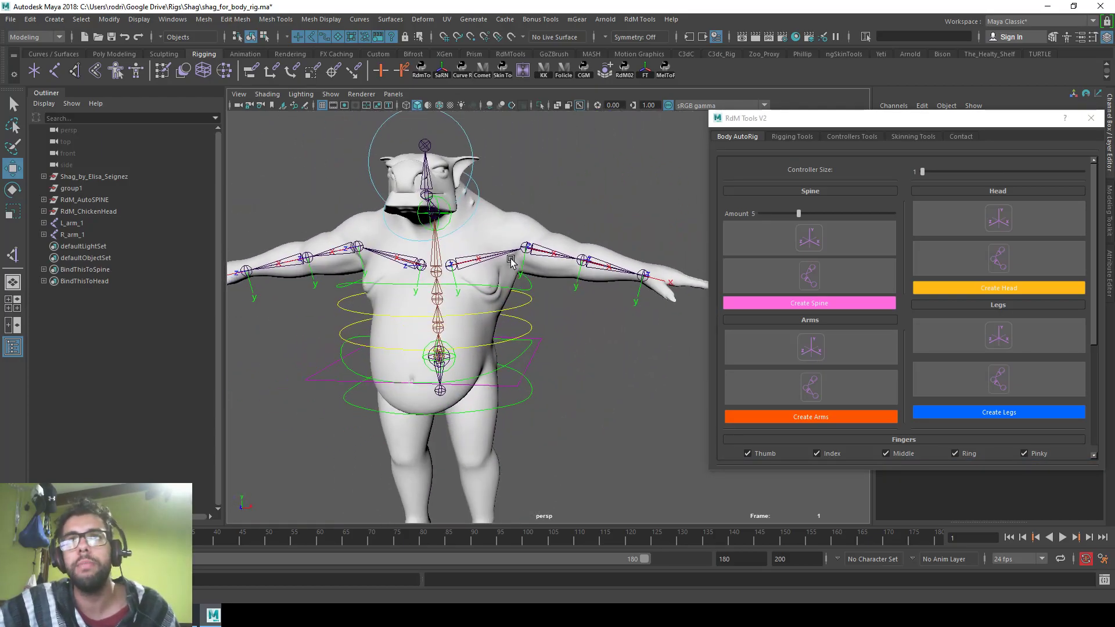
click(948, 173)
alt+right_drag(524, 333, 490, 323)
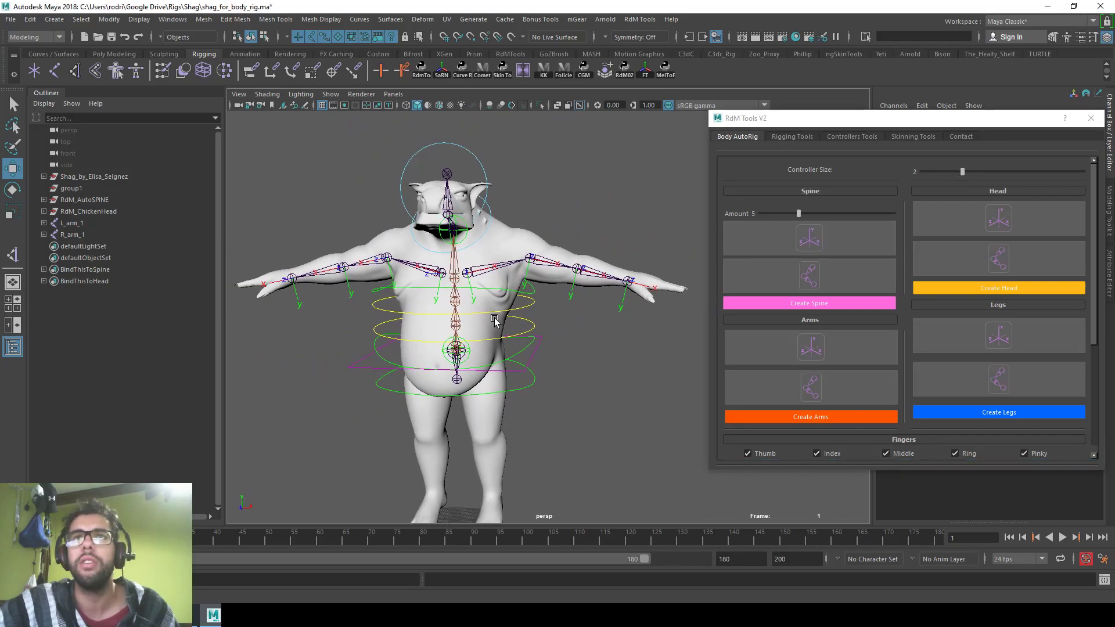
click(1005, 173)
alt+right_drag(559, 248, 503, 231)
mouse_move(503, 231)
alt+mouse_down()
mouse_move(481, 209)
mouse_move(506, 232)
alt+mouse_up()
click(811, 416)
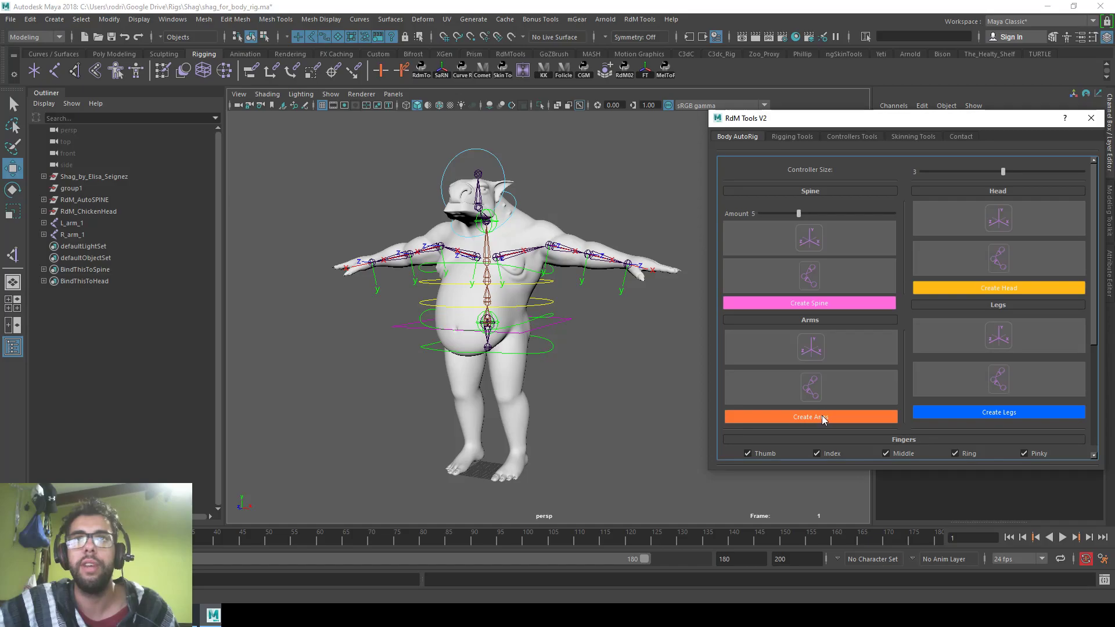
alt+drag(610, 372, 569, 331)
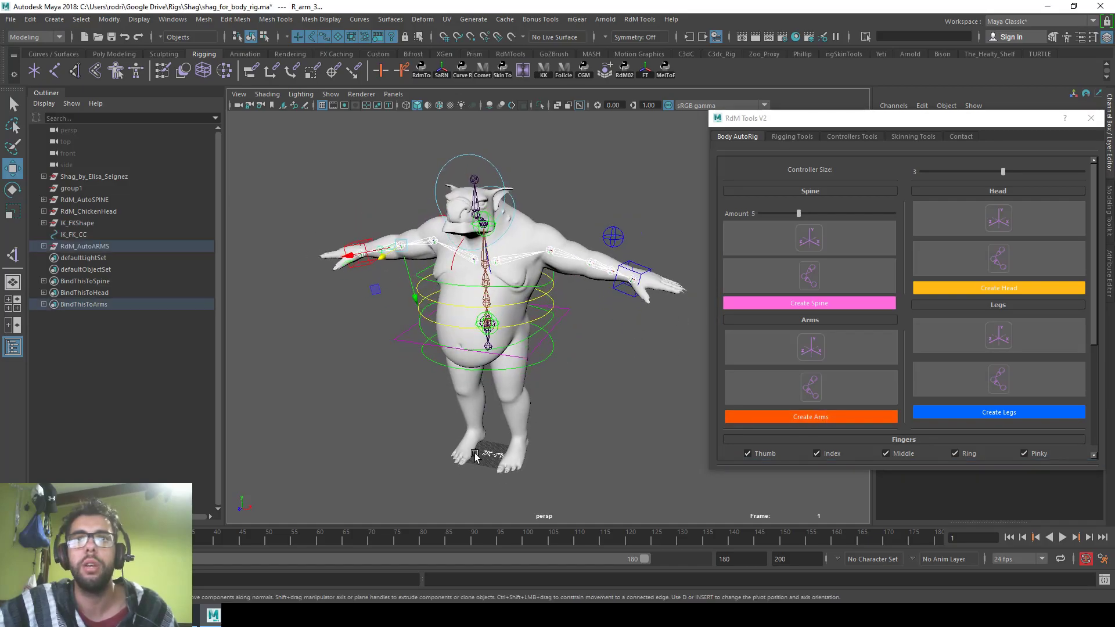
Select the IK_FK_CC control at the character's feet and reveal its channels by moving the RdM Tools window out of the way
click(474, 454)
click(563, 452)
click(492, 454)
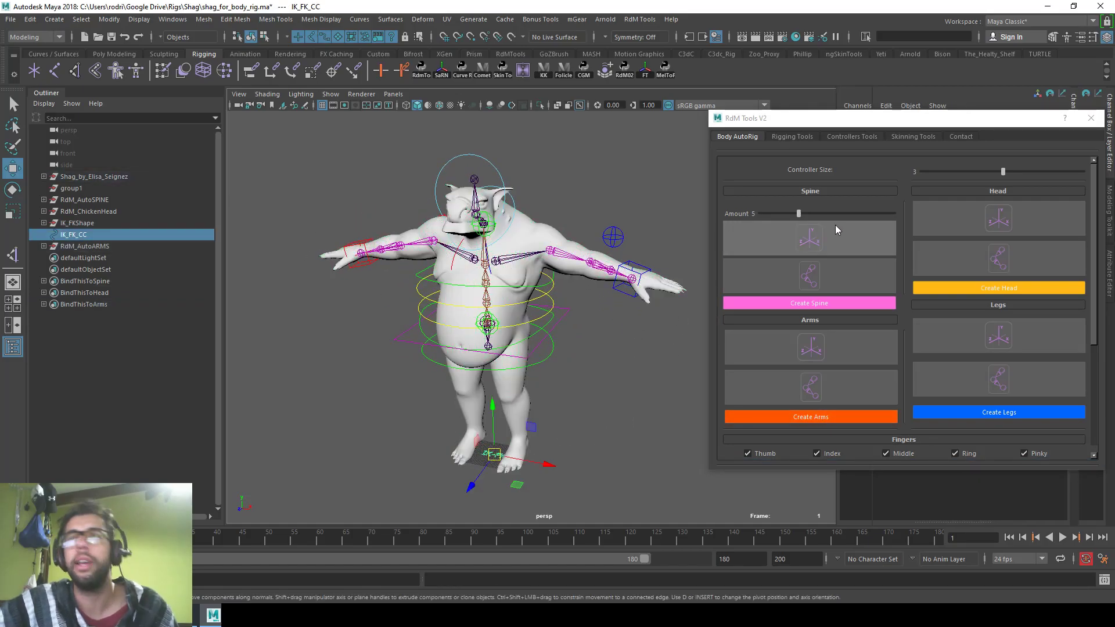
key(ctrl+a)
drag(1029, 119, 999, 316)
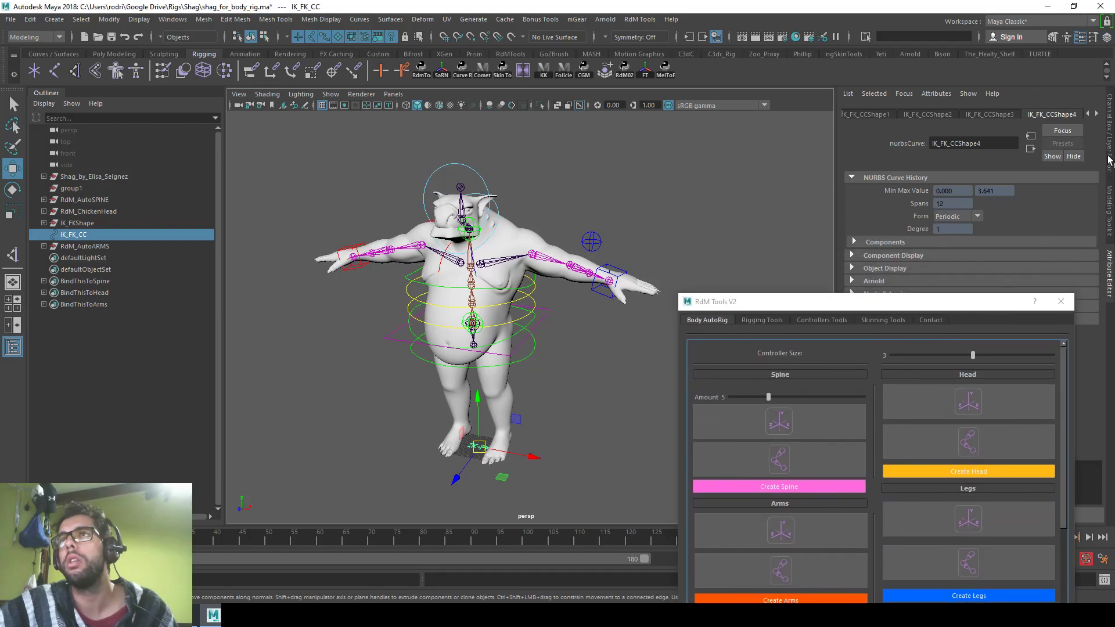
key(ctrl+a)
Set IK_FK_CC's Left Arm IKFK and Right Arm IKFK to 1
drag(1044, 219, 1041, 230)
middle_drag(752, 217, 801, 219)
alt+drag(659, 228, 711, 209)
middle_drag(737, 224, 771, 224)
alt+drag(568, 251, 522, 259)
alt+right_drag(522, 259, 576, 261)
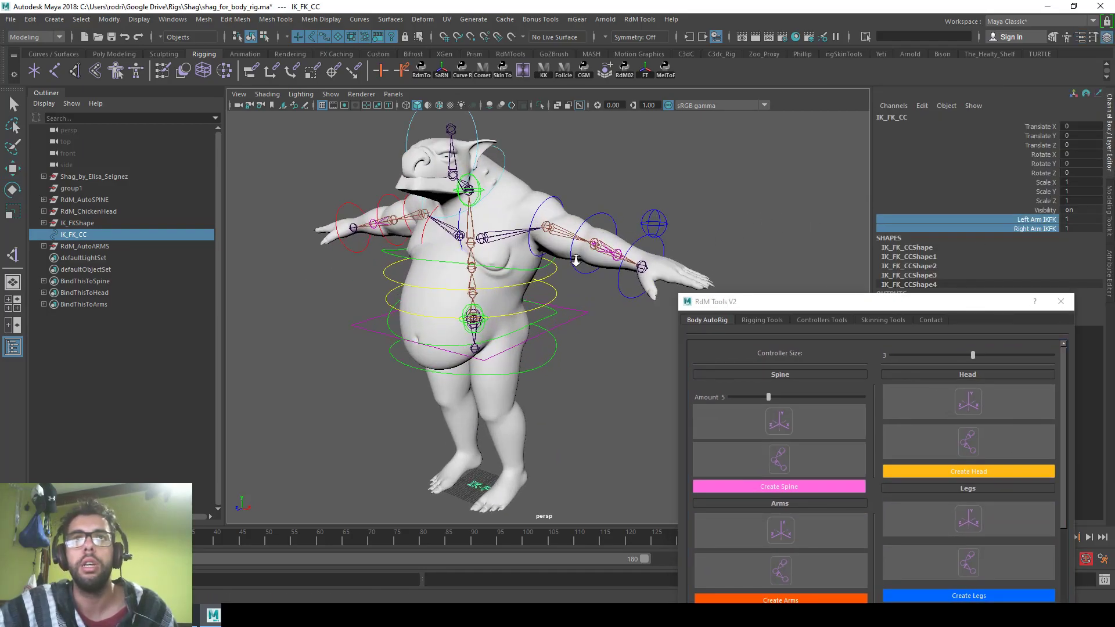
Select both clavicle controls, isolate them, and enable component selection to expose their control points
click(427, 229)
key(w)
shift+click(559, 206)
key(ctrl+1)
click(264, 37)
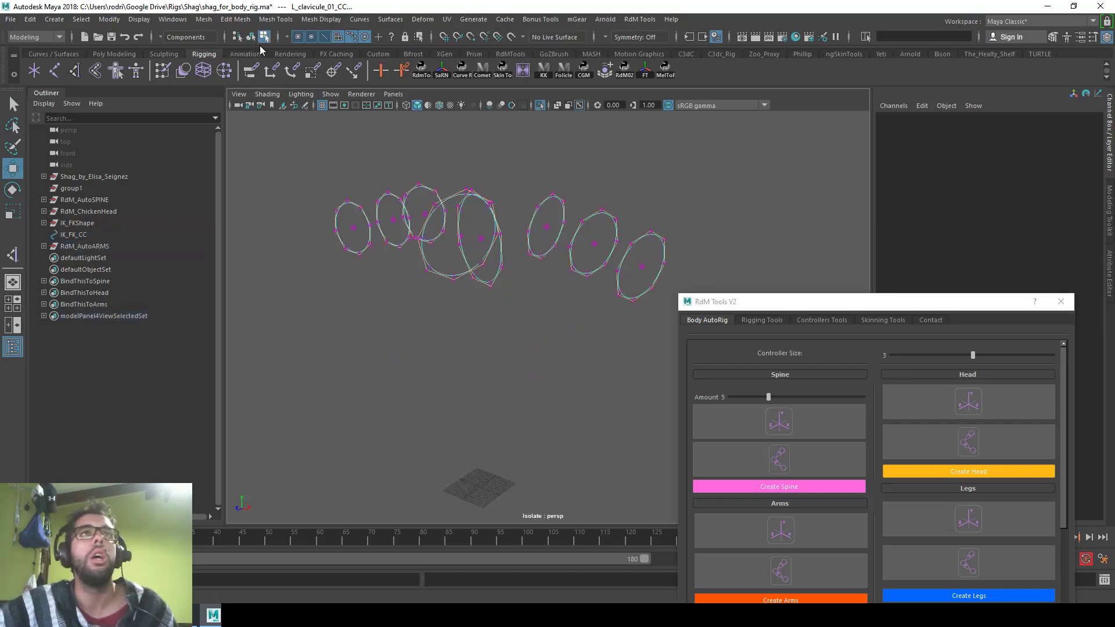
Select the control points of both clavicle circles and scale the circles up uniformly
alt+drag(442, 215, 527, 196)
drag(448, 176, 480, 207)
ctrl+right_drag(481, 207, 465, 202)
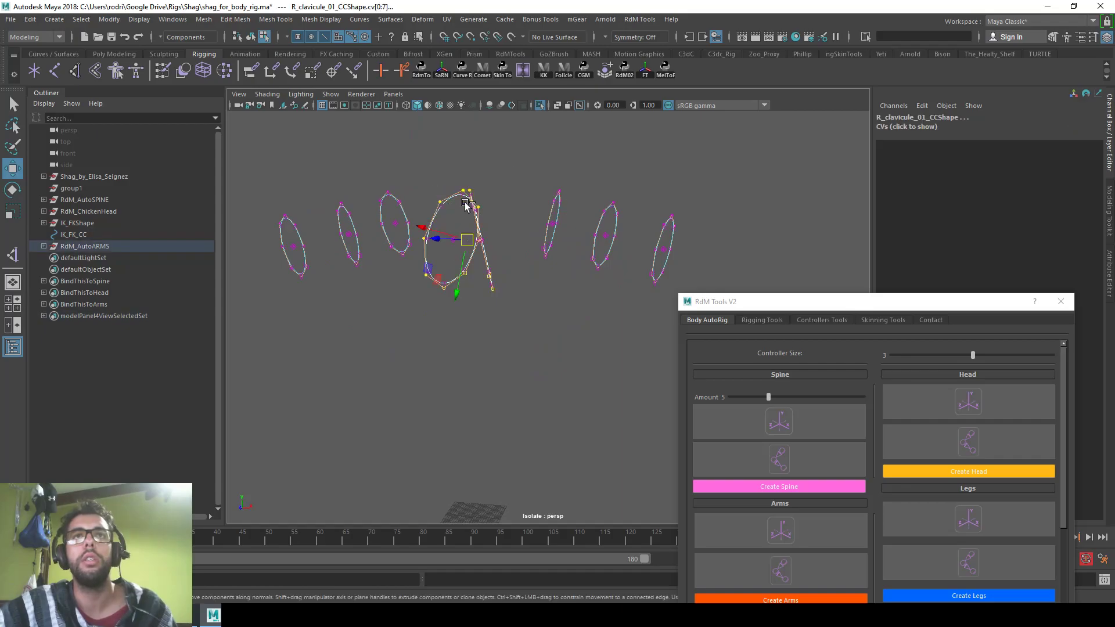
key(r)
drag(468, 244, 499, 255)
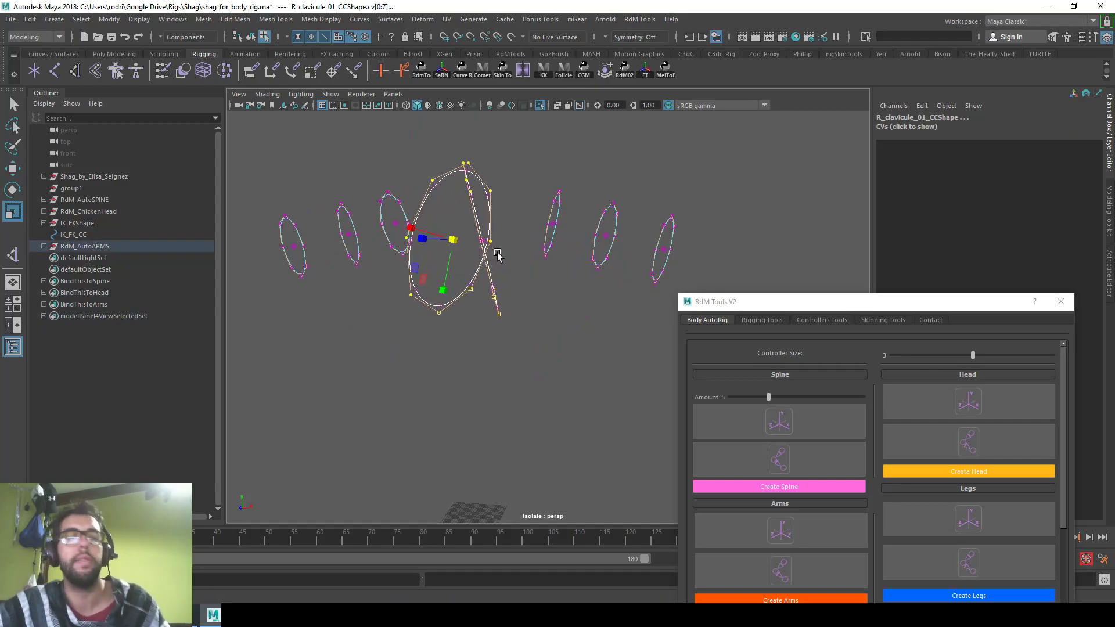
Bring the character back out of isolation, then move and scale the clavicle control shapes to fit around the shoulders
key(ctrl+1)
key(w)
drag(419, 226, 405, 225)
key(r)
drag(445, 286, 466, 271)
key(w)
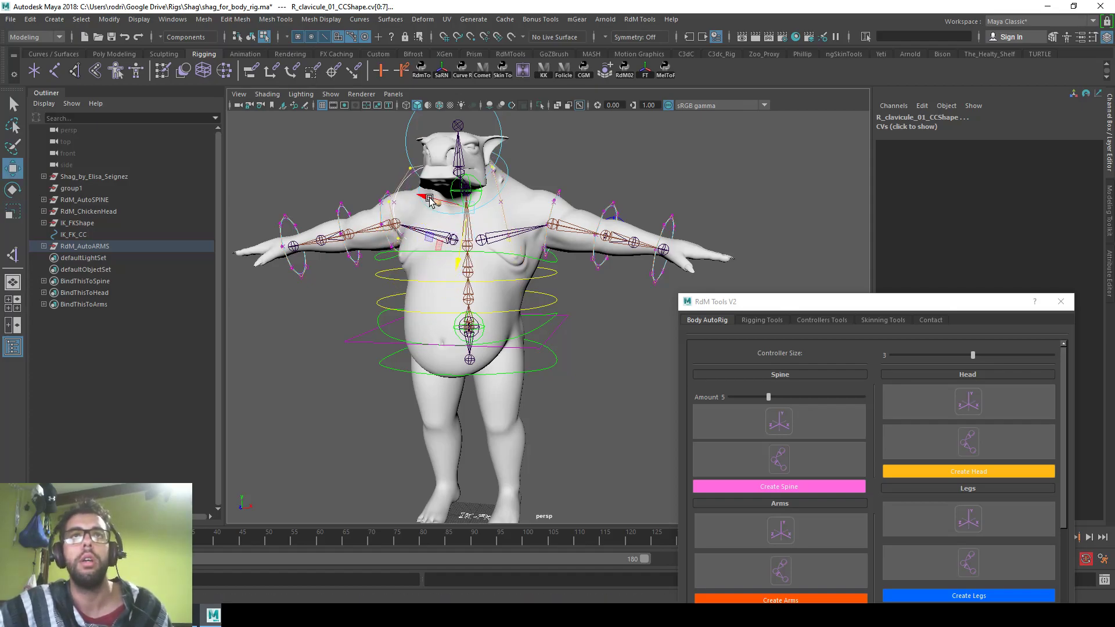
Return to object selection, check the reshaped clavicle controls around the shoulders, and clear the selection
alt+drag(431, 205, 444, 260)
key(e)
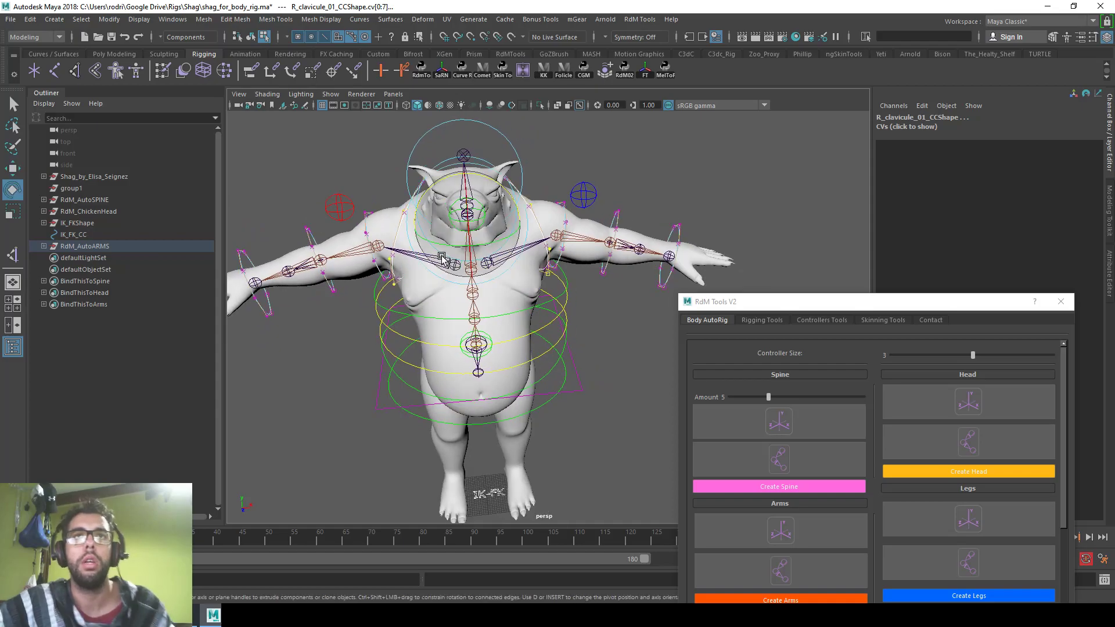
right_drag(447, 238, 505, 220)
click(630, 224)
alt+drag(630, 224, 495, 200)
key(ctrl+z)
key(r)
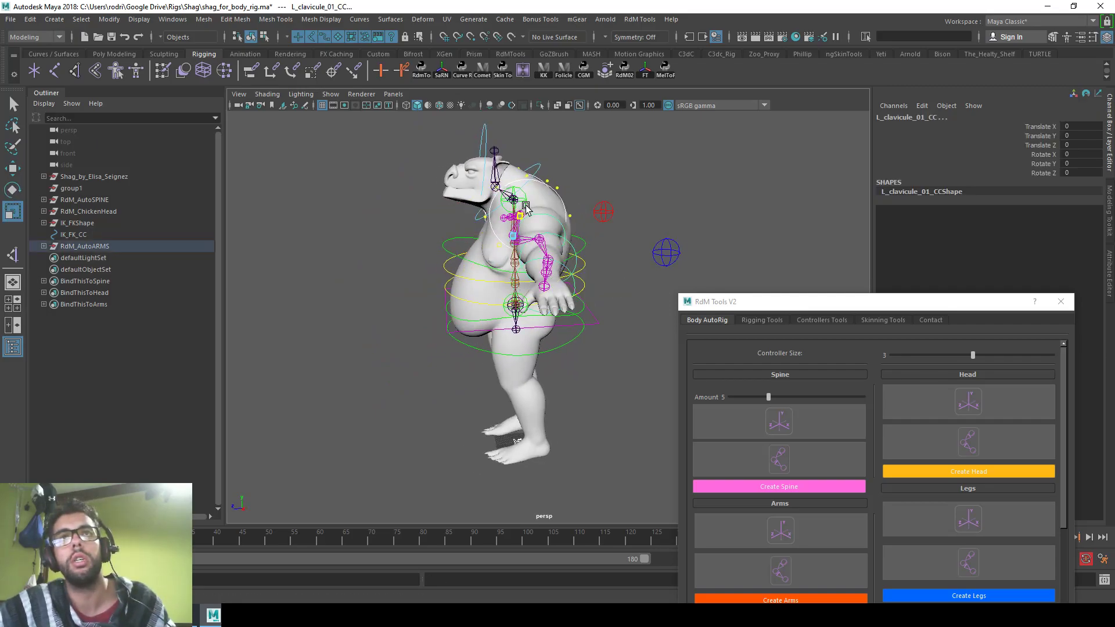
alt+drag(524, 209, 561, 199)
click(652, 167)
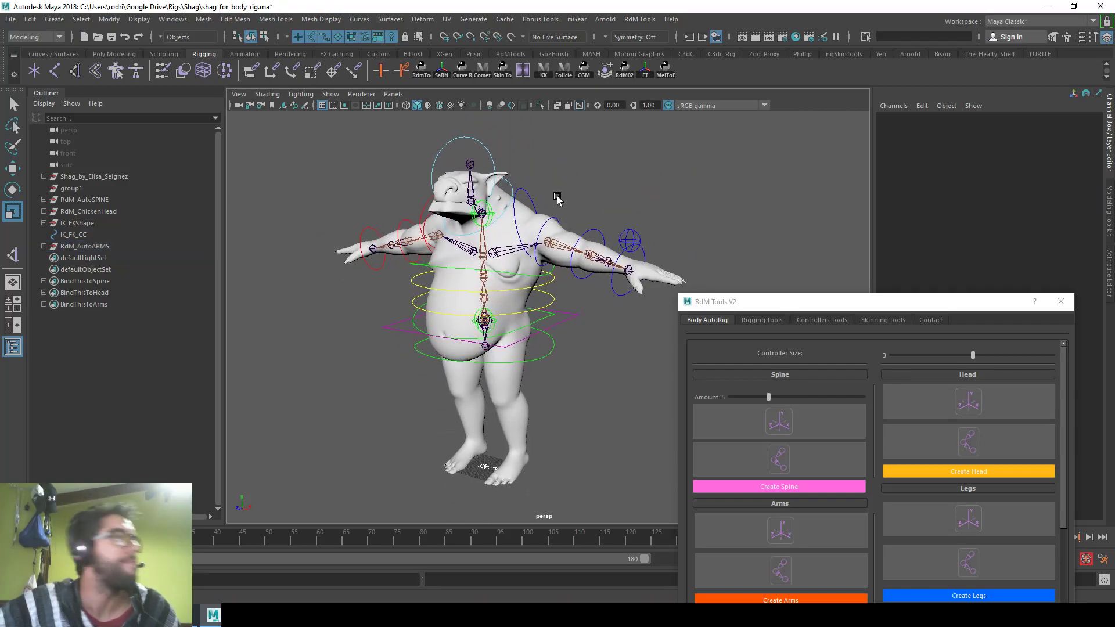
Create the leg locators with the auto-rigger and select all six, from L_Heel_LOC to L_Ball_Loc
drag(908, 301, 956, 119)
alt+middle_drag(668, 254, 611, 233)
click(963, 351)
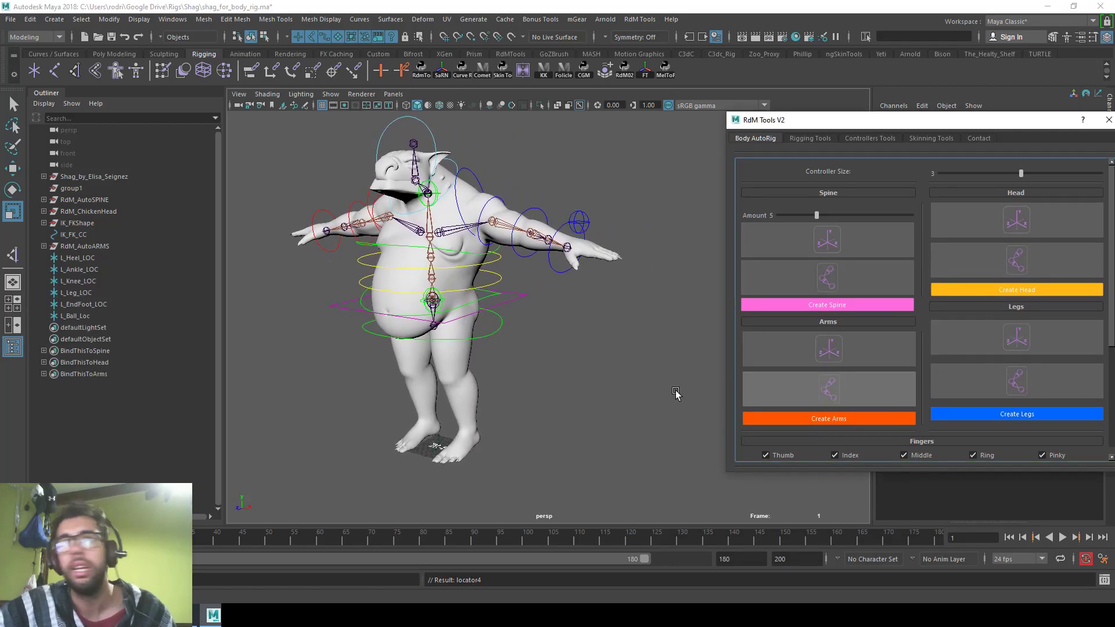
drag(100, 269, 102, 318)
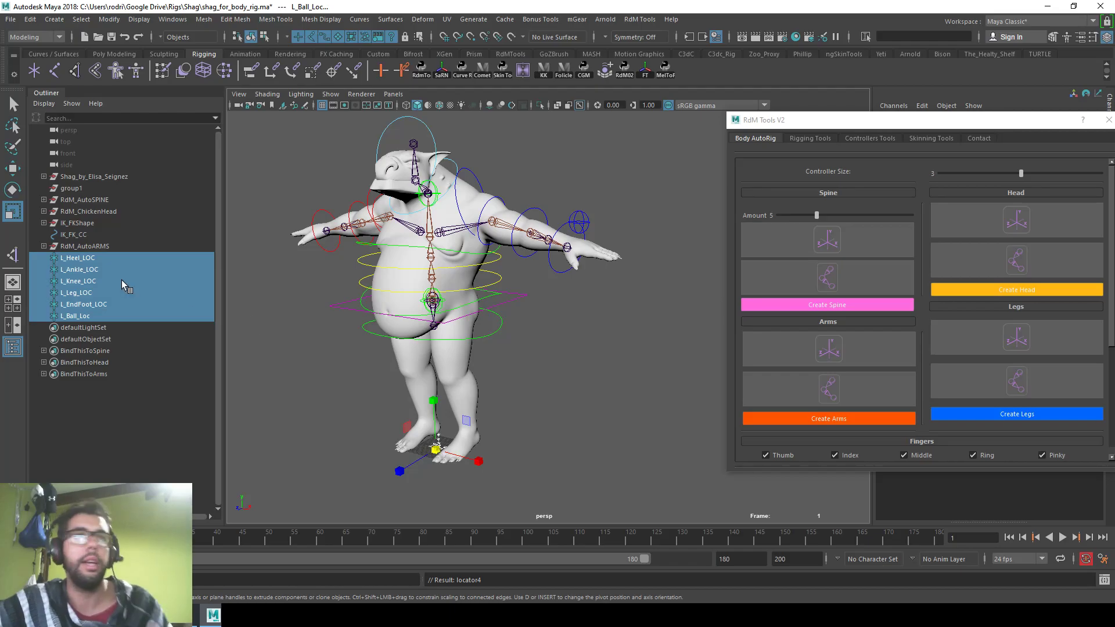
In the front view, group the six leg locators and scale the group up uniformly to match the leg's height
key(space)
key(space)
alt+right_drag(450, 416, 293, 401)
alt+middle_drag(325, 462, 369, 240)
alt+right_drag(456, 348, 457, 373)
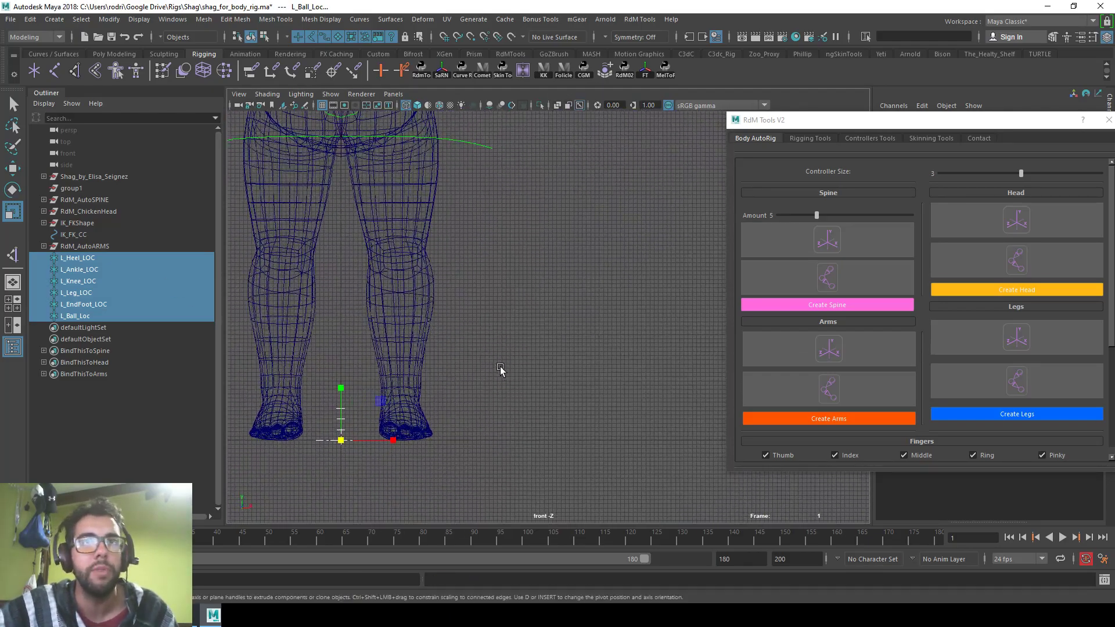
alt+middle_drag(492, 372, 534, 361)
key(ctrl+g)
drag(388, 429, 753, 411)
Move the leg locator group sideways until it is centred on the character's left leg in the front view
key(w)
drag(435, 430, 502, 424)
alt+middle_drag(467, 367, 439, 414)
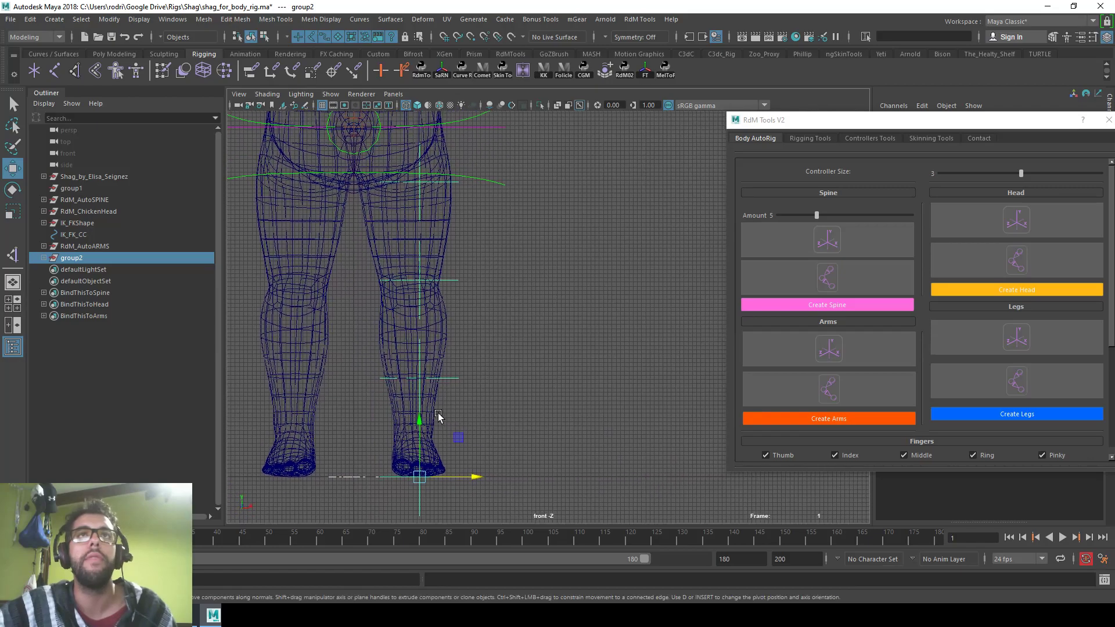
scroll(439, 416, up, 1)
key(r)
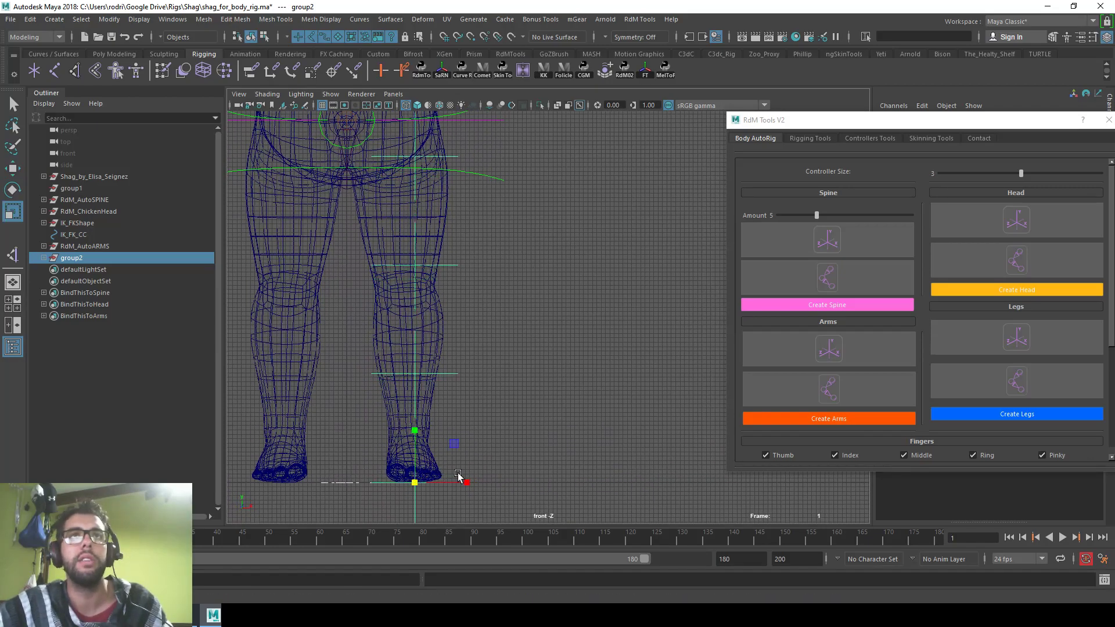
key(w)
drag(469, 482, 463, 484)
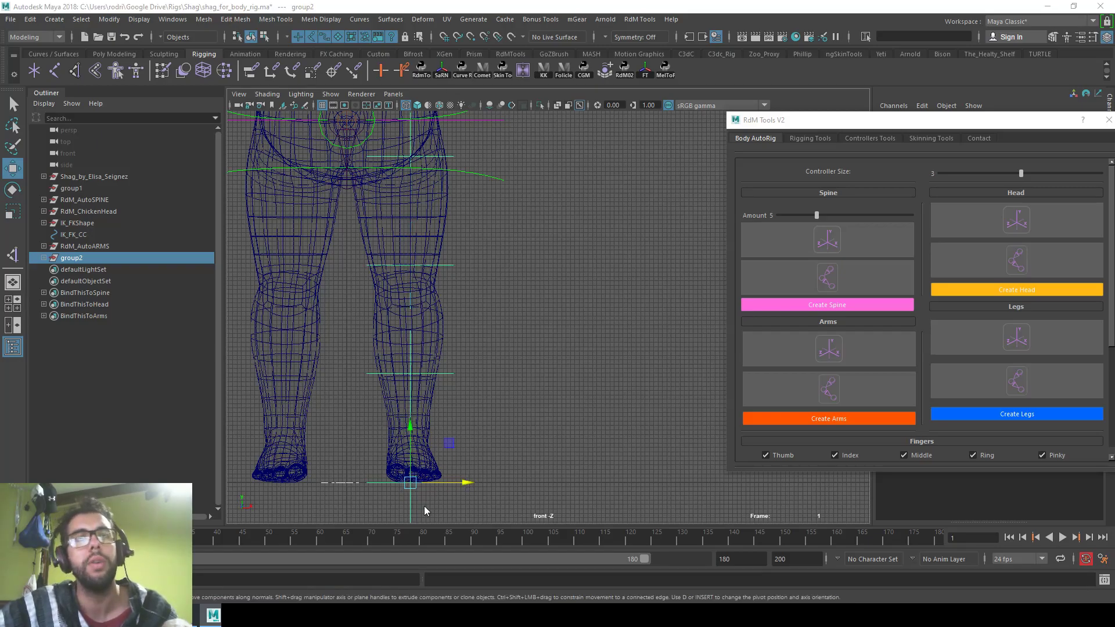
Switch to the side view of the legs and nudge the leg locator group into line with the leg
key(space)
key(space)
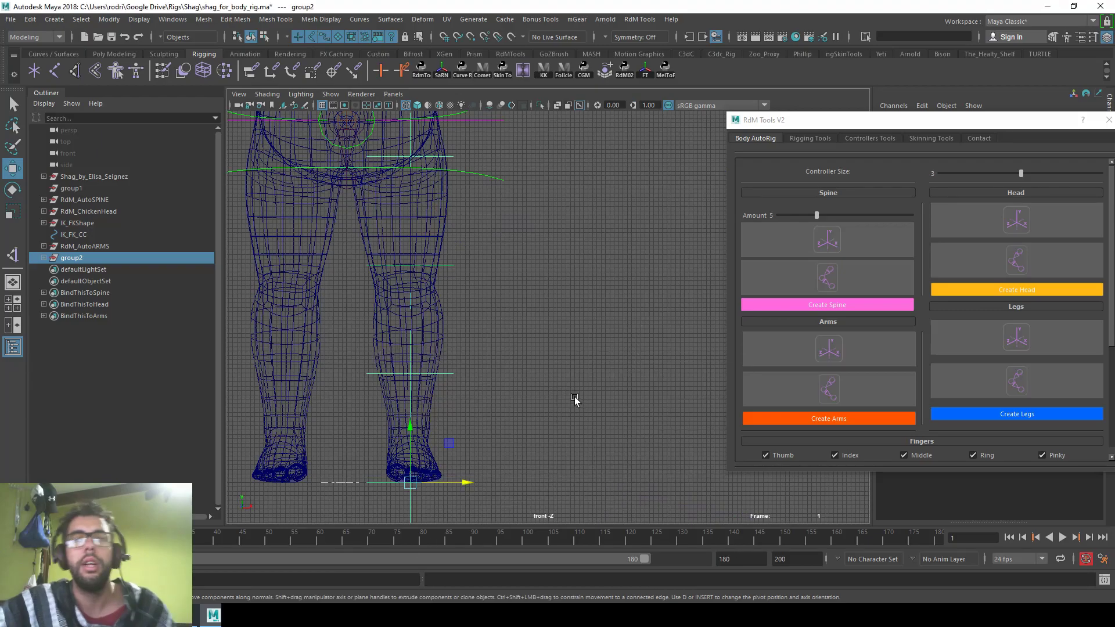
key(space)
key(space)
alt+middle_drag(635, 372, 625, 249)
alt+right_drag(625, 249, 523, 325)
alt+middle_drag(454, 411, 479, 253)
alt+middle_drag(540, 230, 579, 107)
alt+right_drag(406, 273, 353, 298)
alt+middle_drag(450, 330, 427, 237)
alt+right_drag(561, 293, 525, 283)
alt+middle_drag(525, 284, 530, 279)
drag(486, 460, 481, 467)
Lower L_Knee_LOC to the knee and move L_Ankle_LOC back onto the ankle in the side view
click(511, 262)
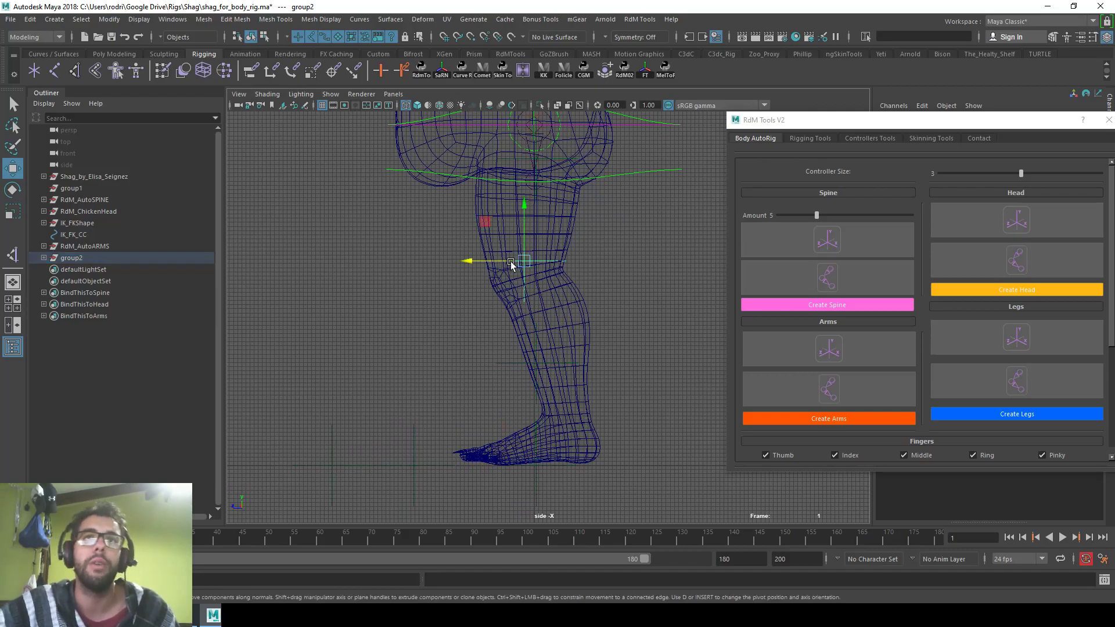
drag(522, 216, 526, 239)
click(560, 367)
click(555, 364)
scroll(553, 363, up, 2)
alt+middle_drag(550, 361, 509, 321)
drag(509, 321, 536, 371)
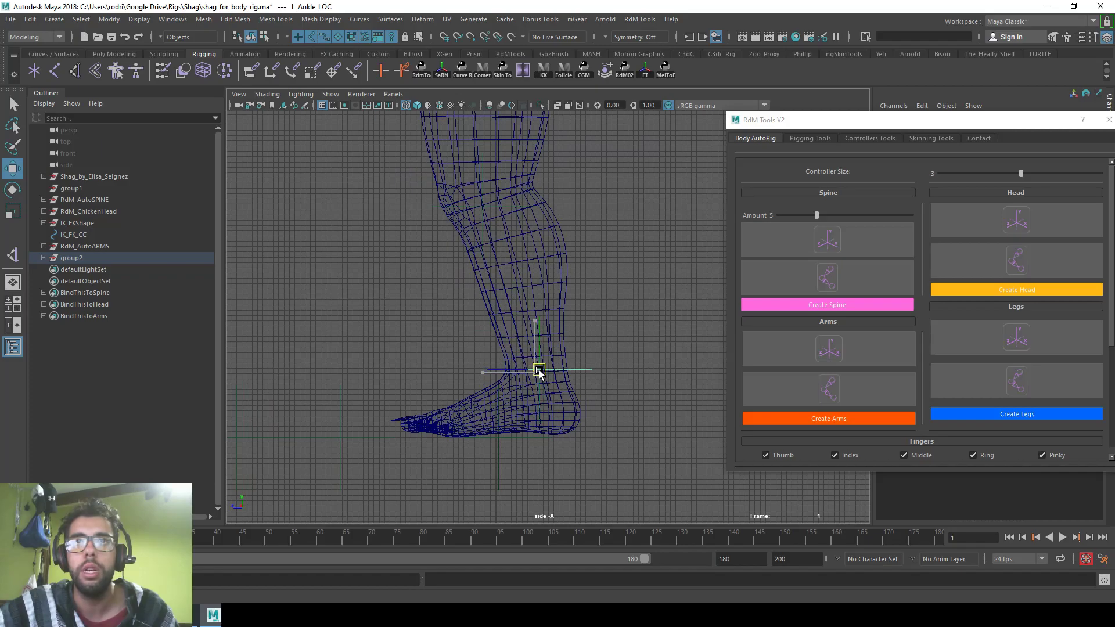
Move L_Heel_LOC back under the heel and L_Ball_Loc under the ball of the foot
click(498, 452)
alt+middle_drag(519, 451, 528, 447)
drag(458, 433, 525, 428)
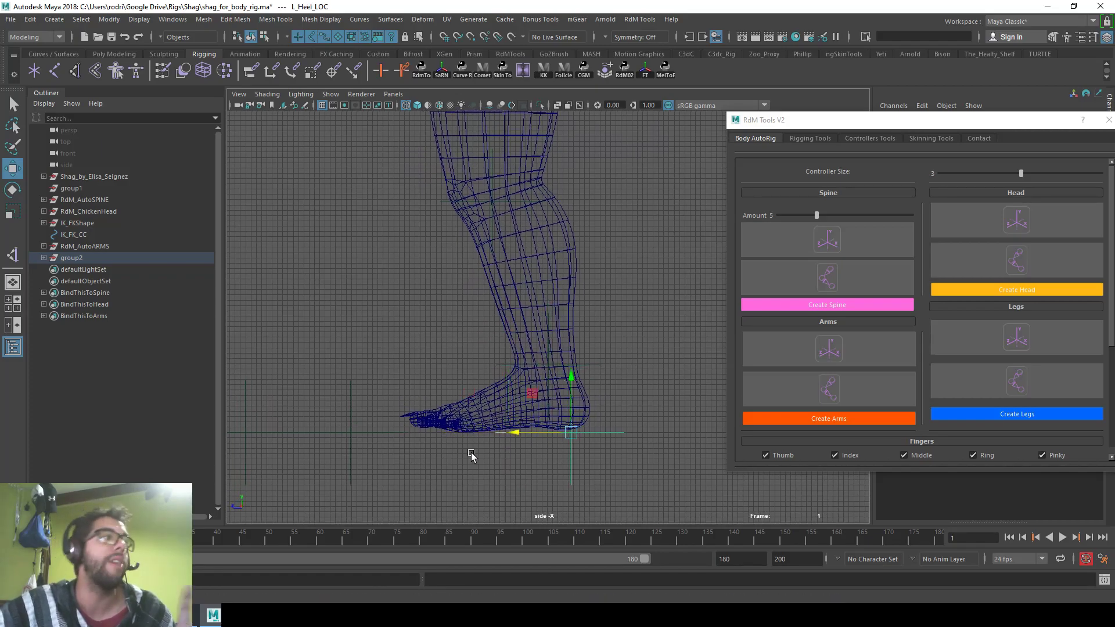
click(369, 452)
click(348, 443)
drag(282, 434, 439, 430)
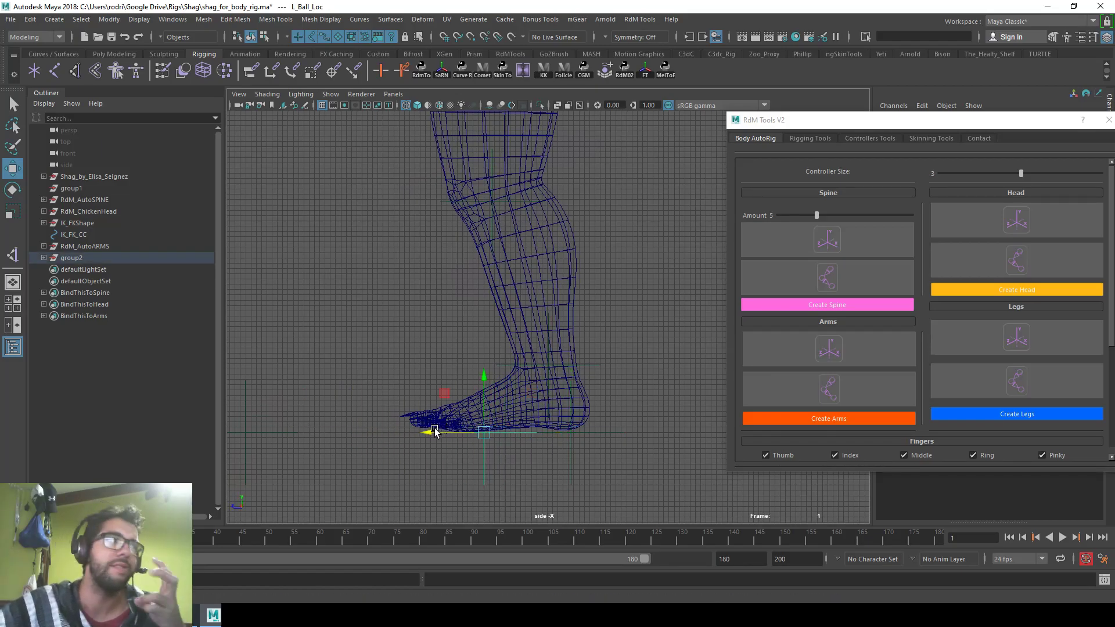
Move L_EndFoot_LOC back along the ground and refine its position under the toes
click(248, 430)
alt+middle_drag(249, 433, 303, 431)
drag(244, 429, 435, 431)
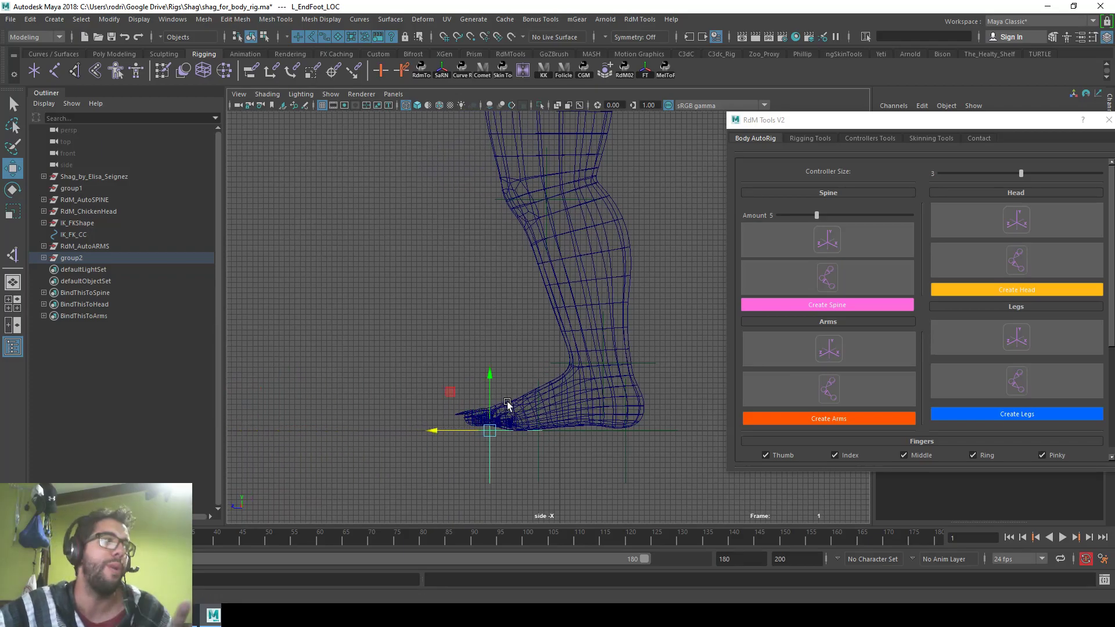
alt+middle_drag(495, 429, 472, 357)
alt+right_drag(472, 358, 551, 409)
alt+middle_drag(521, 427, 502, 447)
alt+right_drag(465, 398, 542, 423)
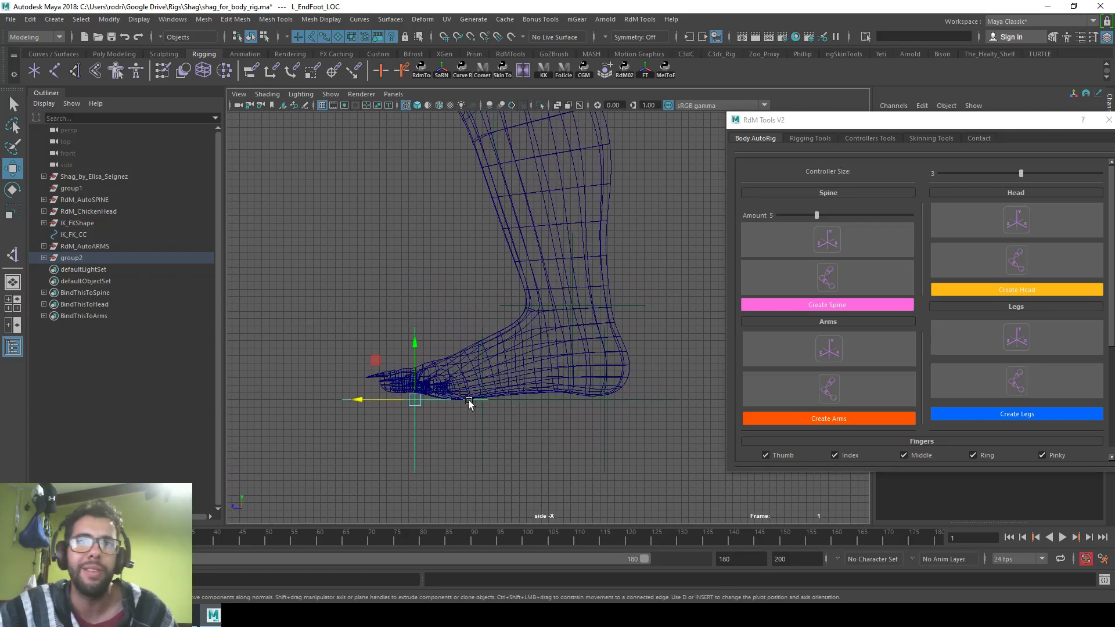
alt+middle_drag(479, 402, 496, 395)
drag(372, 400, 355, 393)
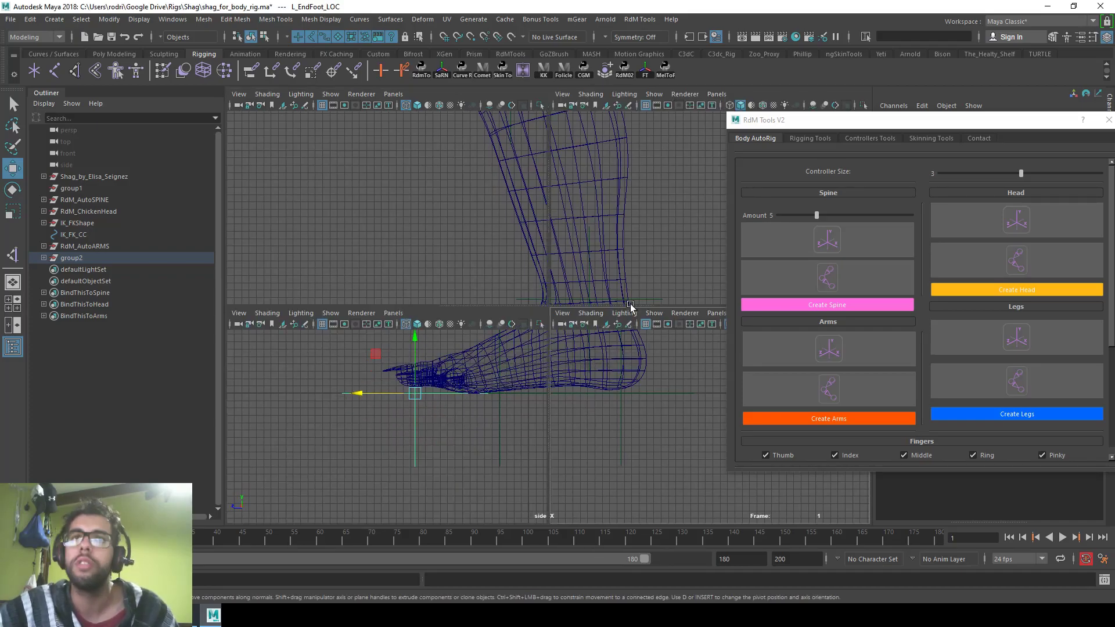
Return to the perspective view and generate the left leg joints from the locators
key(space)
key(space)
alt+drag(610, 330, 713, 330)
alt+middle_drag(459, 380, 518, 366)
alt+right_drag(518, 366, 588, 367)
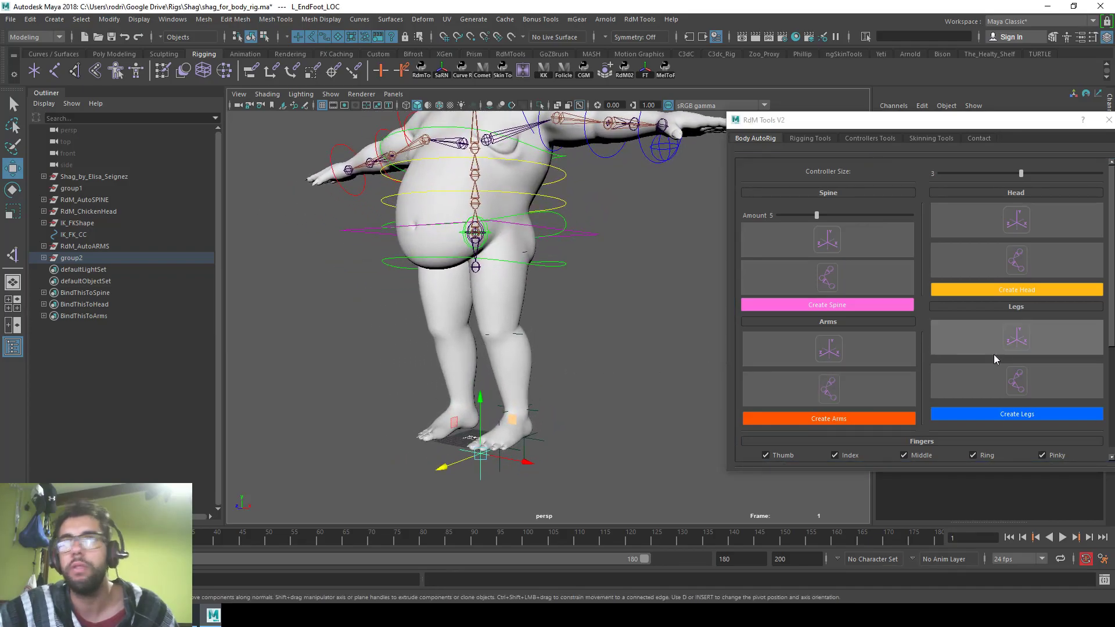
click(1010, 391)
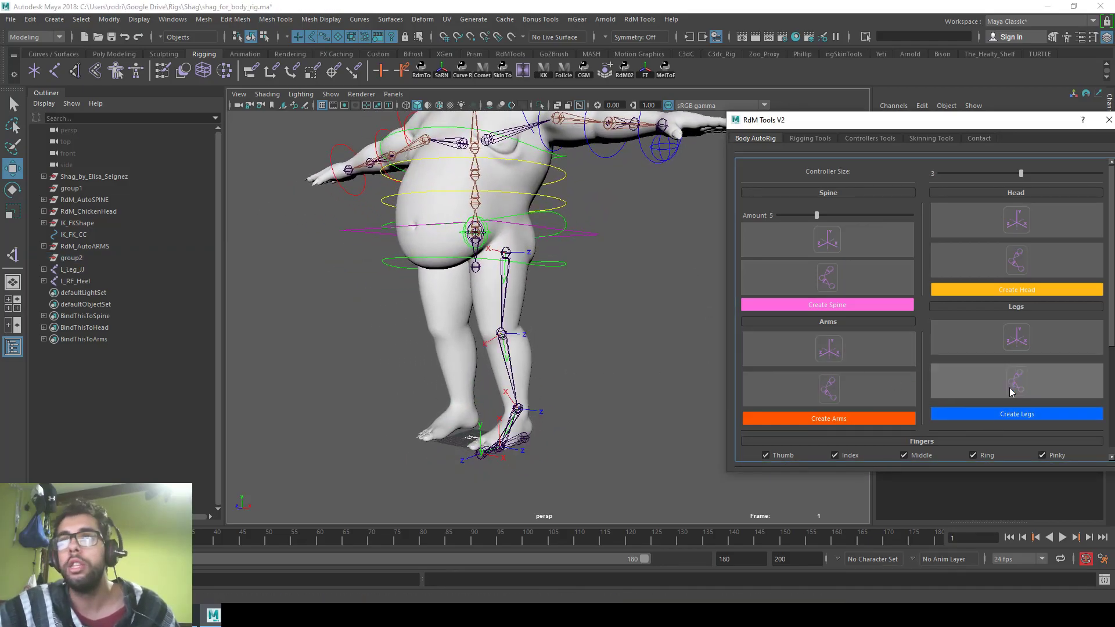
Examine the placement and axis orientation of the generated left leg joints from several angles
alt+drag(545, 342, 558, 315)
alt+drag(577, 318, 461, 331)
click(598, 251)
click(592, 249)
drag(536, 248, 659, 289)
click(589, 340)
alt+drag(560, 343, 575, 372)
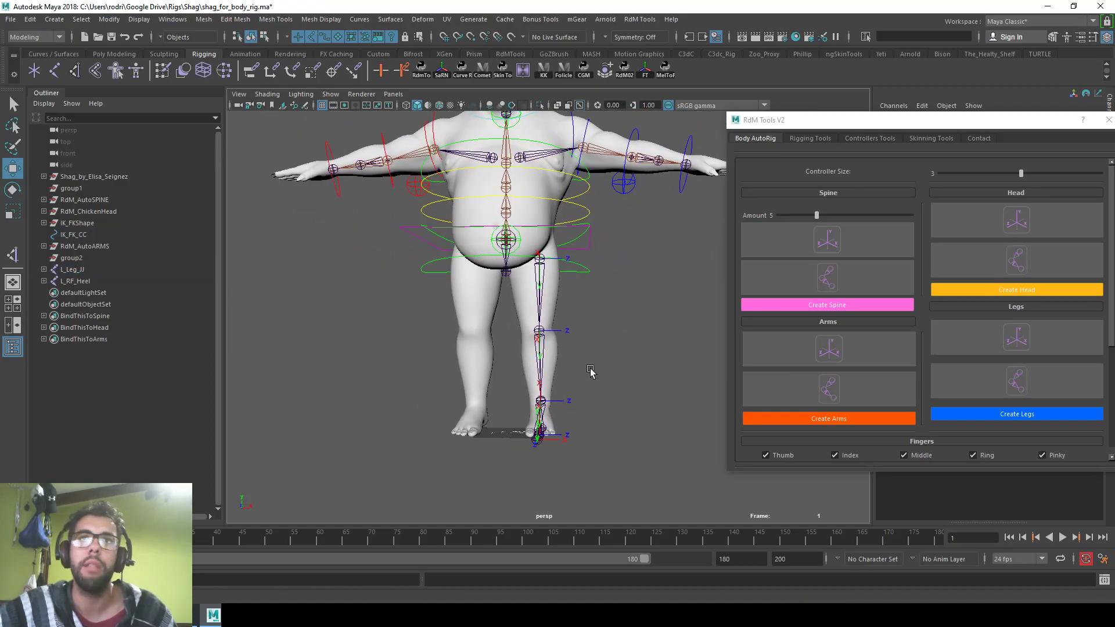
Create the legs rig with a controller size of 3 and try IK_FK_CC's Left and Right Leg IKFK switches
click(1029, 411)
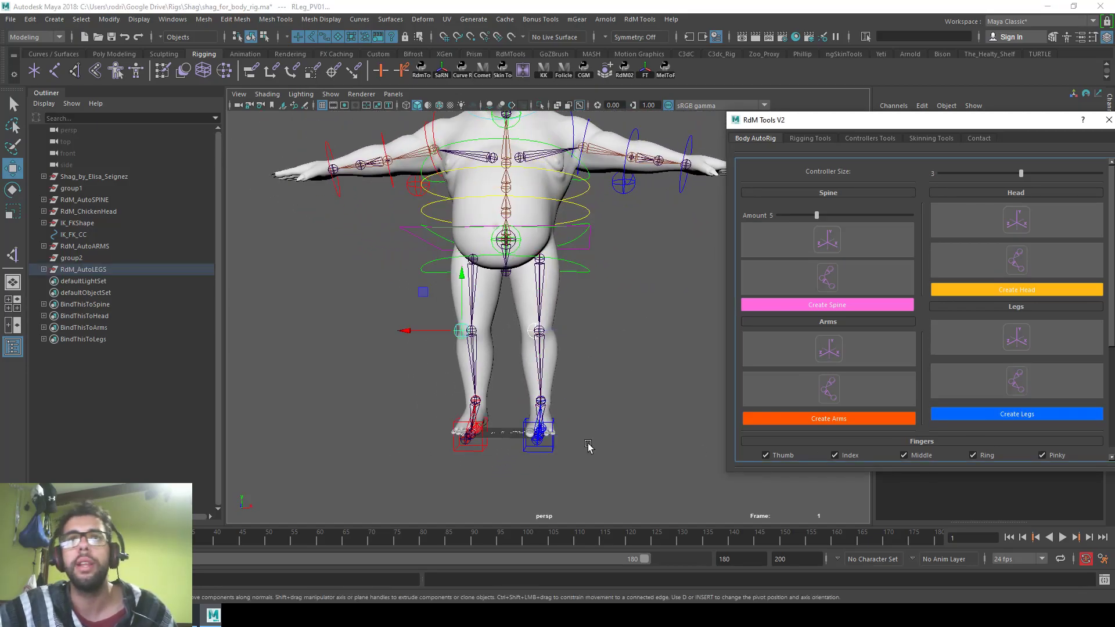
alt+drag(586, 401, 510, 413)
click(509, 415)
drag(1030, 124, 987, 358)
drag(1044, 248, 1045, 241)
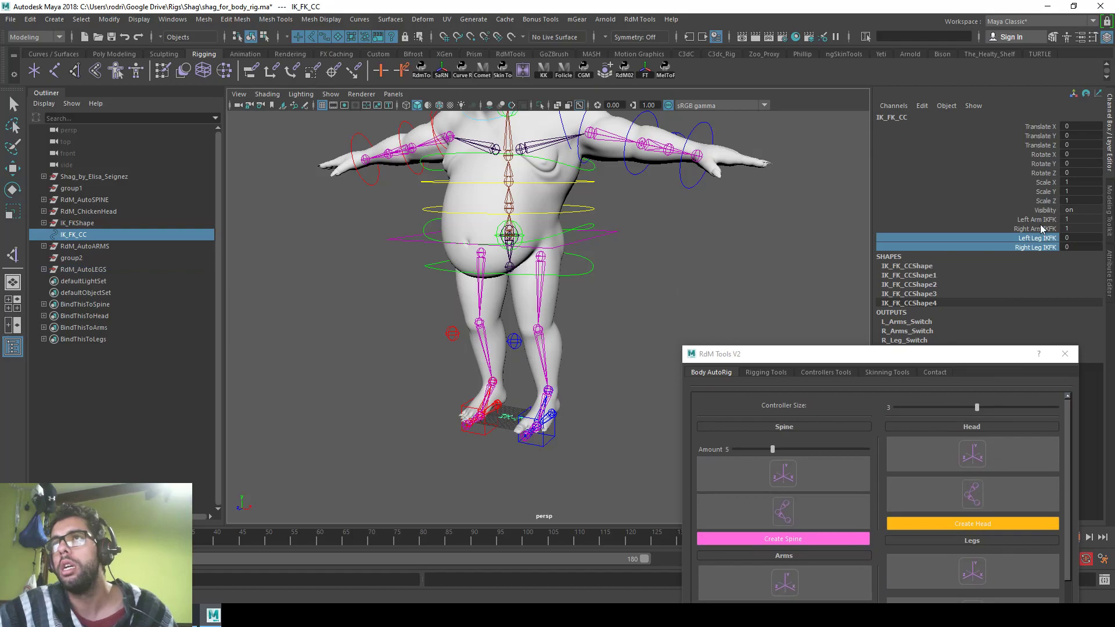
middle_drag(566, 285, 615, 283)
alt+drag(605, 302, 584, 309)
click(606, 318)
Undo the leg IKFK switch and the creation of the legs rig
key(ctrl+z)
key(ctrl+z)
key(ctrl+z)
key(ctrl+z)
Set the controller size to 4 and create the legs rig
drag(988, 398, 1012, 406)
drag(926, 357, 900, 189)
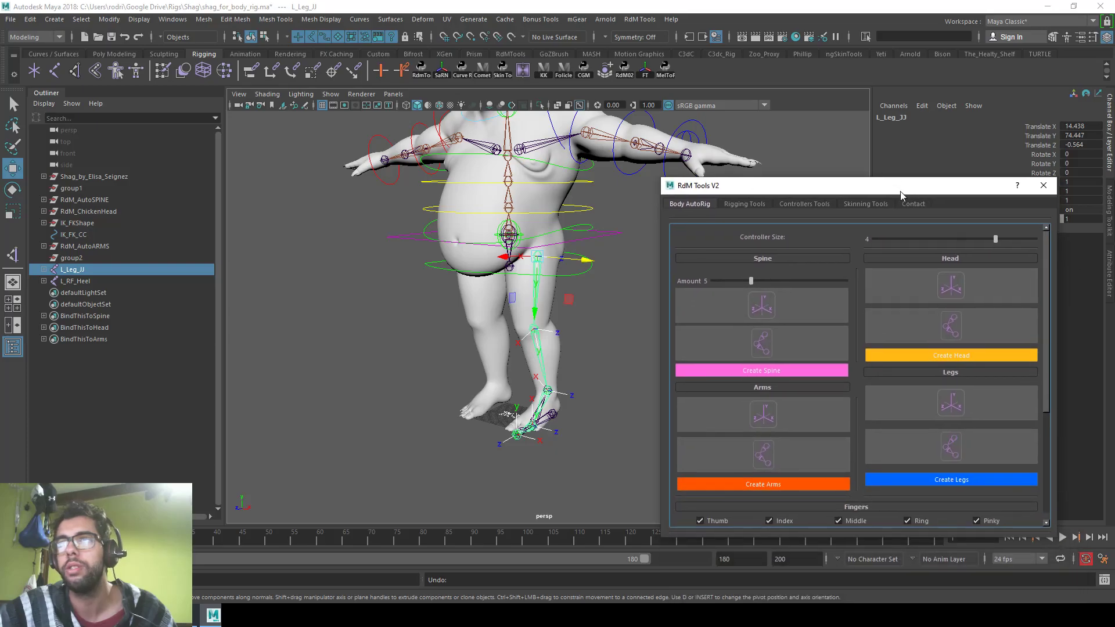
click(959, 481)
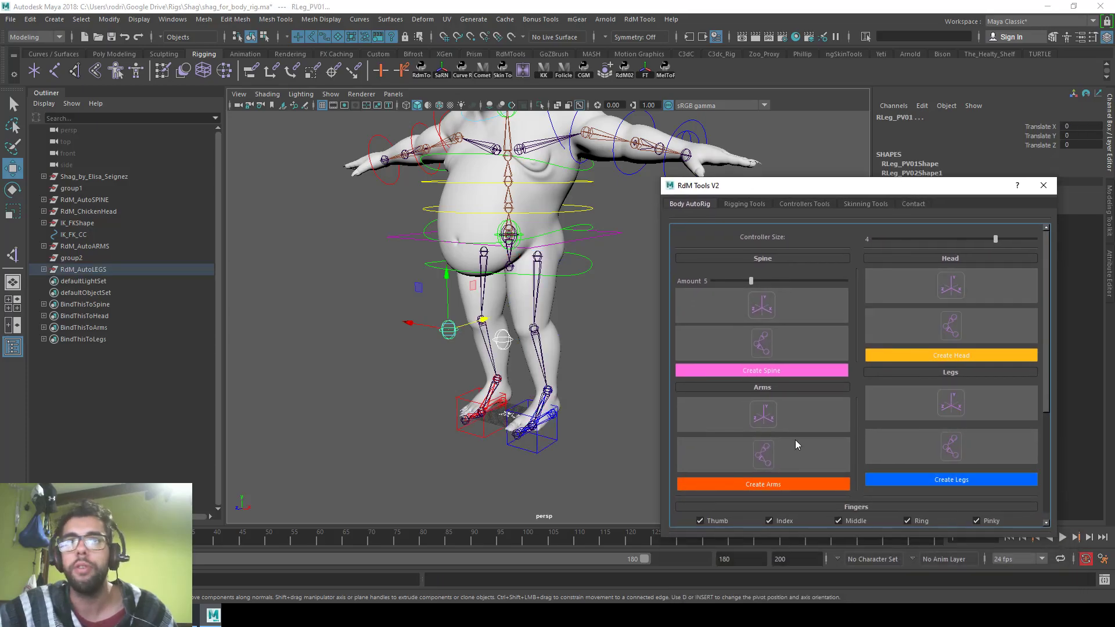
Select IK_FK_CC and switch its Left Leg IKFK and Right Leg IKFK channels to FK
click(499, 414)
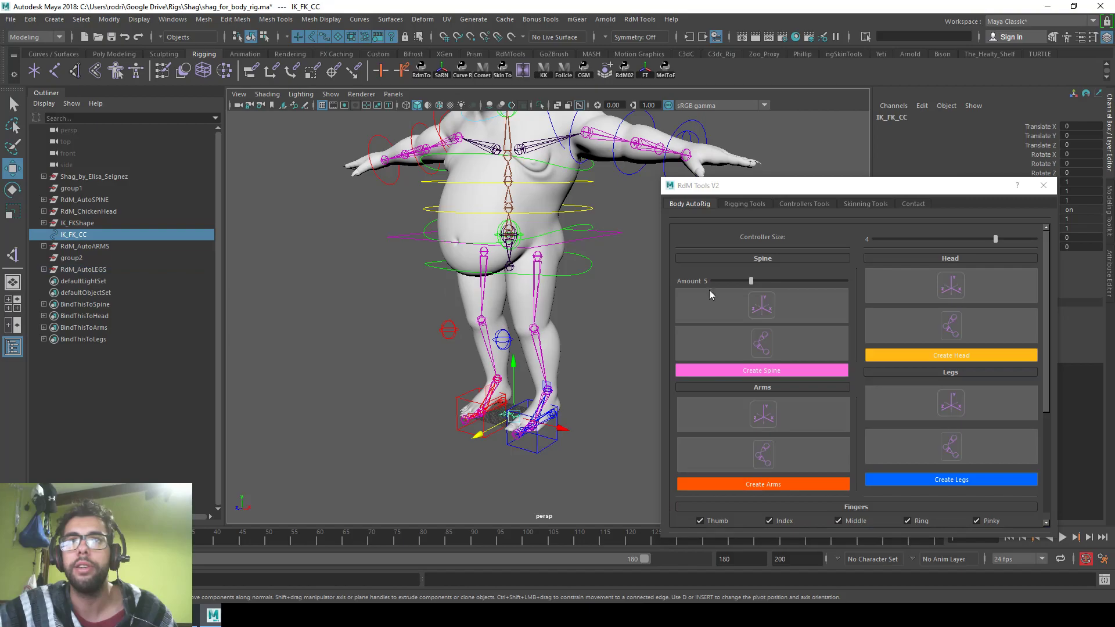
drag(987, 186, 1048, 249)
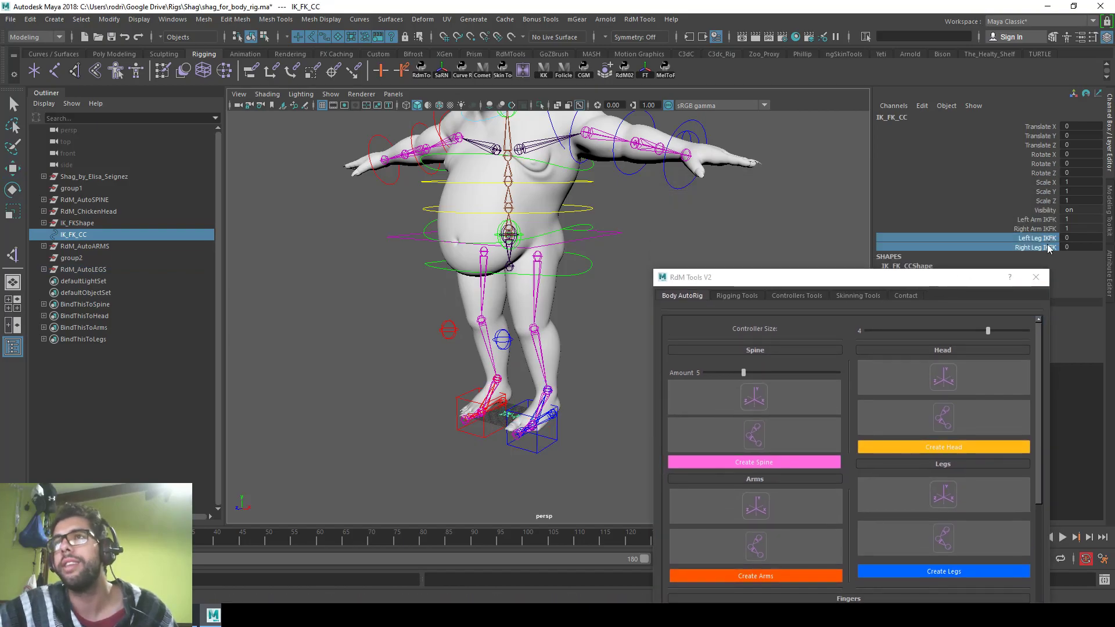
middle_drag(622, 253, 726, 235)
Select the left and right upper-leg FK controls by going up the hierarchy from the knees, and isolate them
alt+drag(505, 308, 536, 313)
alt+right_drag(536, 313, 597, 334)
click(539, 334)
key(w)
shift+click(425, 341)
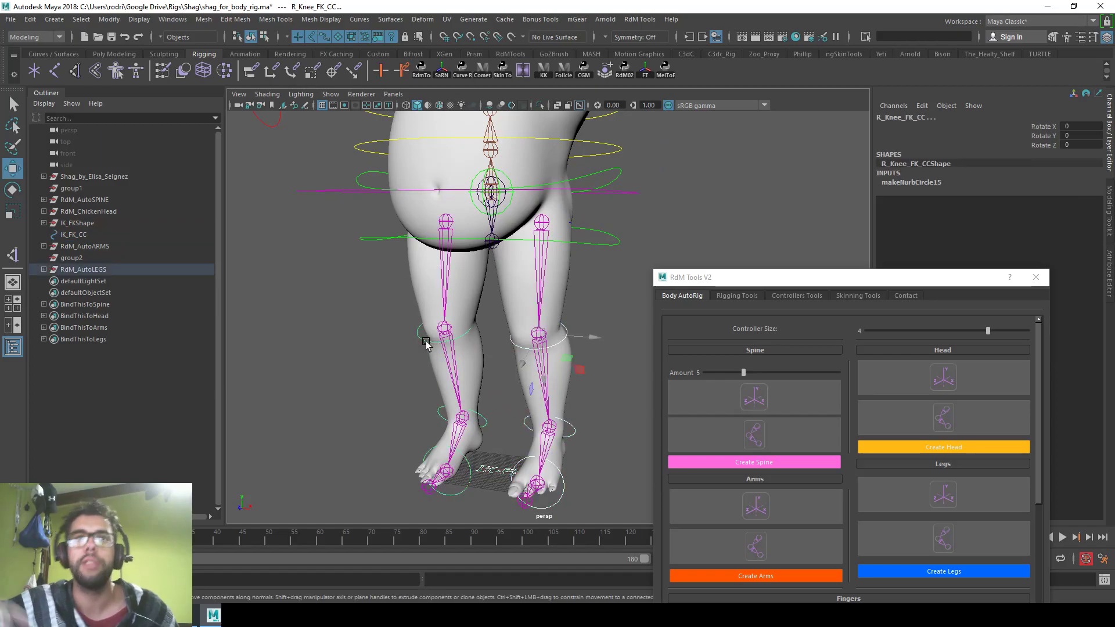
key(Up)
key(Up)
key(ctrl+1)
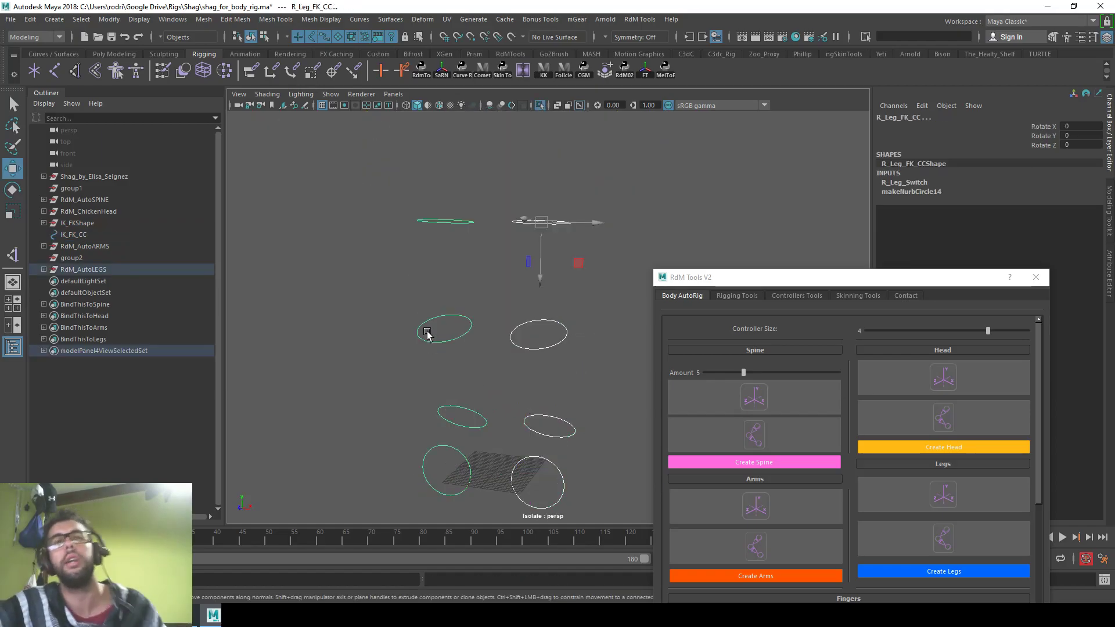
Enlarge both upper-leg FK controls by scaling their CVs, leave isolation, and move the CVs down around the thighs
scroll(425, 343, down, 2)
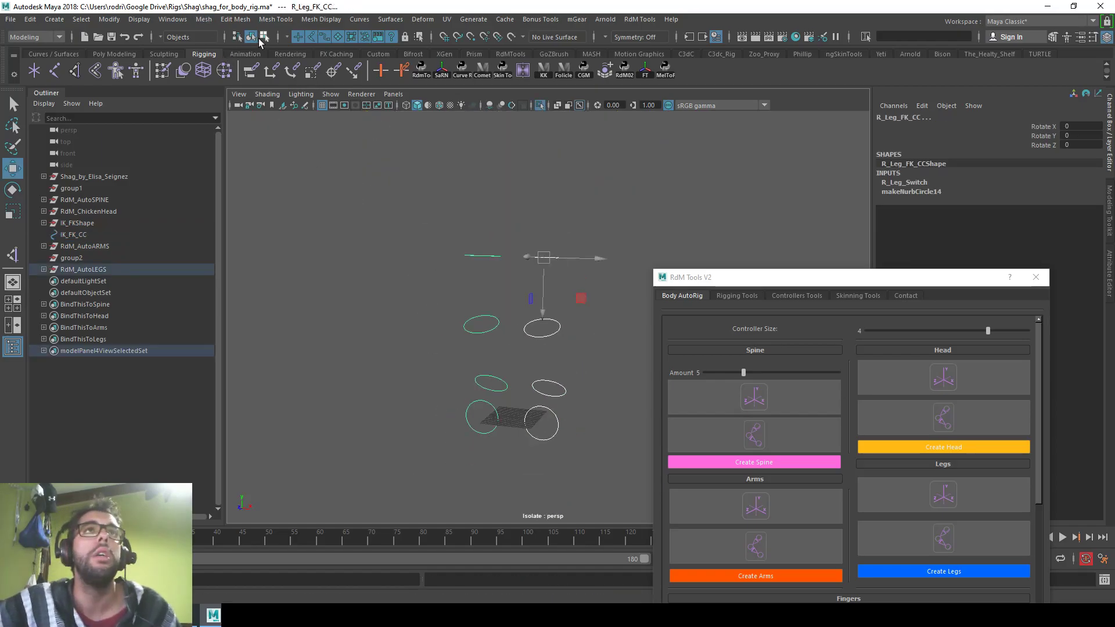
click(260, 38)
drag(429, 207, 630, 293)
key(ctrl+1)
key(r)
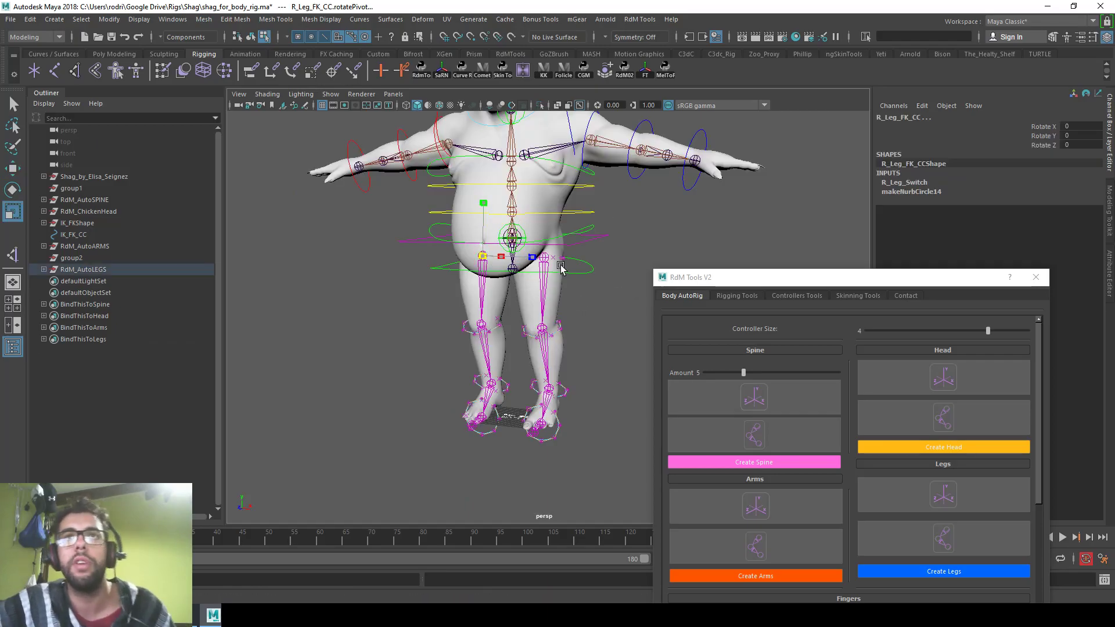
key(ctrl+1)
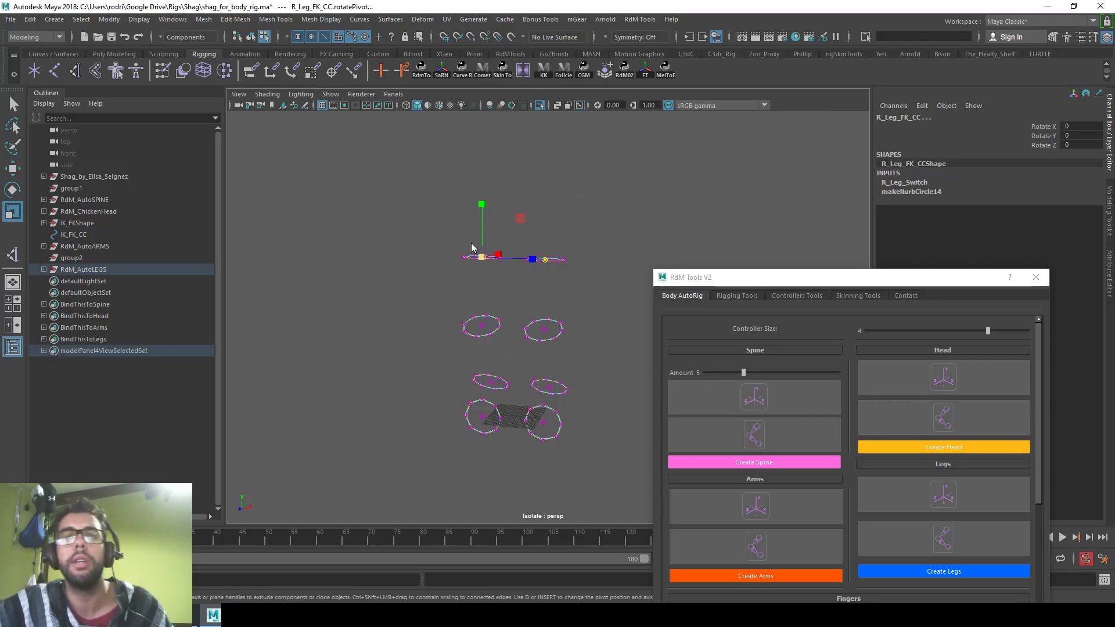
right_drag(471, 248, 405, 246)
drag(452, 243, 680, 294)
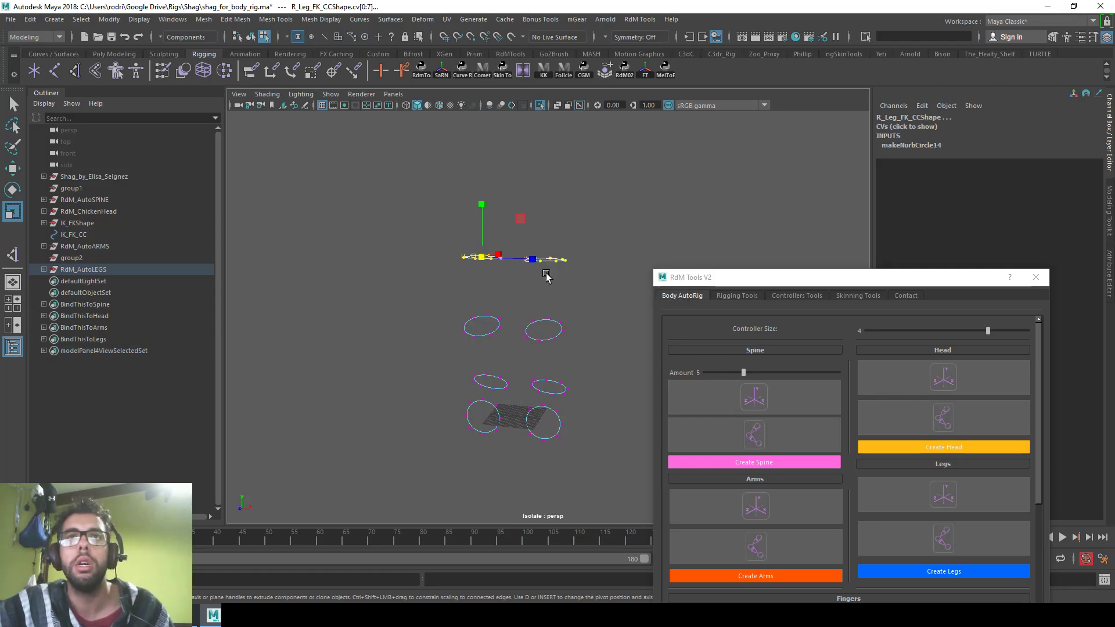
drag(486, 255, 456, 235)
key(ctrl+1)
key(w)
drag(511, 202, 511, 226)
Scale the CVs of the left and right knee FK controls to fit around the knees, and return to object selection
alt+drag(497, 275, 561, 325)
click(561, 328)
shift+click(496, 326)
ctrl+right_drag(496, 327, 477, 328)
key(r)
drag(474, 325, 507, 327)
right_drag(559, 307, 516, 319)
click(643, 250)
Move the IK_FK_CC control forward in front of the feet to about 7.7 in Translate Z, and delete group2
alt+middle_drag(516, 319, 492, 380)
click(497, 458)
key(w)
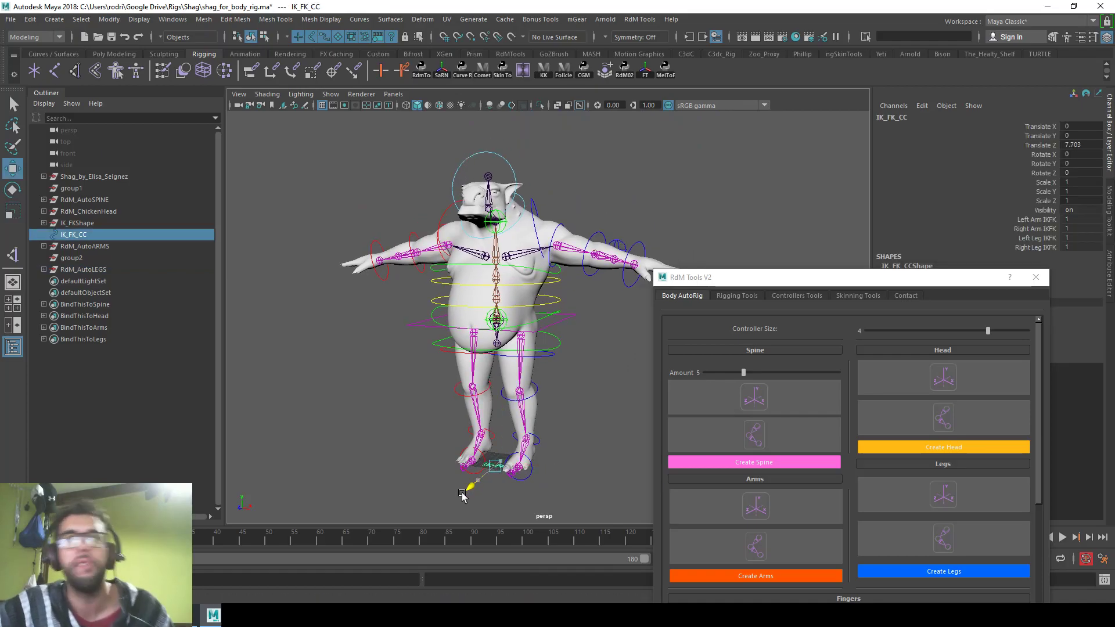
click(131, 257)
key(Delete)
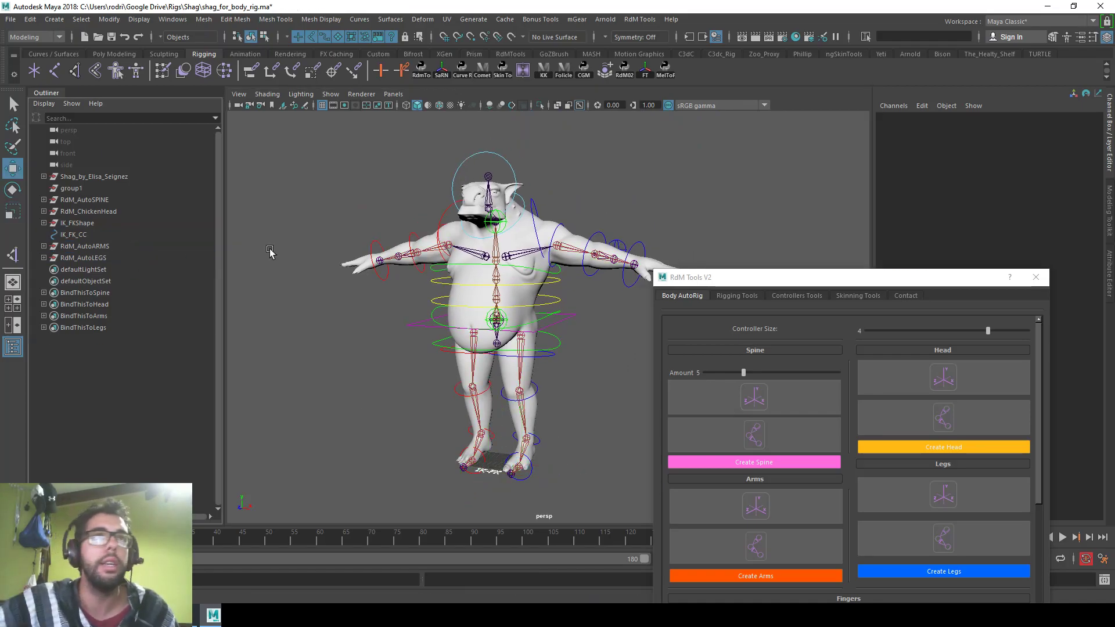
Replace the default character name for the connected rig with the name copied from the Shag model's top group
drag(784, 277, 841, 81)
scroll(892, 312, down, 4)
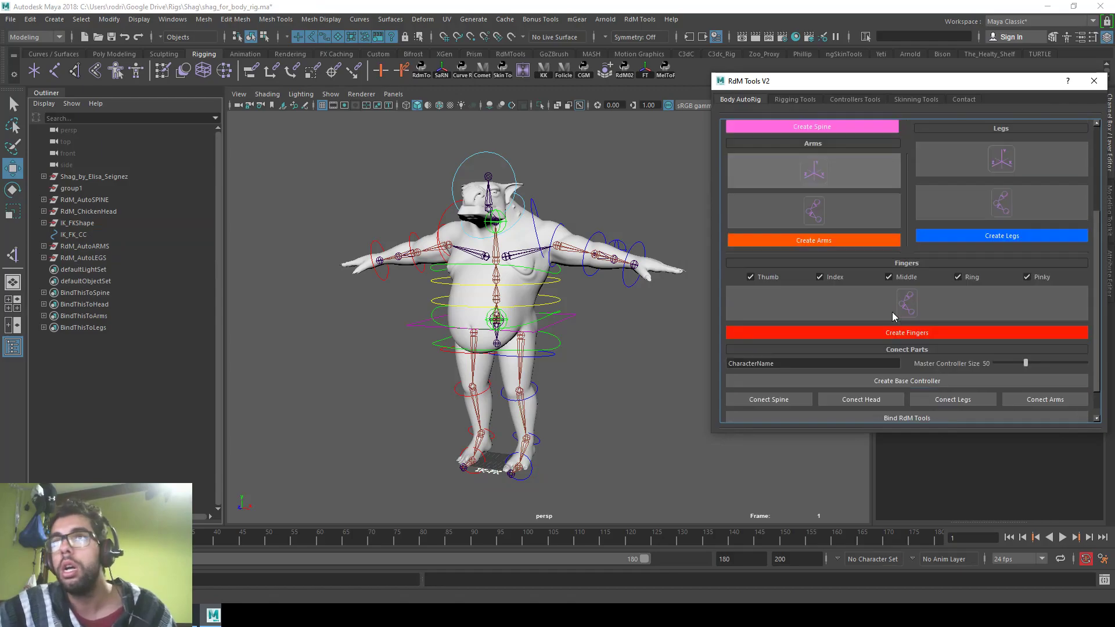
alt+middle_drag(509, 286, 522, 273)
alt+drag(523, 273, 476, 295)
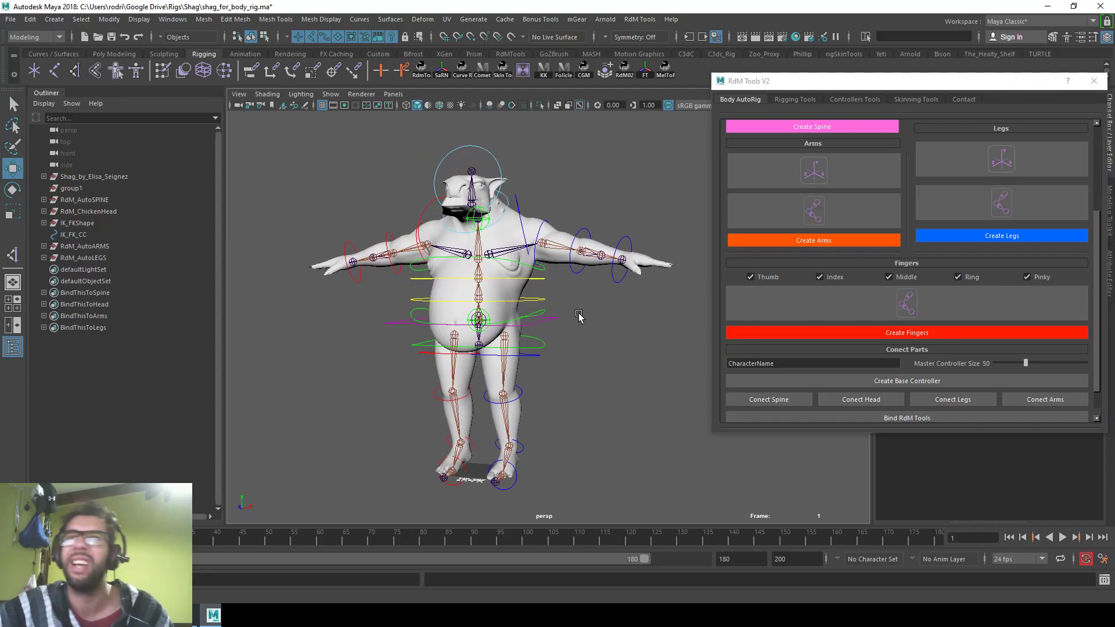
alt+middle_drag(577, 312, 588, 312)
alt+right_drag(588, 312, 530, 315)
alt+drag(529, 315, 524, 317)
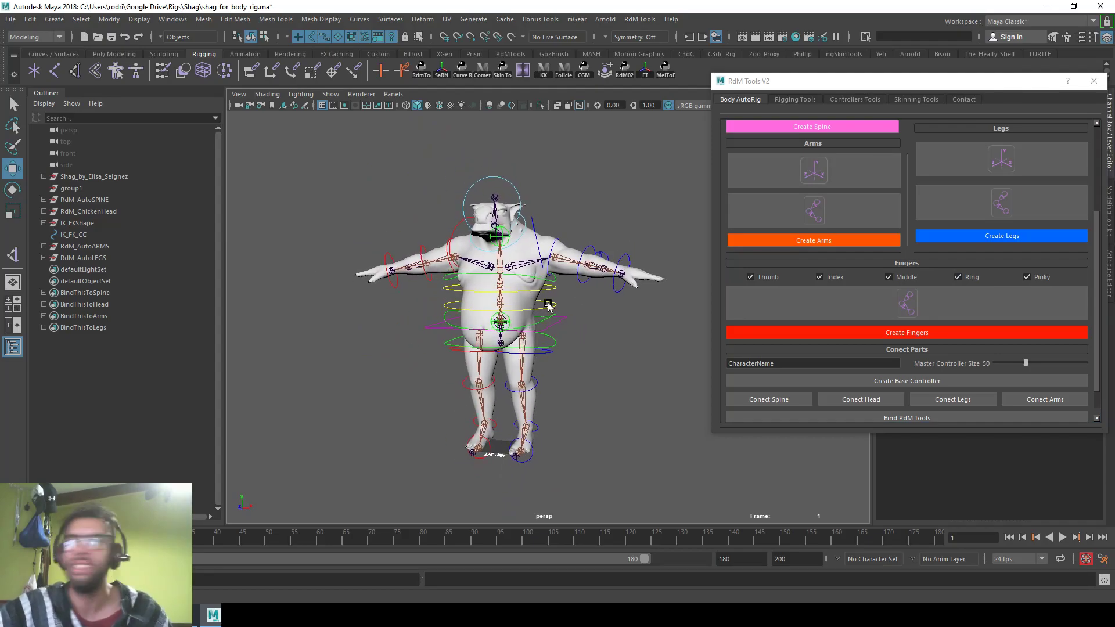
click(818, 362)
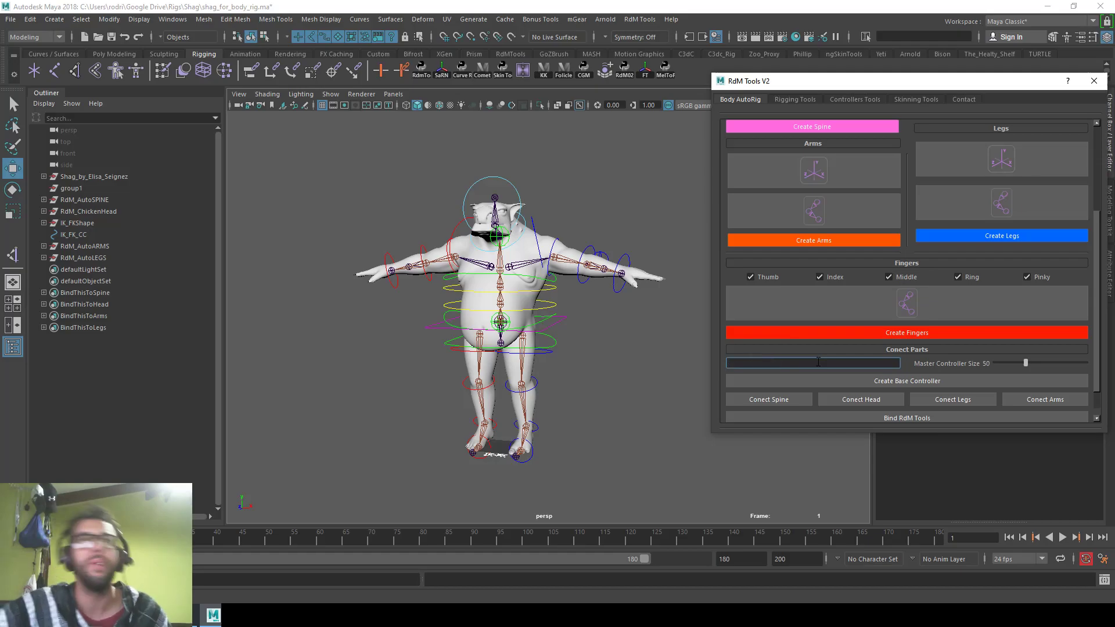
double_click(102, 177)
key(ctrl+c)
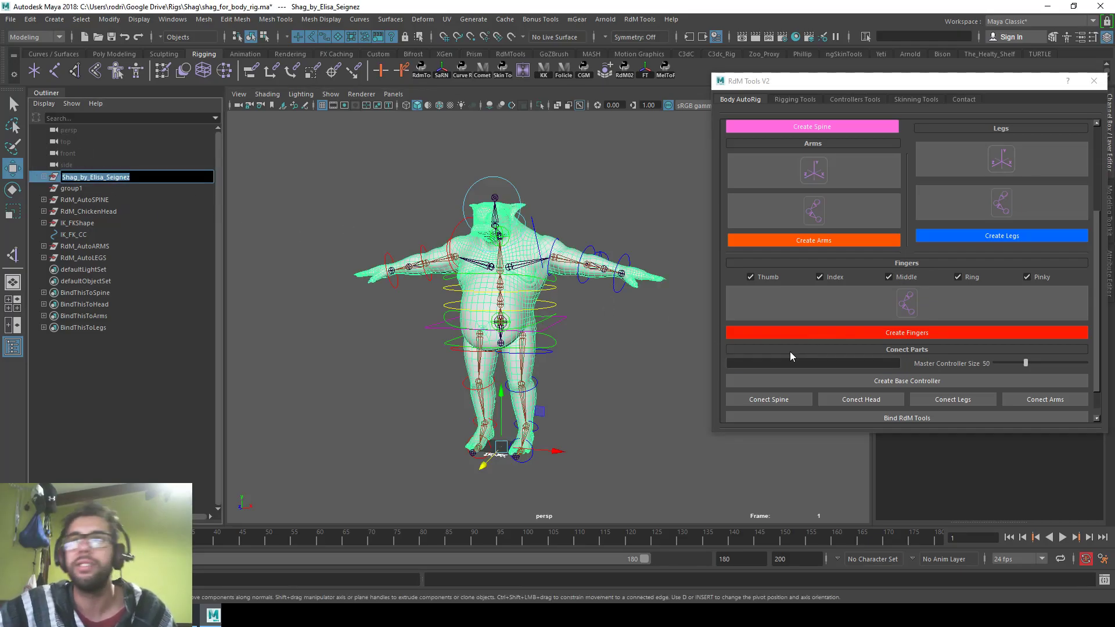
click(779, 363)
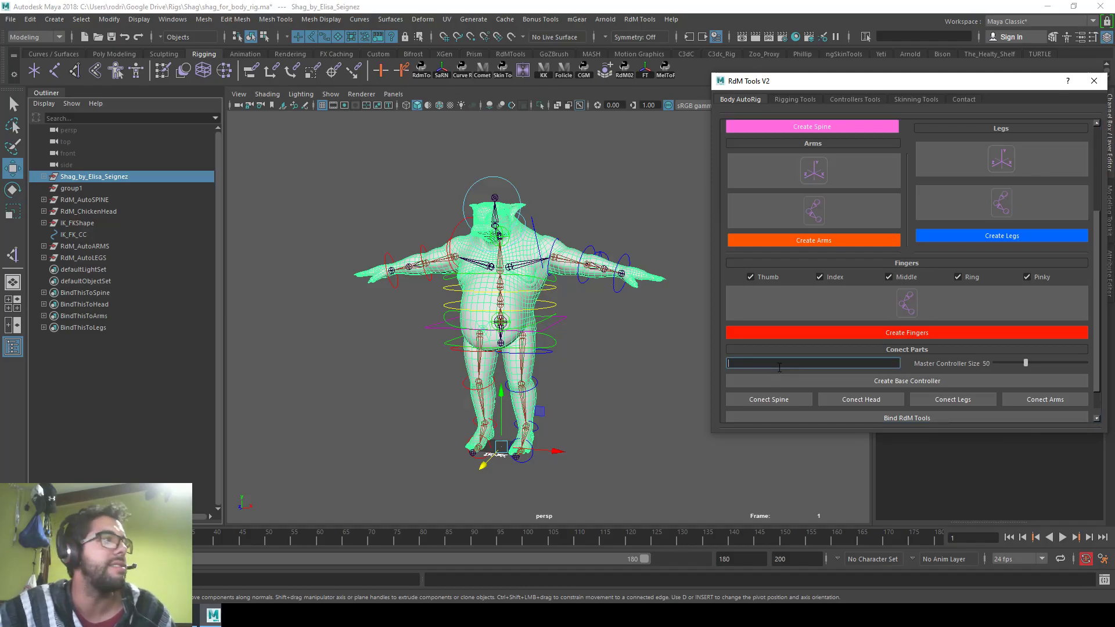
key(ctrl+v)
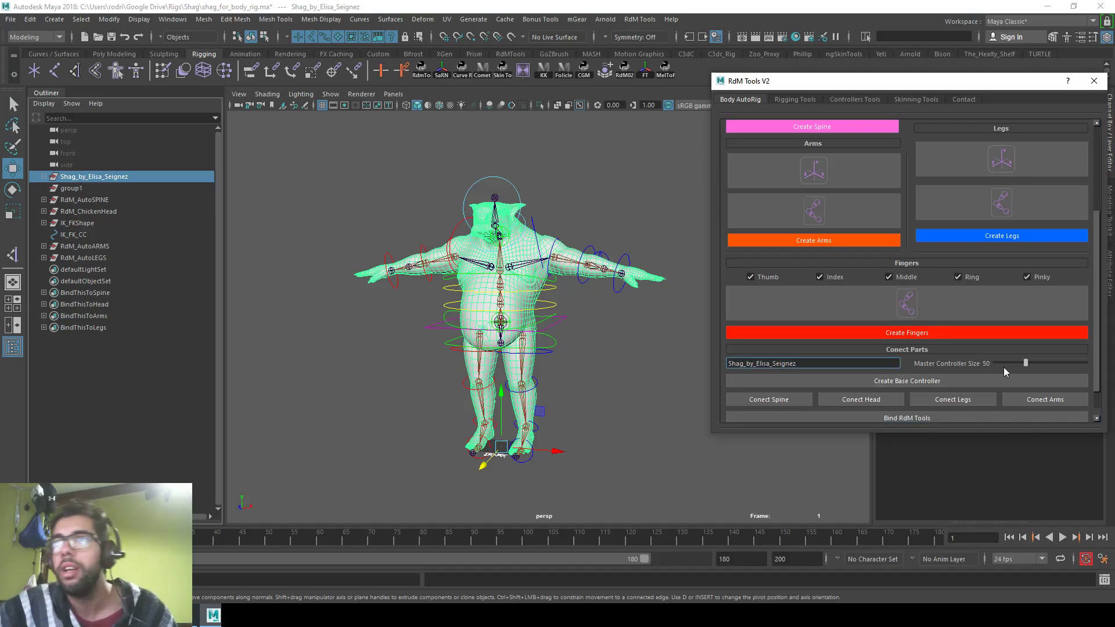
Set the Master Controller Size to 111 and create the base controller
drag(1026, 366, 1087, 367)
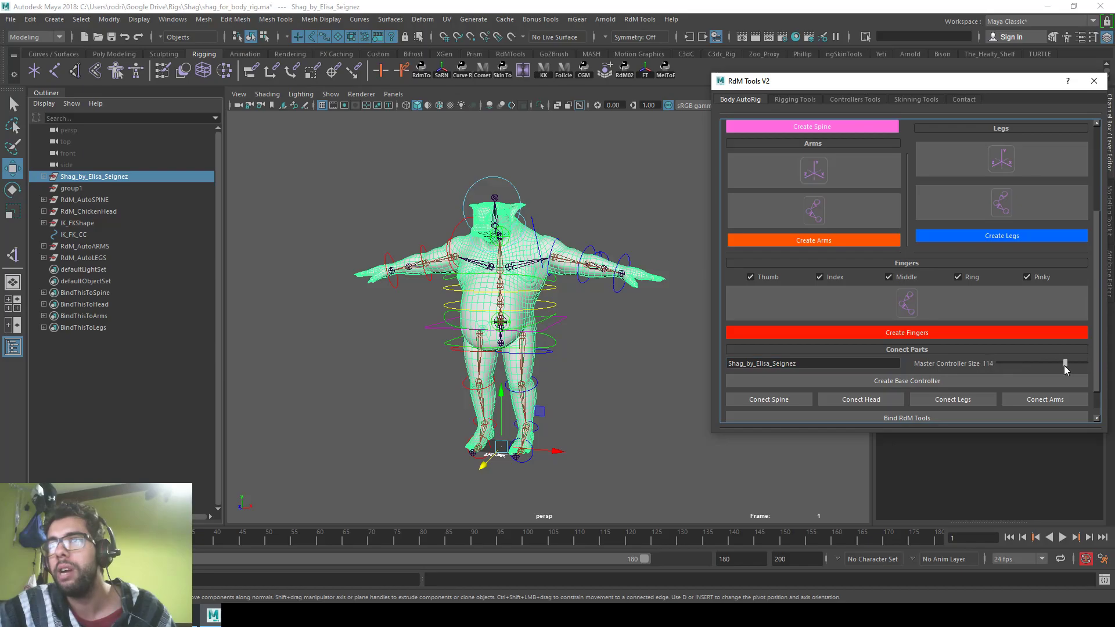
mouse_move(591, 372)
alt+mouse_down()
mouse_move(572, 366)
mouse_move(593, 360)
alt+mouse_up()
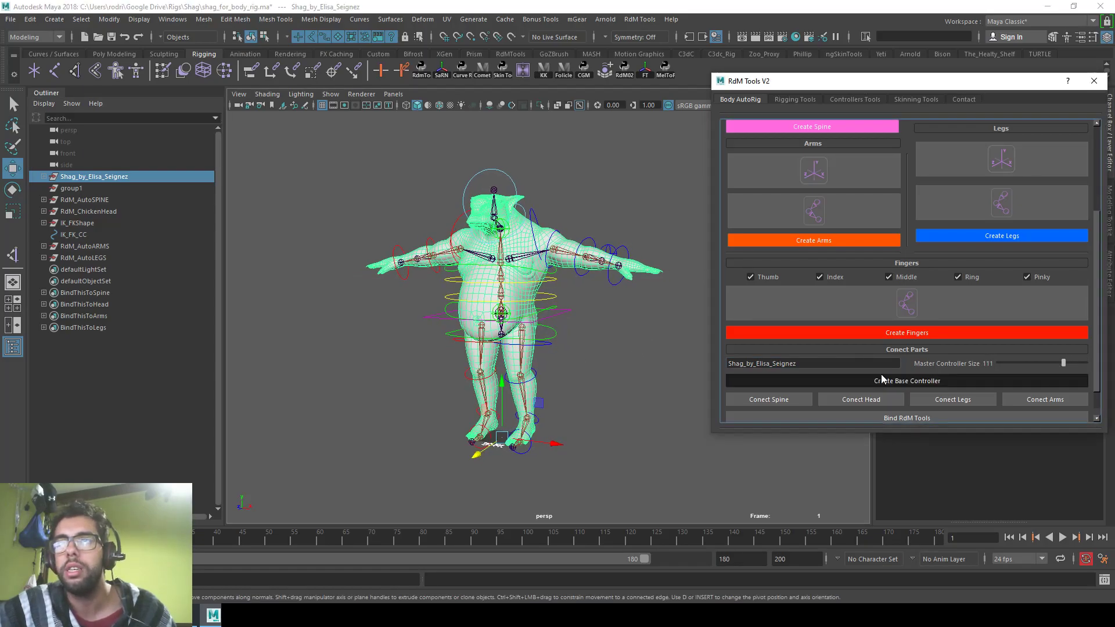
click(882, 380)
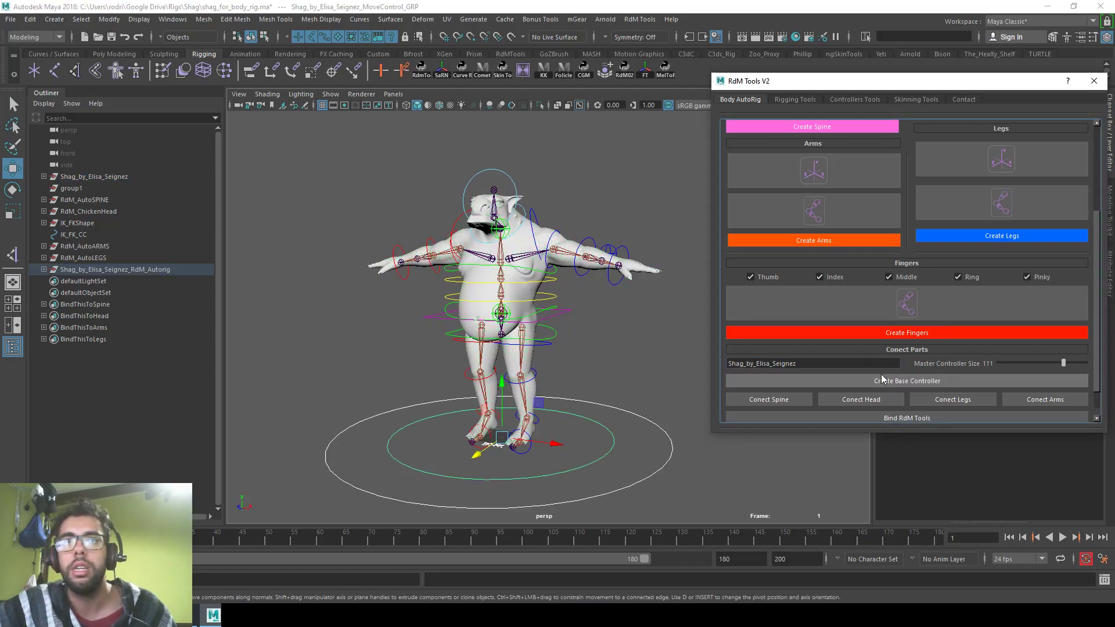
Connect the spine, head, legs and arms to the base rig, and bind the Shag_body mesh with Bind RdM Tools
scroll(845, 386, down, 1)
click(789, 377)
click(846, 375)
click(939, 375)
click(1039, 373)
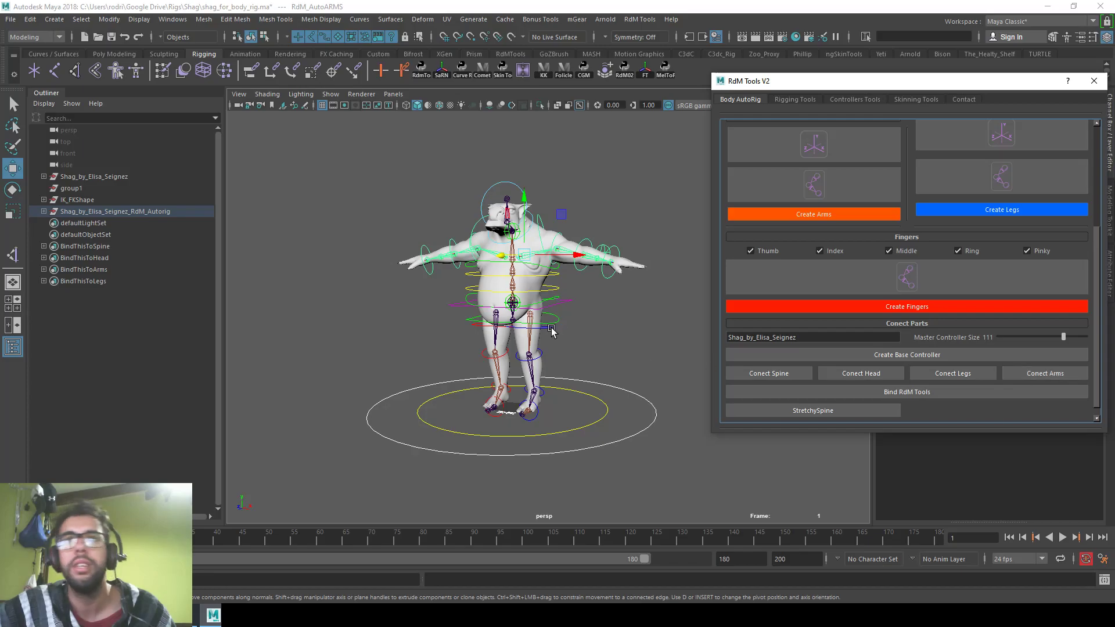
click(525, 289)
click(921, 393)
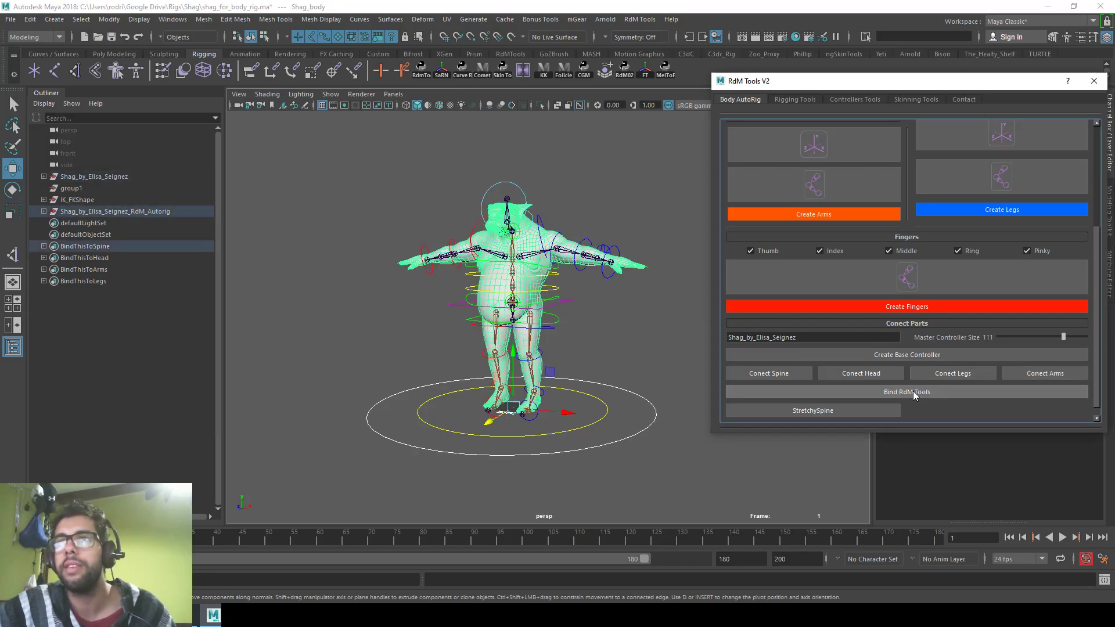
Delete the leftover IK_FKShape and group1 groups from the scene
click(109, 200)
key(Delete)
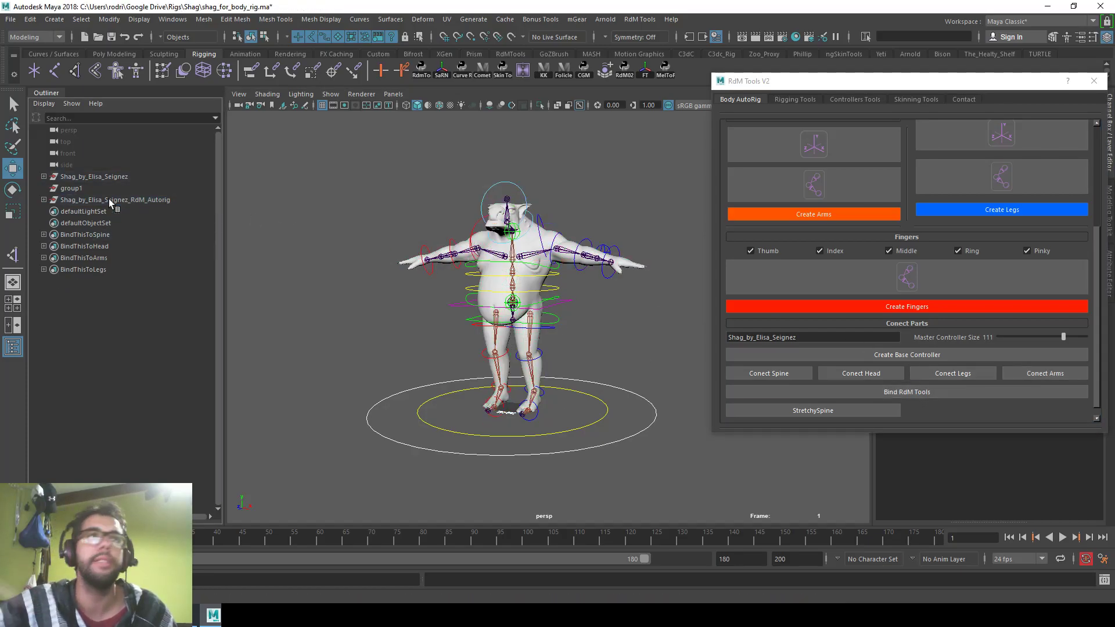
click(101, 189)
key(Delete)
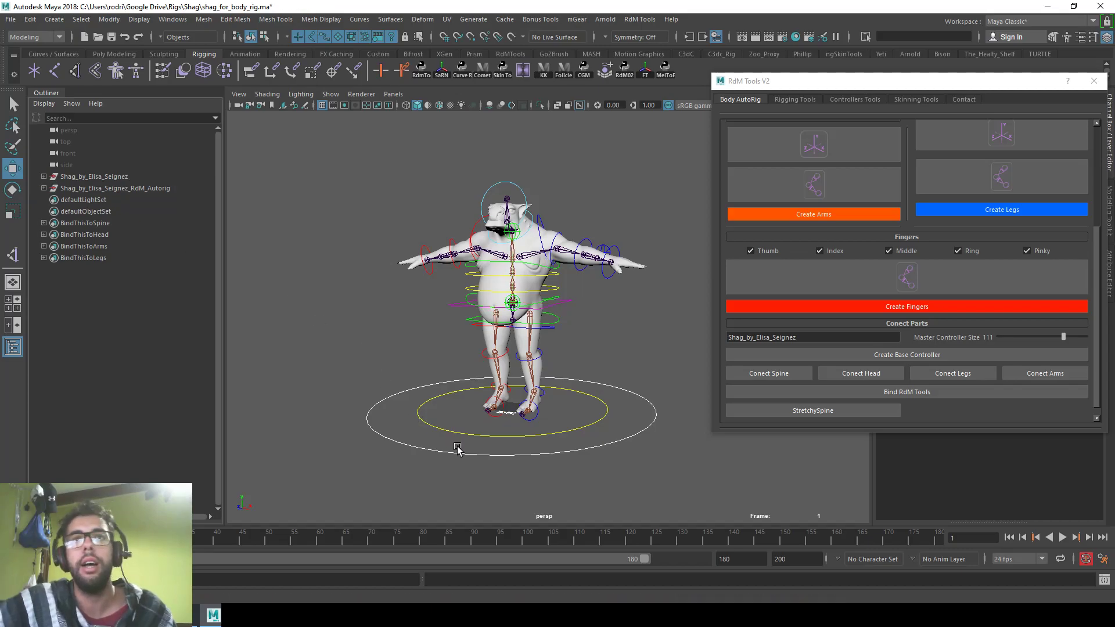
Try moving the base controller upward to test the bound rig, and undo the move
click(506, 425)
drag(512, 407, 523, 311)
key(ctrl+z)
Select the Shag_body mesh and unbind its skin
click(544, 289)
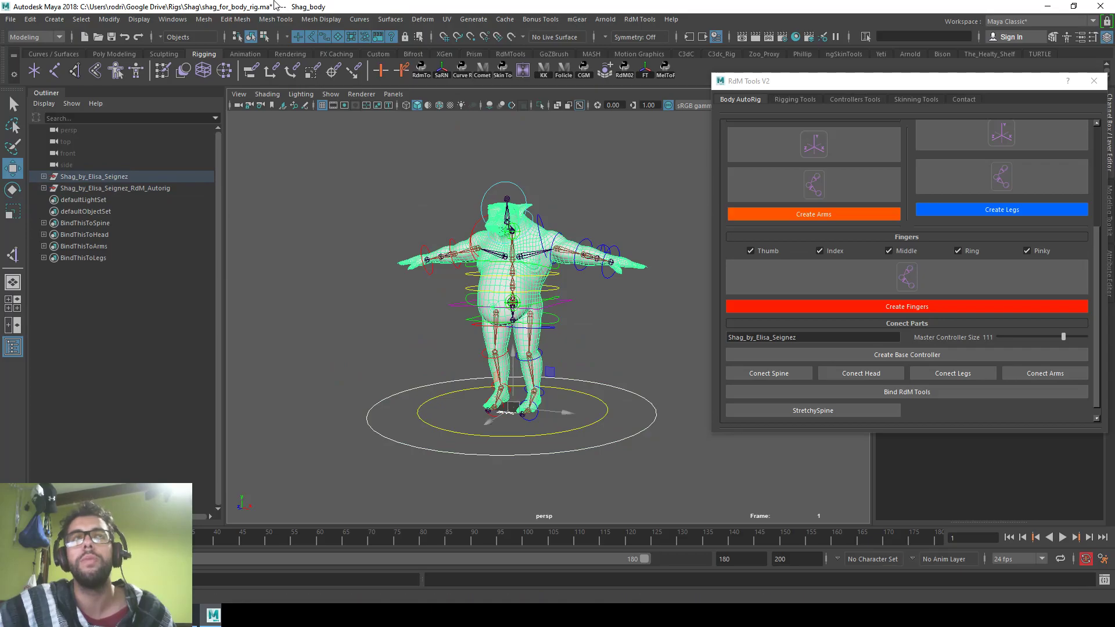
key(space)
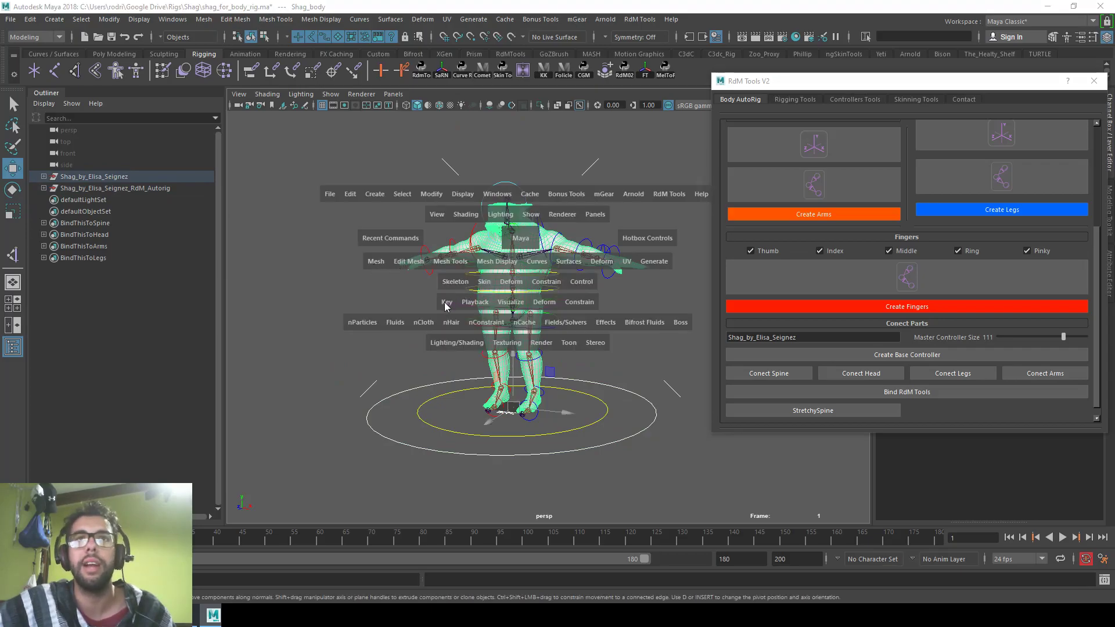
click(488, 282)
click(515, 336)
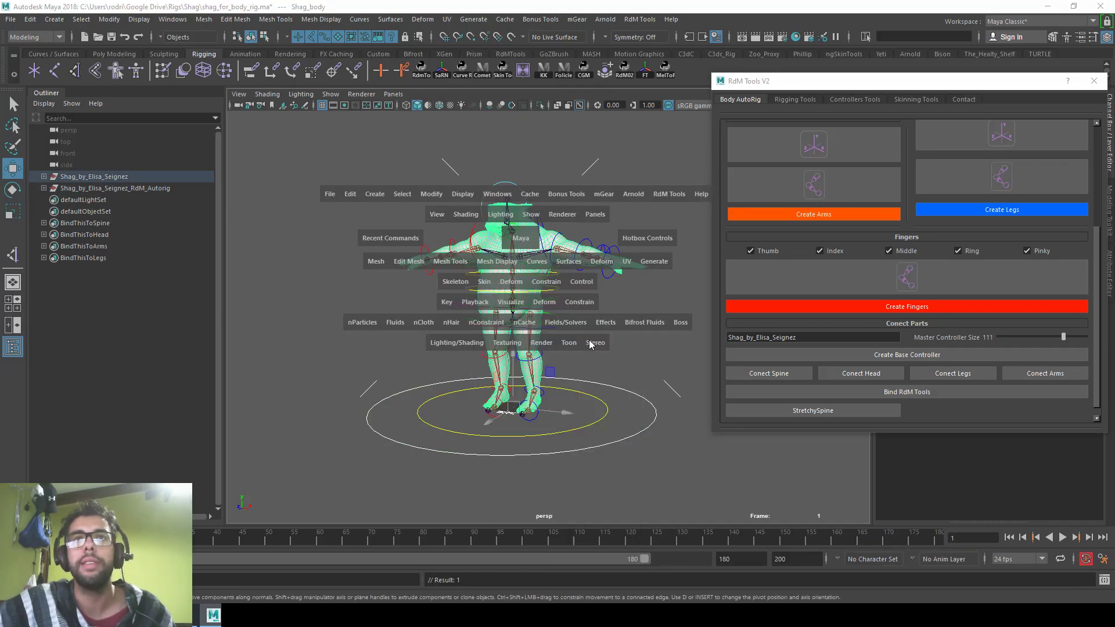
Try rotating the Head_CC controller and undo the rotation
alt+drag(550, 302, 563, 313)
mouse_move(563, 314)
alt+right_down()
mouse_move(614, 331)
mouse_move(549, 306)
alt+right_up()
click(523, 183)
key(e)
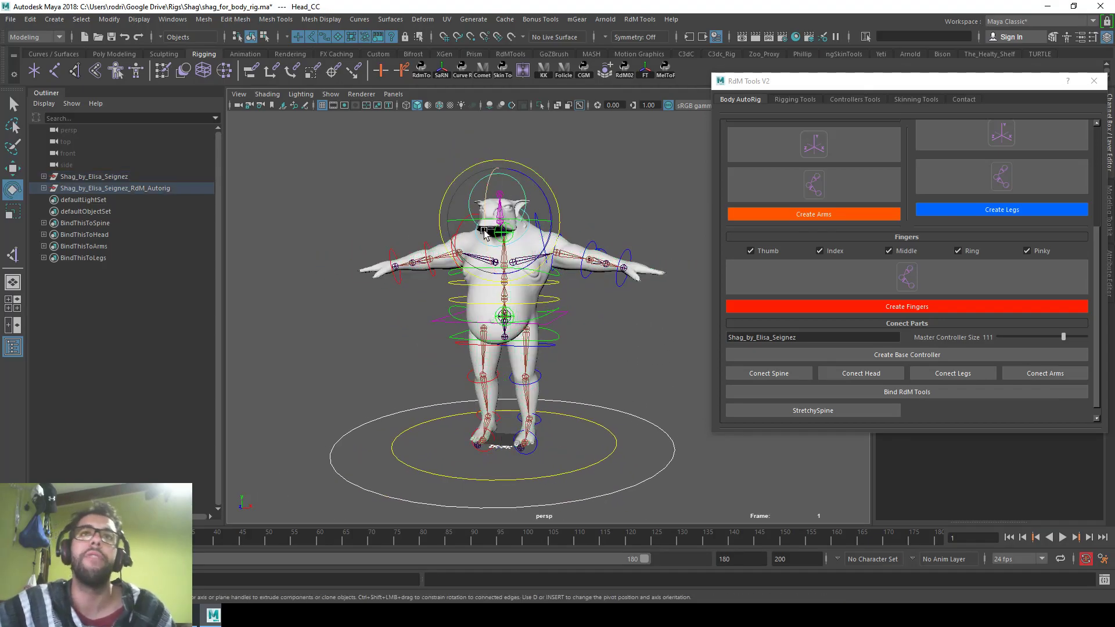
key(ctrl+z)
Examine the assembled body rig from several angles and review the body autorig options
drag(851, 86, 774, 119)
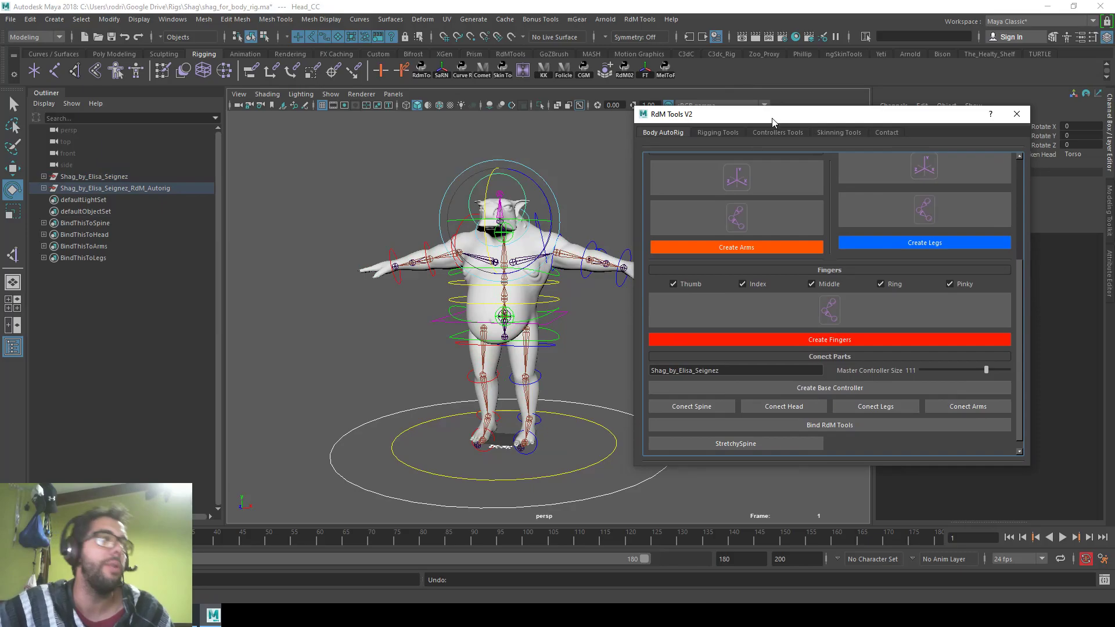
alt+drag(541, 238, 720, 263)
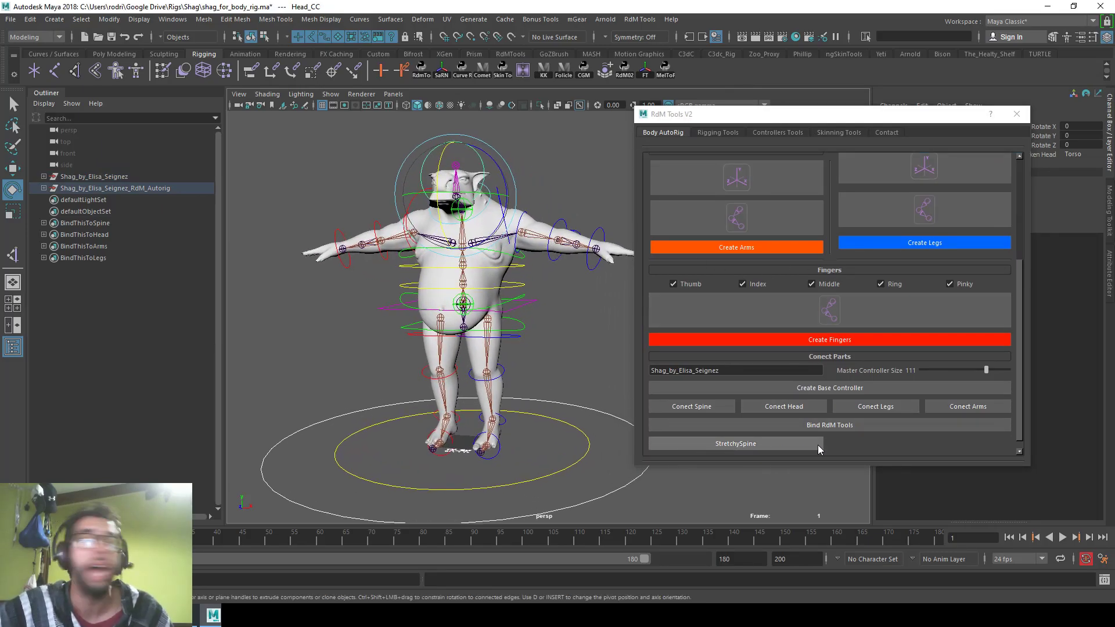
scroll(820, 357, up, 4)
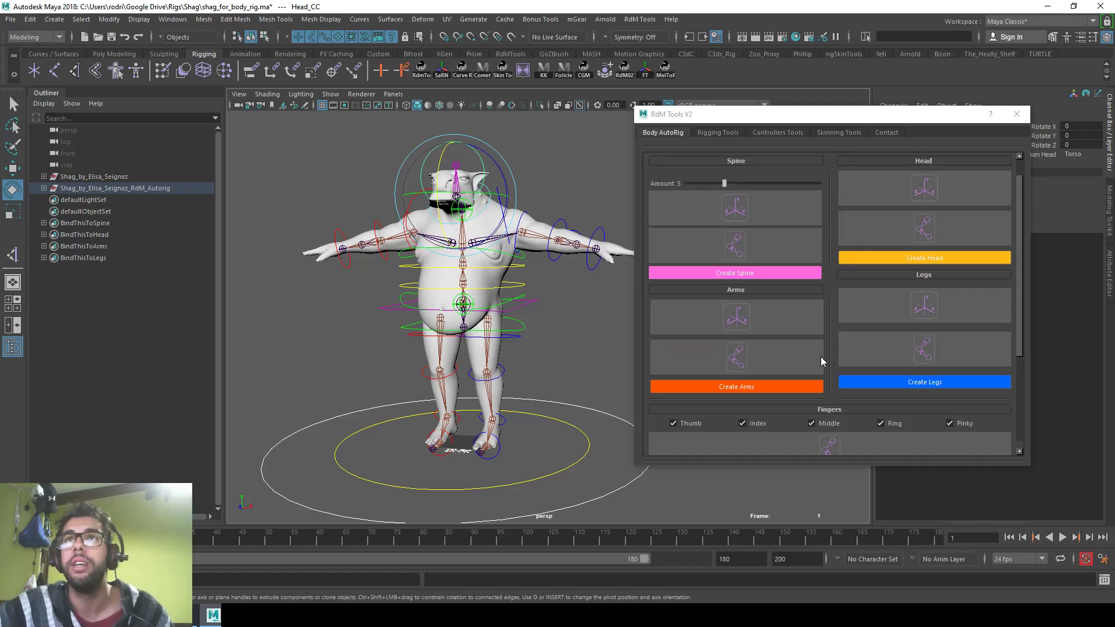
scroll(820, 357, up, 1)
alt+middle_drag(590, 293, 579, 327)
alt+drag(579, 327, 538, 338)
alt+right_drag(538, 338, 540, 309)
alt+middle_drag(540, 309, 540, 264)
alt+right_drag(540, 263, 479, 265)
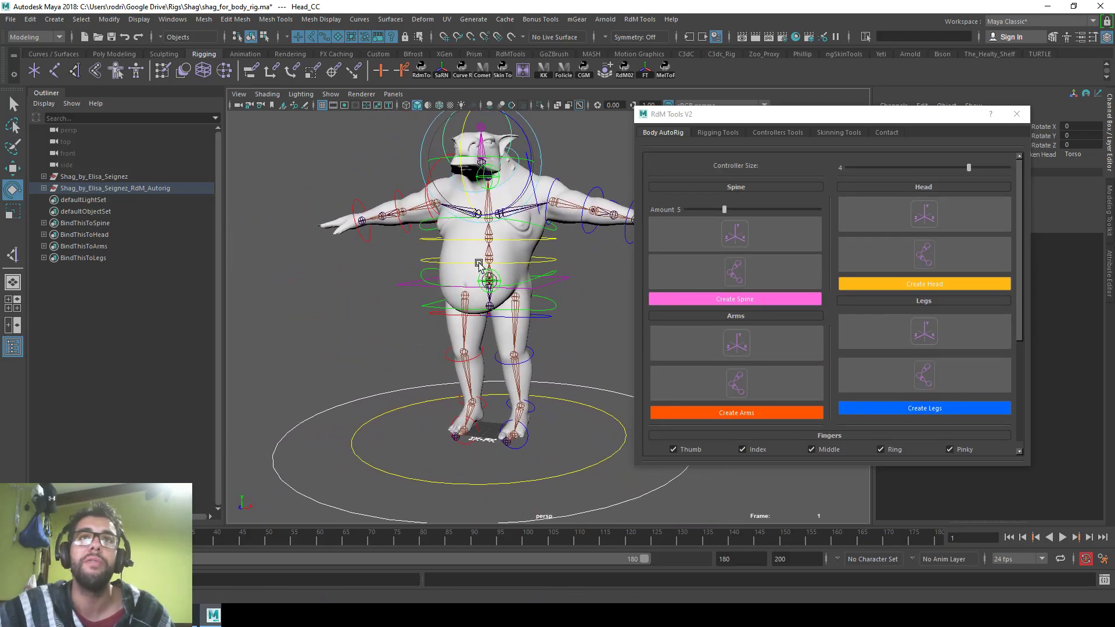
alt+drag(479, 265, 407, 266)
mouse_move(612, 266)
alt+mouse_down()
mouse_move(453, 268)
mouse_move(481, 270)
mouse_move(436, 296)
mouse_move(398, 294)
mouse_move(421, 298)
alt+mouse_up()
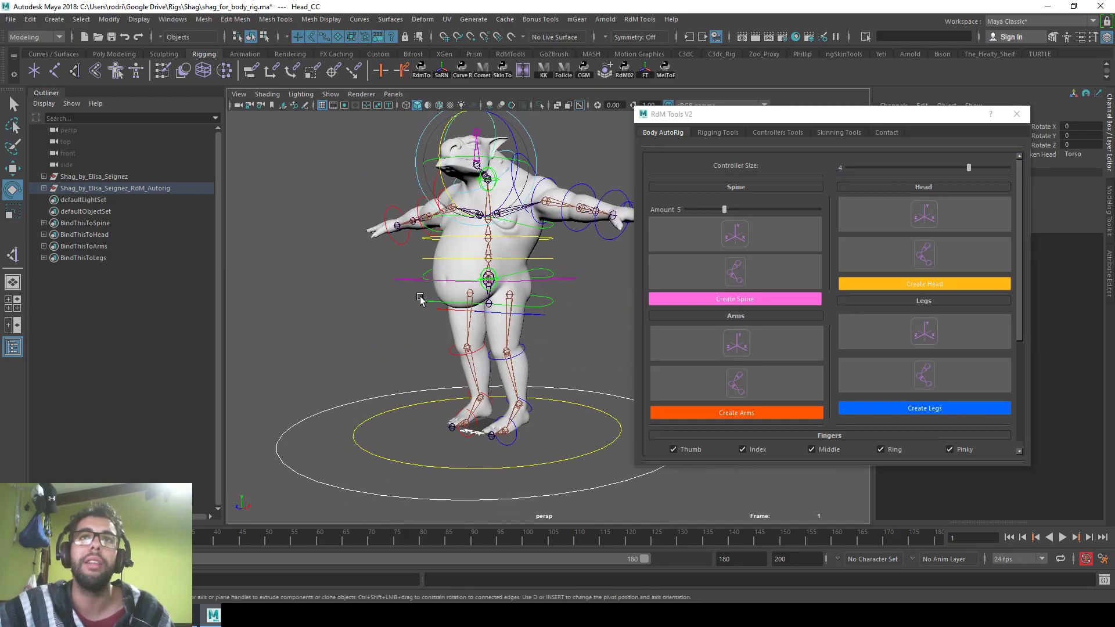
scroll(421, 299, up, 4)
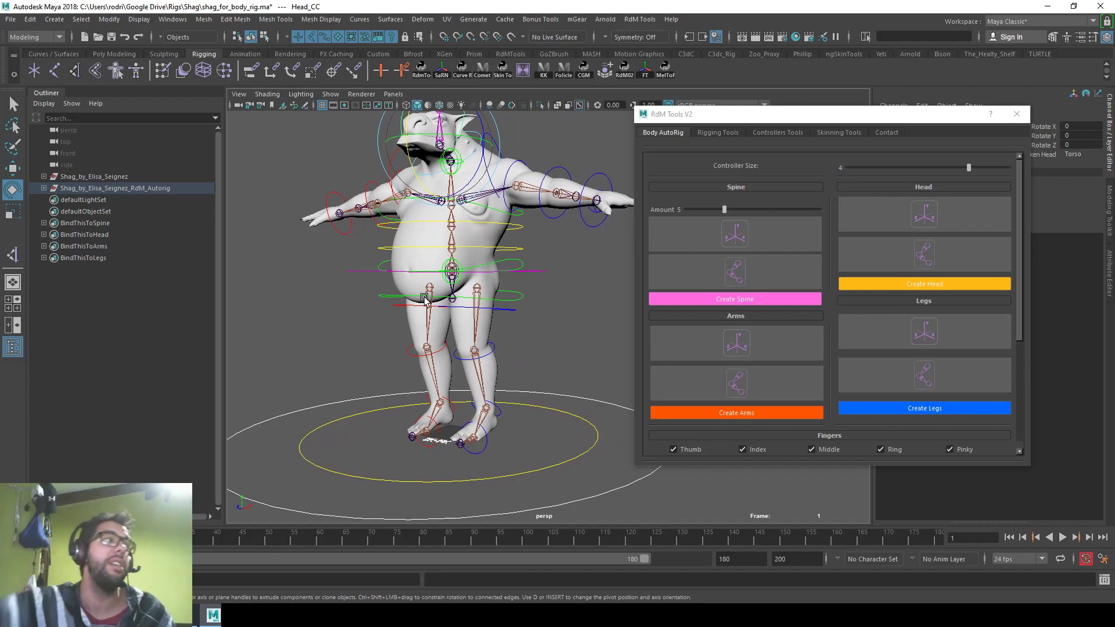
mouse_move(446, 355)
alt+mouse_down()
mouse_move(458, 368)
mouse_move(442, 370)
mouse_move(505, 368)
mouse_move(462, 367)
alt+mouse_up()
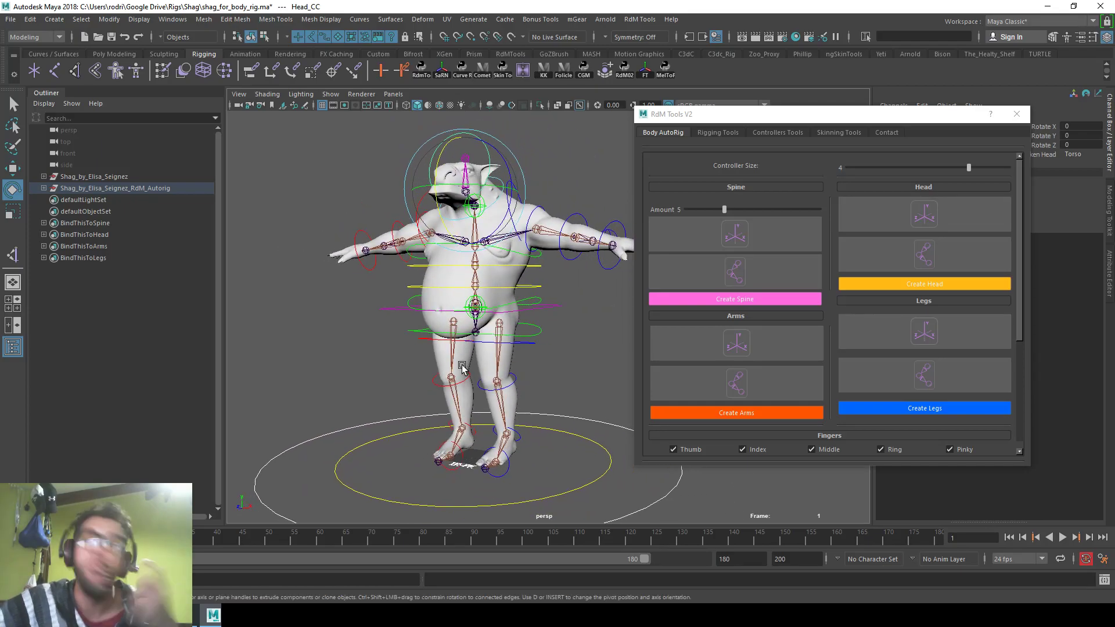
Try rotating the COG_CC controller at the hips, undo it, and clear the selection
click(370, 347)
click(389, 306)
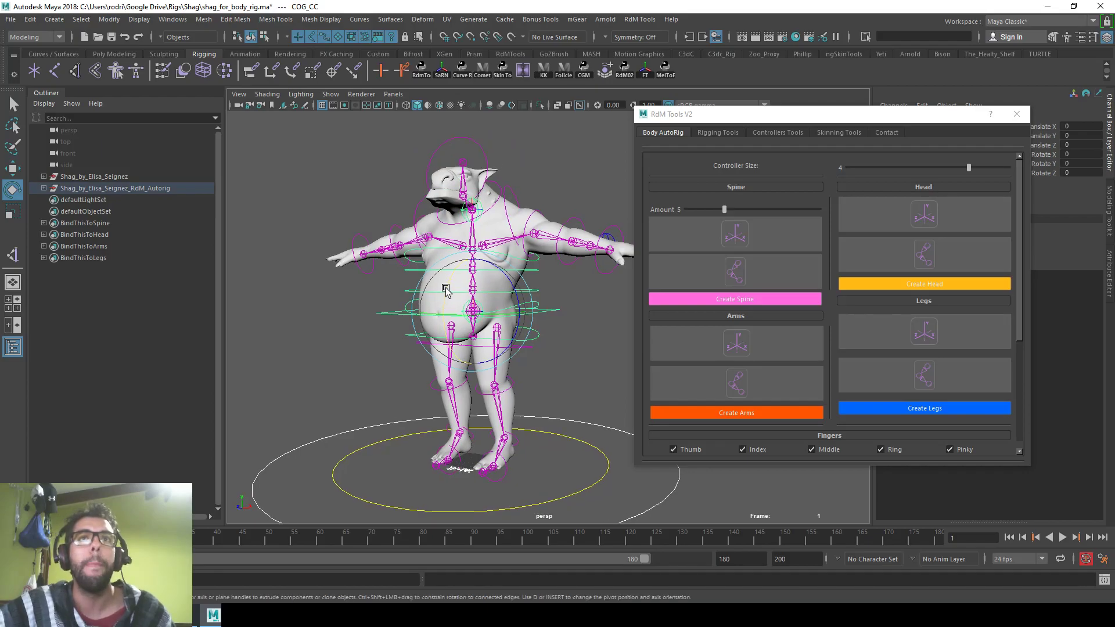
alt+drag(451, 332, 431, 315)
click(397, 301)
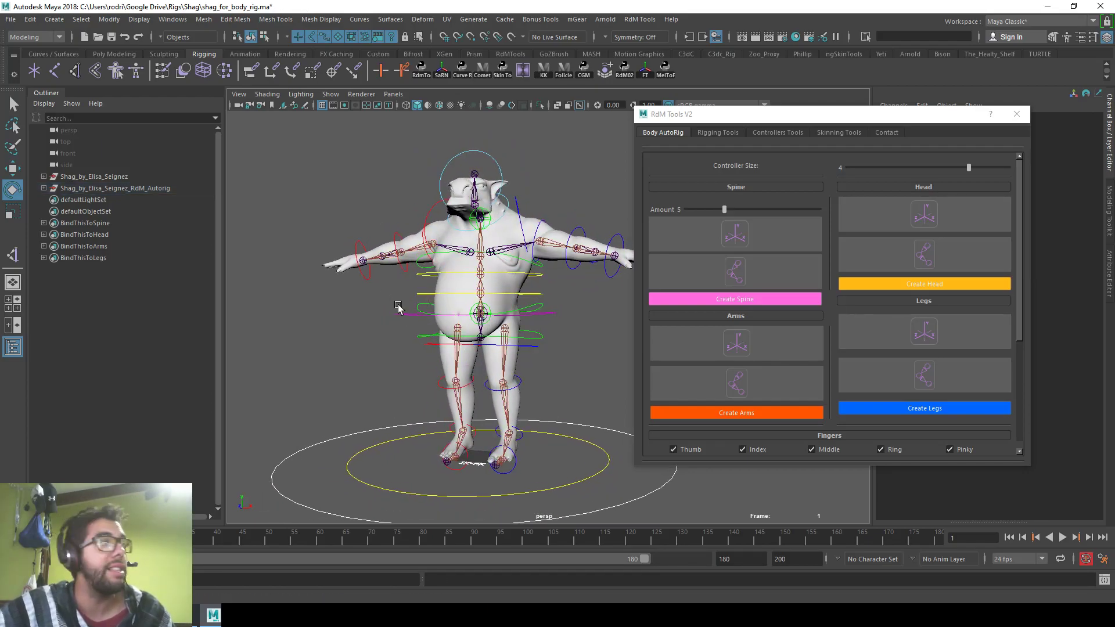
click(403, 316)
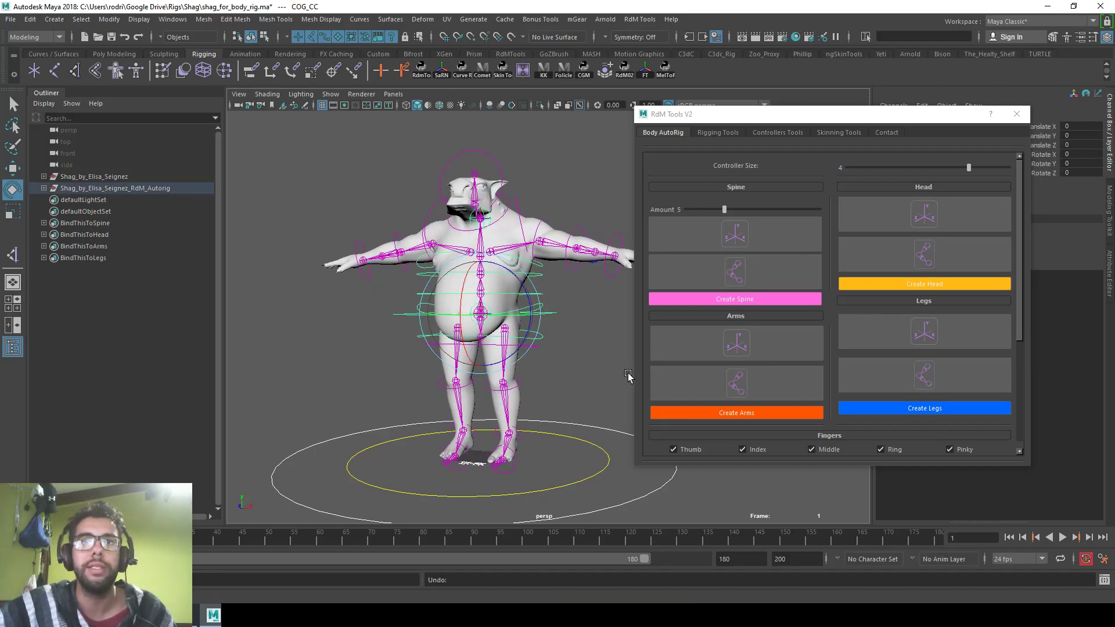
click(595, 375)
scroll(595, 375, down, 3)
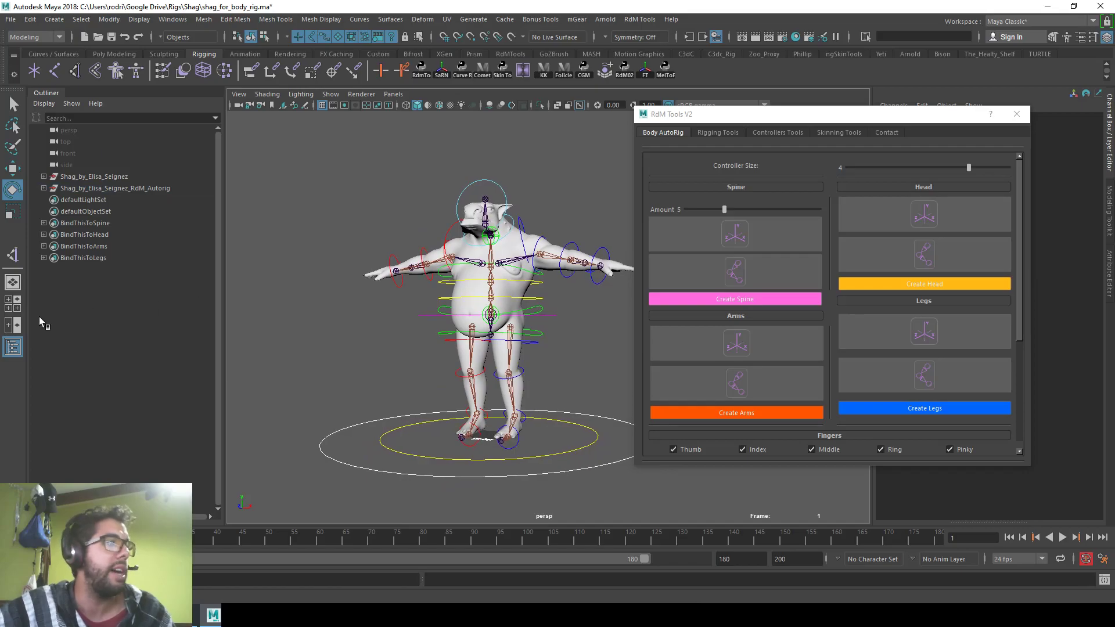